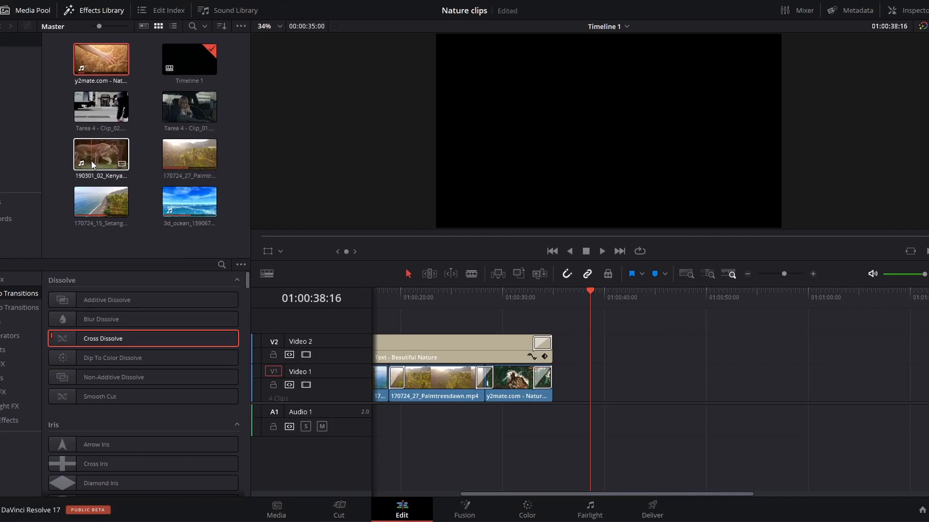
- Place 190301_02_KenyaWildlife_29.mp4 on Video 1 at 01:00:38:16, unlink its audio from the video and delete the audio part
{"action": "left_click_drag", "start_coordinate": [93, 160], "coordinate": [644, 386]}
{"action": "right_click", "coordinate": [644, 387]}
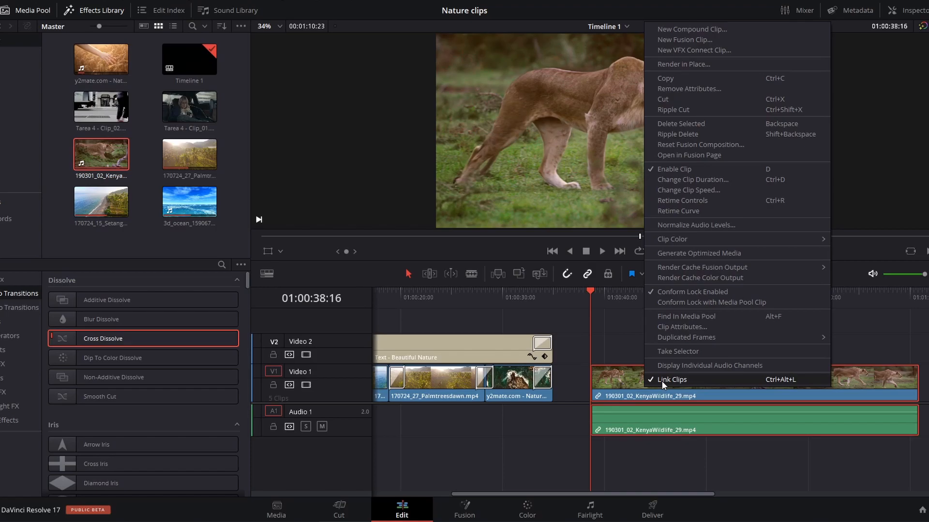
{"action": "left_click", "coordinate": [663, 380]}
{"action": "left_click", "coordinate": [582, 385]}
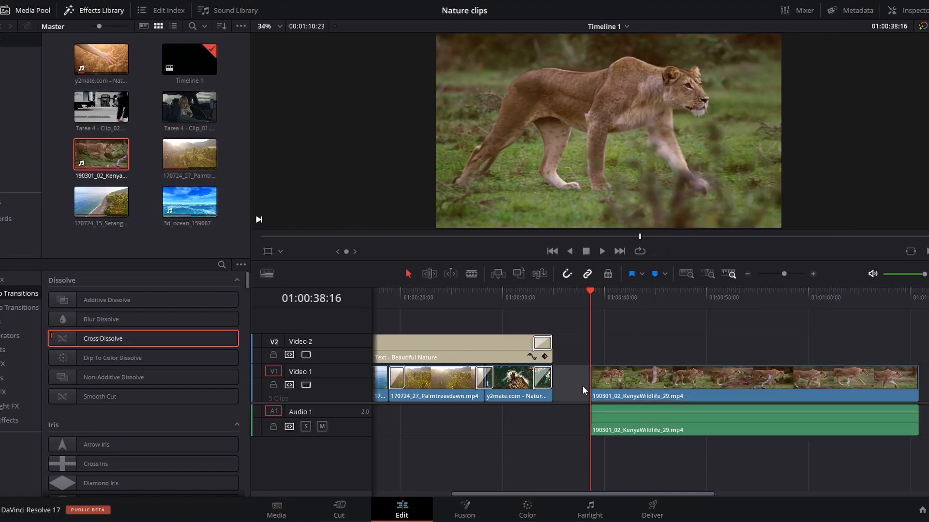
{"action": "left_click", "coordinate": [635, 428]}
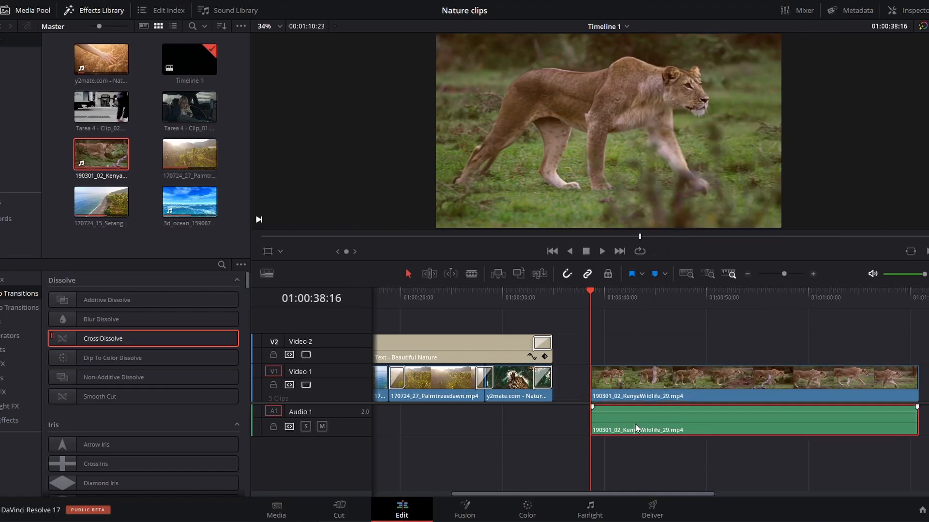
{"action": "key", "text": "Delete"}
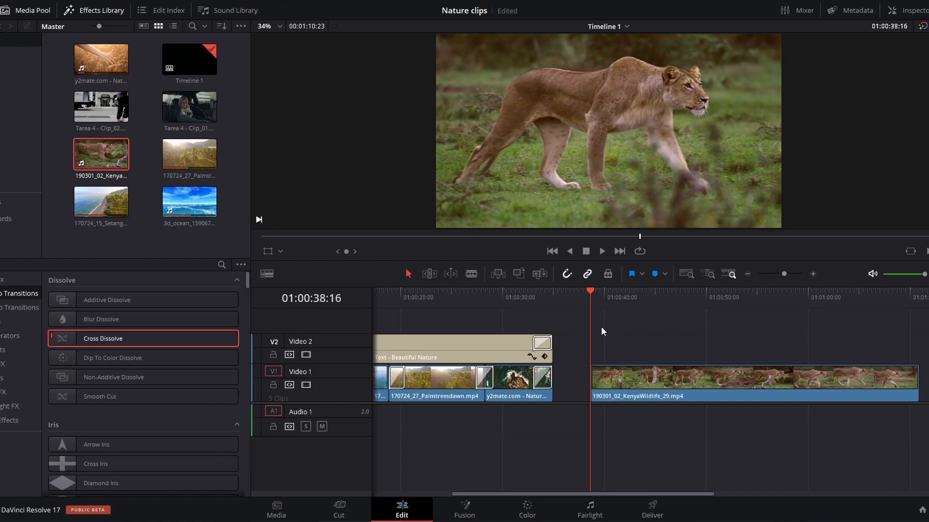
- Review the lioness clip in the timeline and park the playhead at the cut point, 01:00:55:21
{"action": "left_click_drag", "start_coordinate": [591, 292], "coordinate": [766, 304]}
{"action": "key", "text": "space"}
{"action": "left_click", "coordinate": [677, 300]}
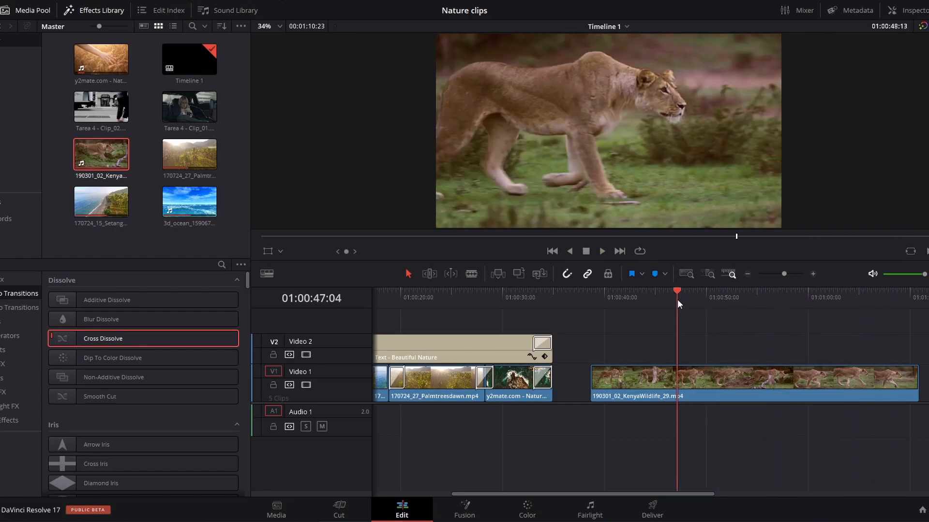
{"action": "left_click", "coordinate": [593, 294]}
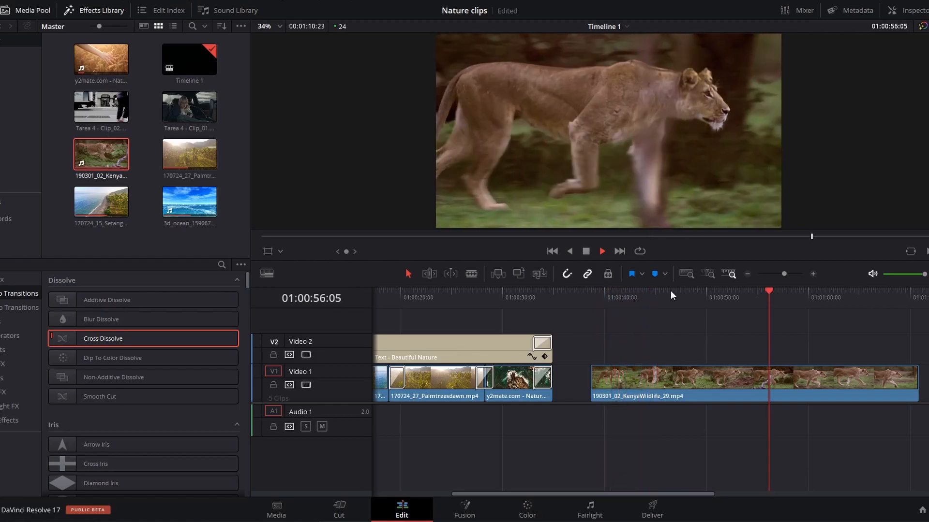
{"action": "left_click", "coordinate": [716, 300]}
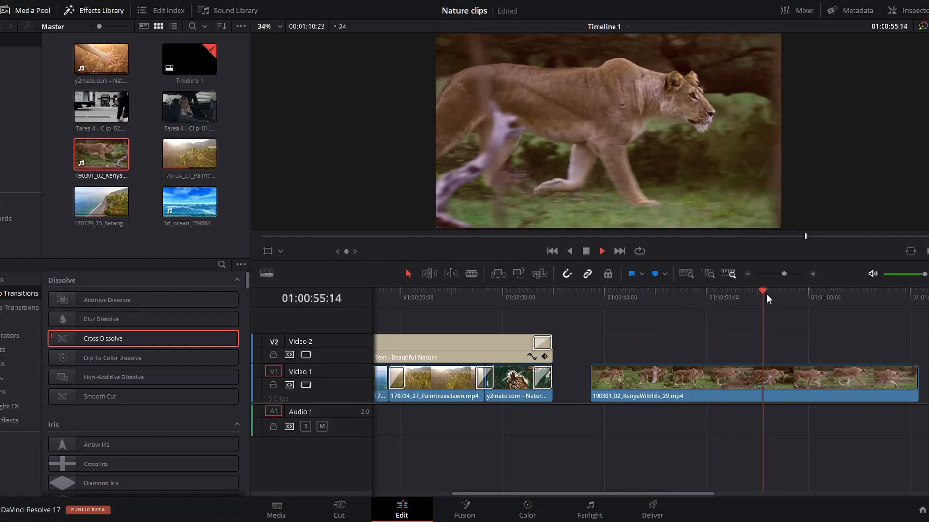
{"action": "left_click", "coordinate": [767, 294]}
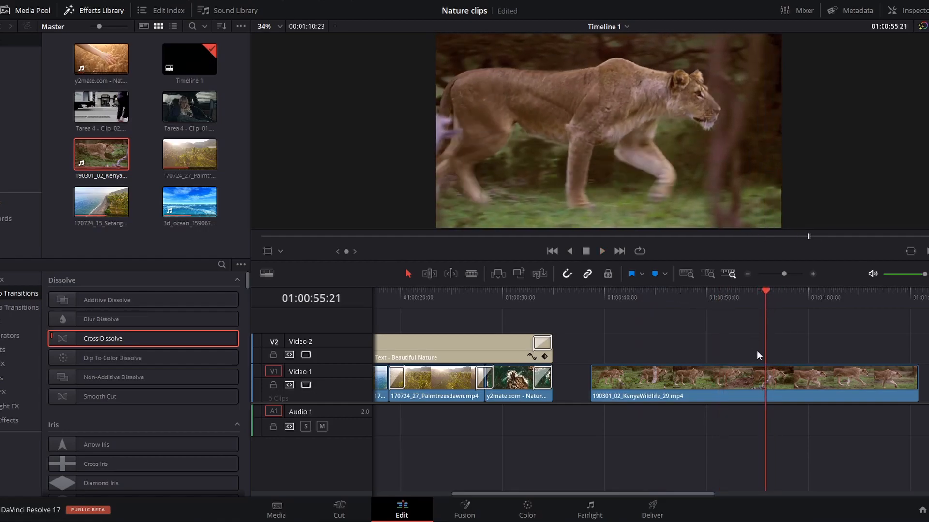
- Split the selected lioness clip at the playhead without using the Blade tool
{"action": "left_click", "coordinate": [789, 375]}
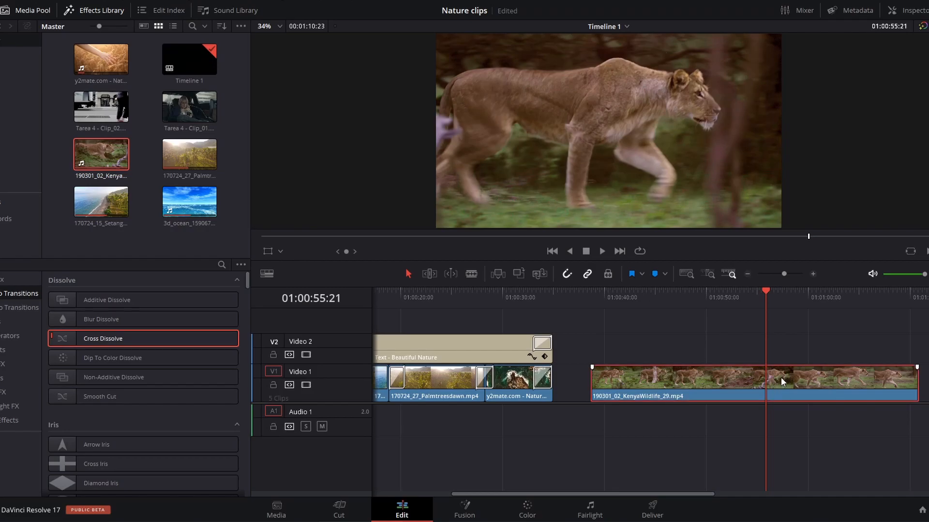
{"action": "left_click", "coordinate": [471, 276]}
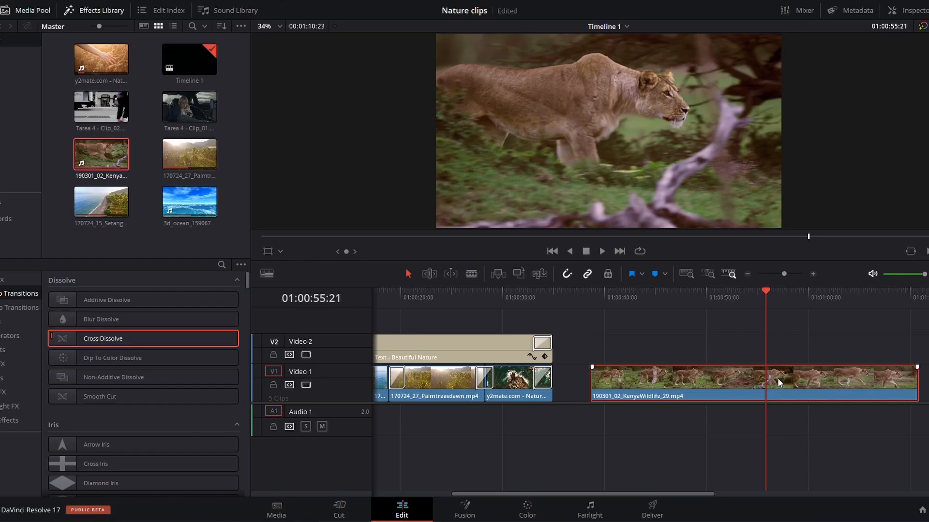
{"action": "key", "text": "ctrl+b"}
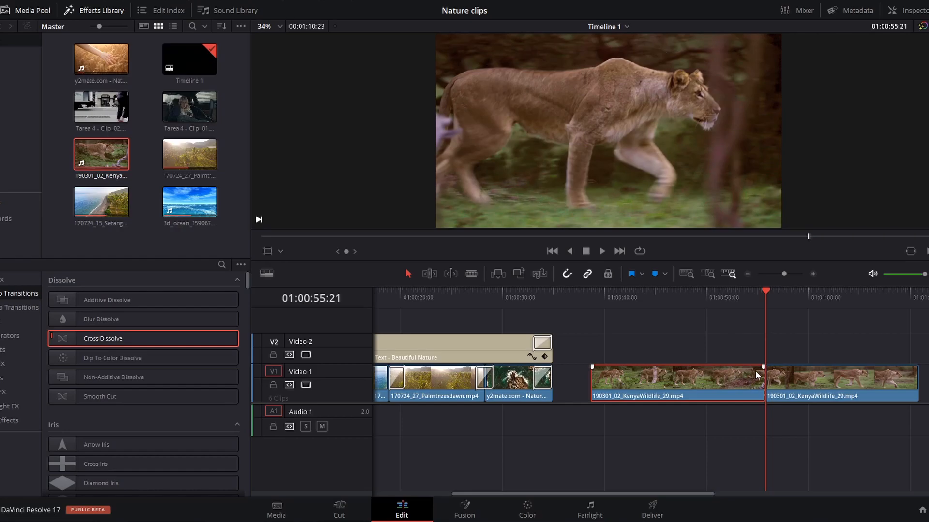
- Undo the last split and cut the lioness clip at 01:00:55:21 with the Blade tool, returning to selection mode
{"action": "key", "text": "b"}
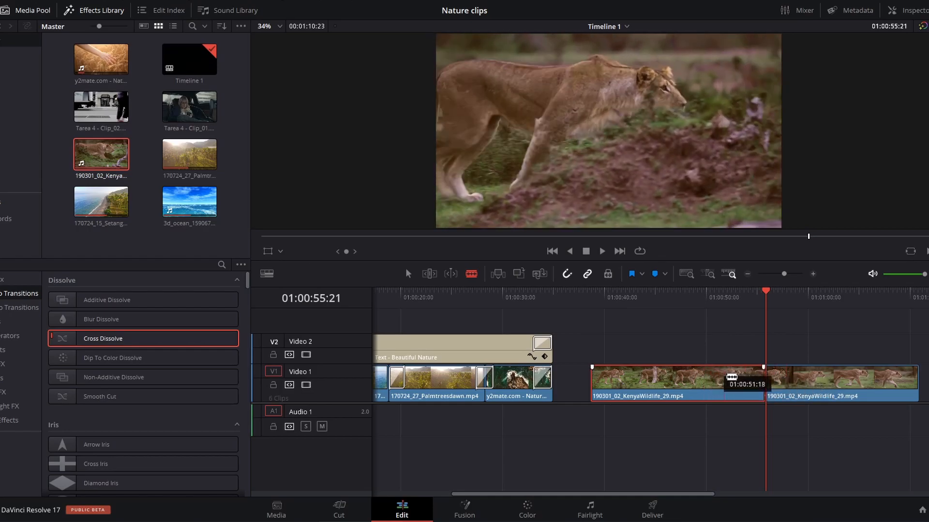
{"action": "key", "text": "ctrl+z"}
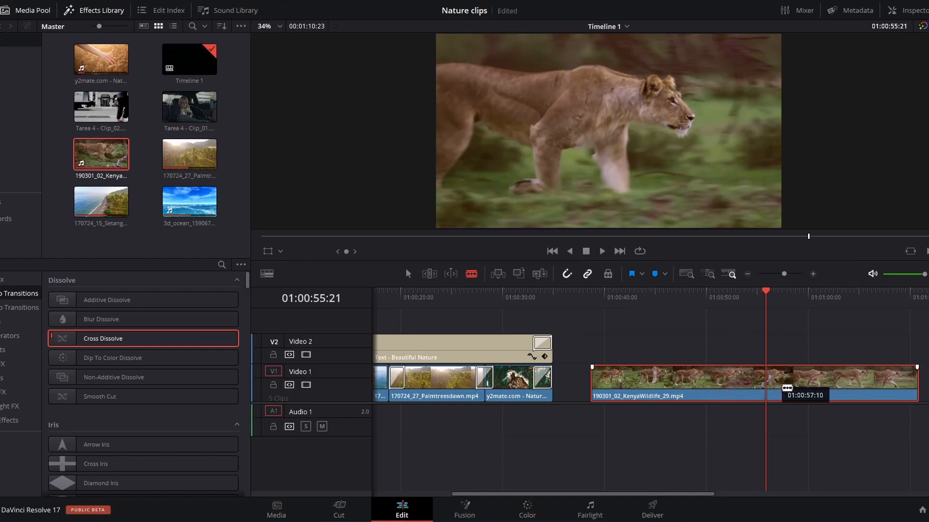
{"action": "left_click", "coordinate": [774, 378]}
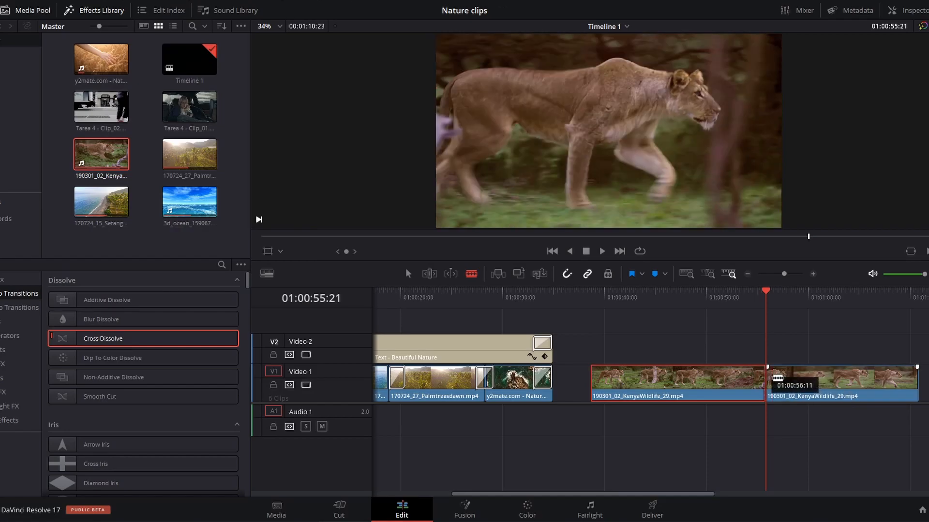
{"action": "left_click", "coordinate": [408, 274]}
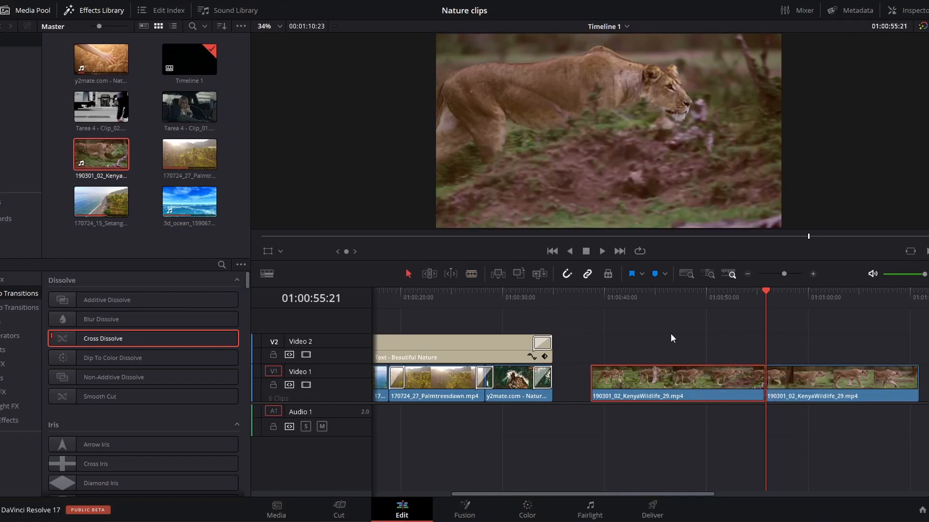
- Delete the first part of the split lioness clip and move the remaining part to start at 01:00:38:11
{"action": "left_click_drag", "start_coordinate": [758, 299], "coordinate": [774, 305]}
{"action": "left_click", "coordinate": [721, 307]}
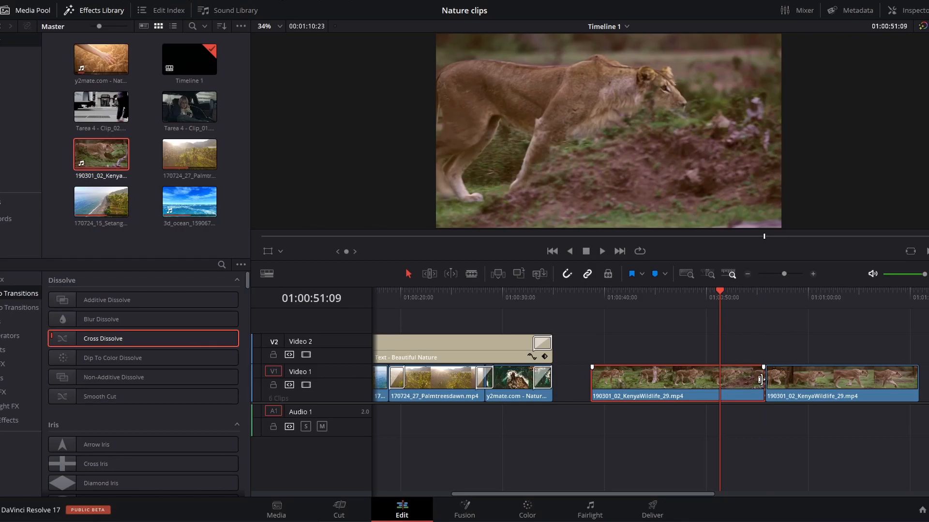
{"action": "key", "text": "Delete"}
{"action": "left_click_drag", "start_coordinate": [794, 385], "coordinate": [616, 376]}
{"action": "mouse_move", "coordinate": [591, 297]}
{"action": "left_mouse_down"}
{"action": "mouse_move", "coordinate": [605, 301]}
{"action": "mouse_move", "coordinate": [587, 302]}
{"action": "left_mouse_up"}
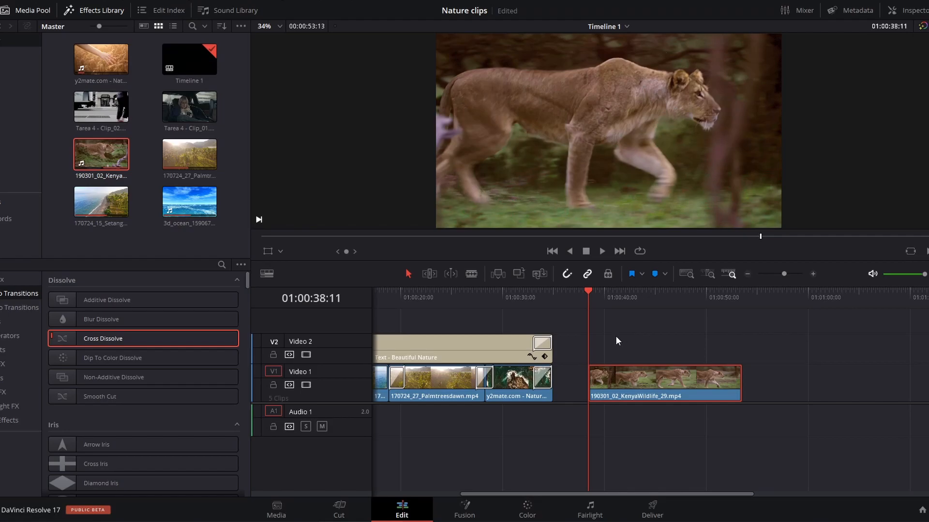
{"action": "left_click", "coordinate": [608, 294]}
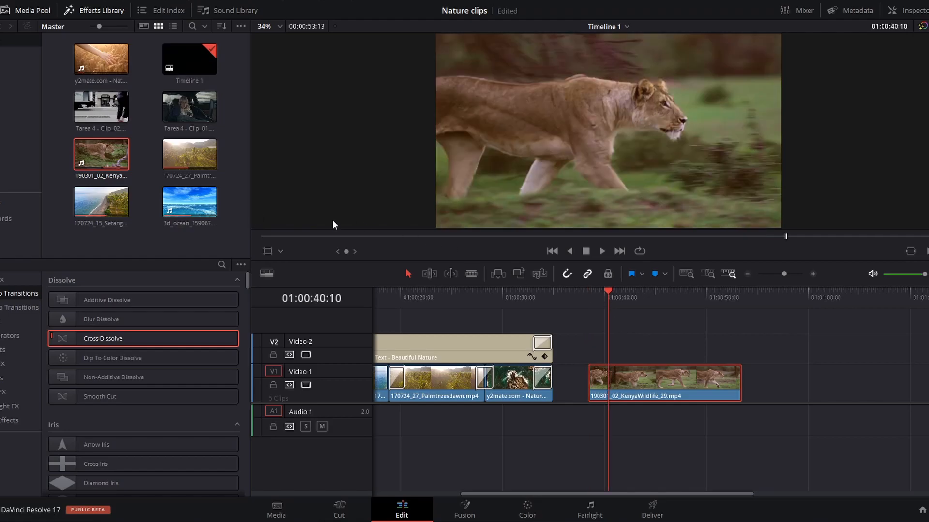
- Duplicate the trimmed lioness clip onto Video 2, Video 3 and Video 4, and adjust the track heights to show all four copies
{"action": "mouse_move", "coordinate": [92, 152]}
{"action": "left_mouse_down"}
{"action": "mouse_move", "coordinate": [192, 195]}
{"action": "mouse_move", "coordinate": [574, 318]}
{"action": "mouse_move", "coordinate": [624, 346]}
{"action": "mouse_move", "coordinate": [102, 159]}
{"action": "left_mouse_up"}
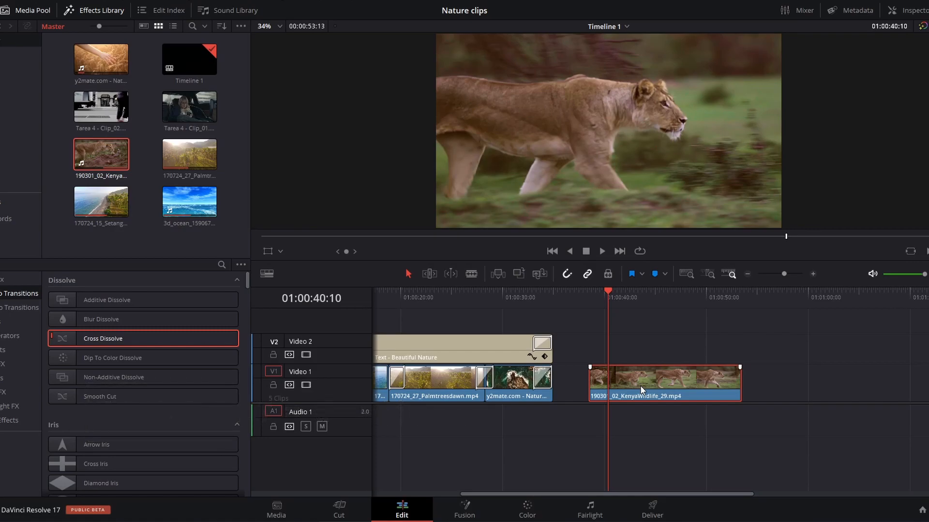
{"action": "left_click_drag", "start_coordinate": [640, 385], "coordinate": [644, 316]}
{"action": "left_click_drag", "start_coordinate": [569, 402], "coordinate": [568, 464]}
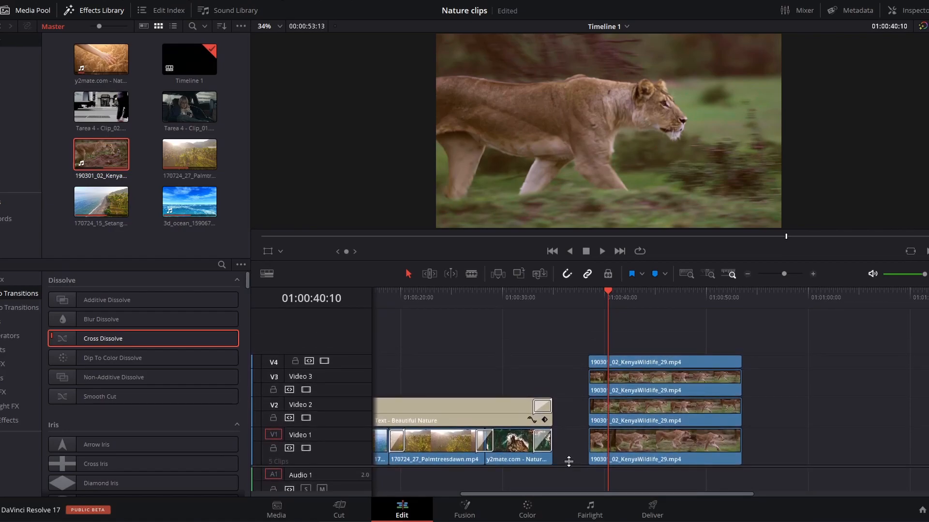
{"action": "left_click_drag", "start_coordinate": [350, 354], "coordinate": [355, 337]}
{"action": "left_click_drag", "start_coordinate": [576, 465], "coordinate": [574, 457]}
{"action": "left_click_drag", "start_coordinate": [600, 295], "coordinate": [589, 295]}
{"action": "left_click", "coordinate": [612, 293]}
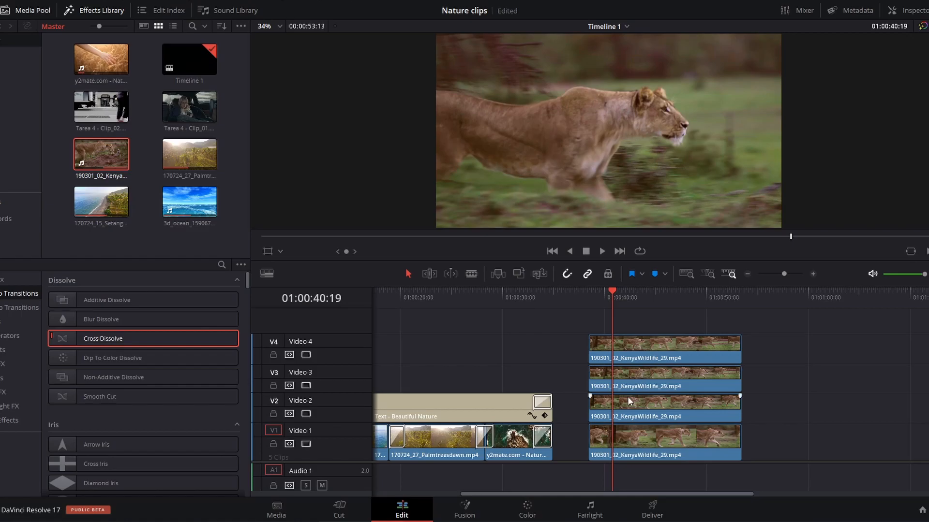
{"action": "left_click", "coordinate": [659, 348]}
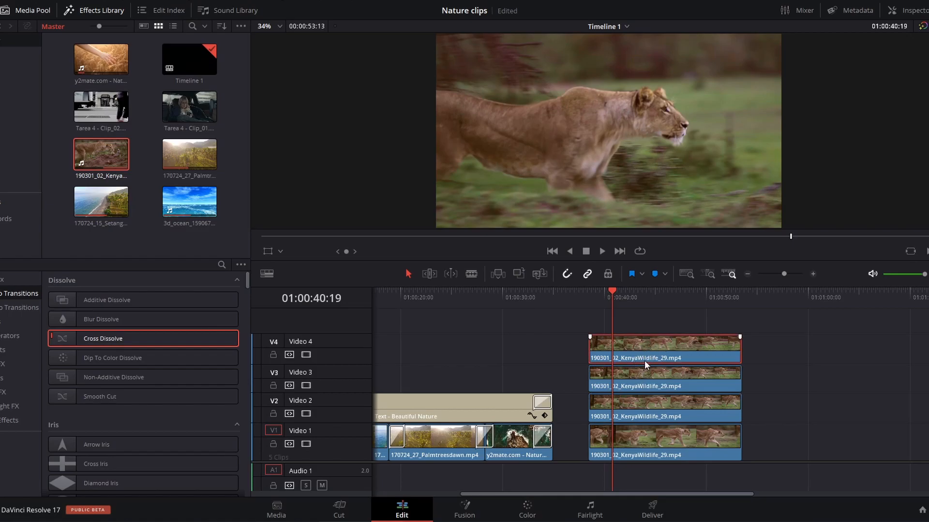
{"action": "left_click", "coordinate": [653, 450]}
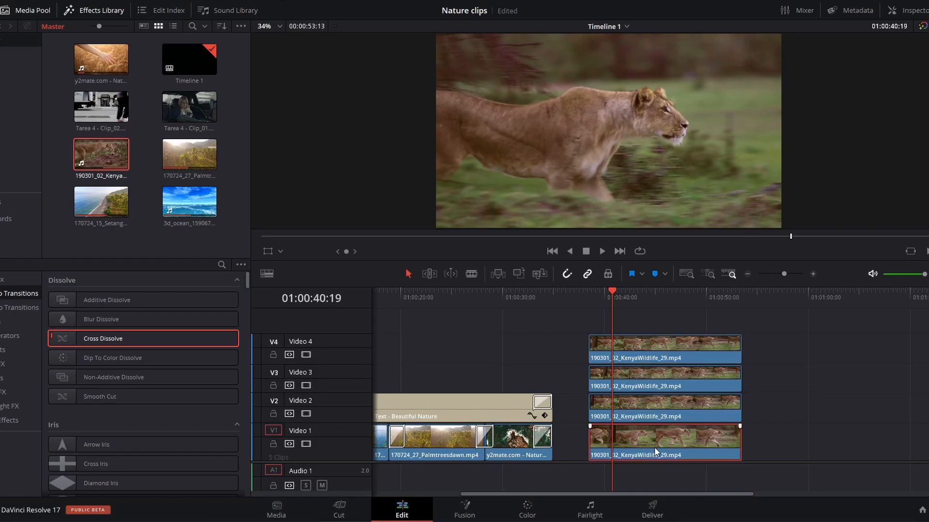
{"action": "key", "text": "Delete"}
{"action": "left_click", "coordinate": [651, 354]}
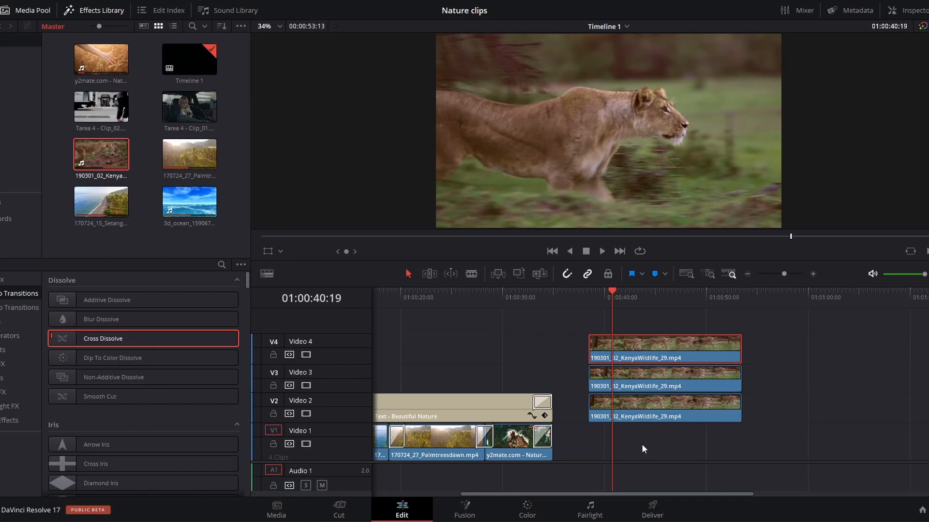
{"action": "key", "text": "ctrl+z"}
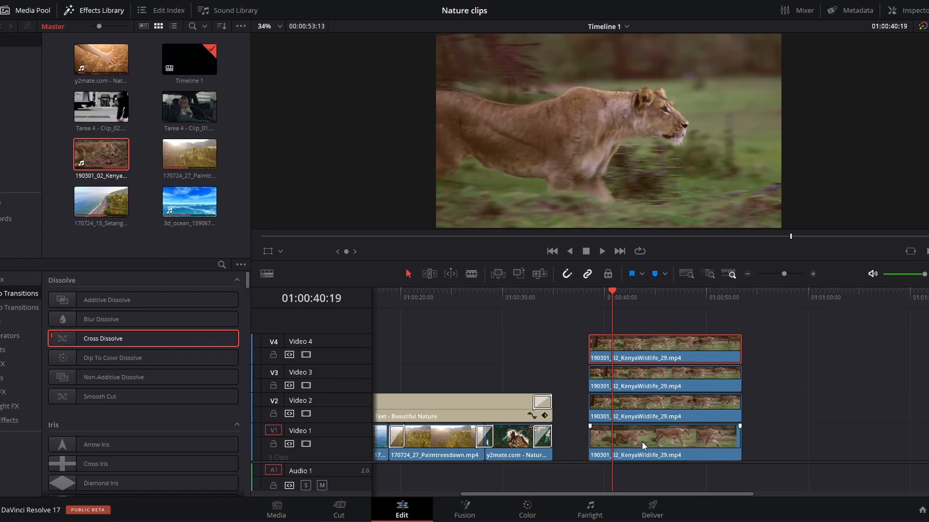
- Open the Inspector for the Video 4 lioness clip and set its zoom to 0.500
{"action": "left_click", "coordinate": [611, 299]}
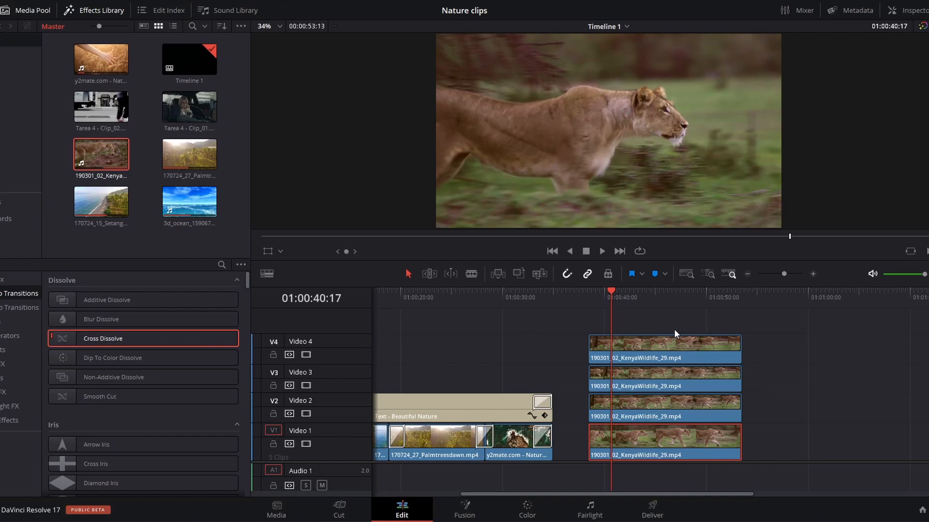
{"action": "left_click", "coordinate": [643, 346]}
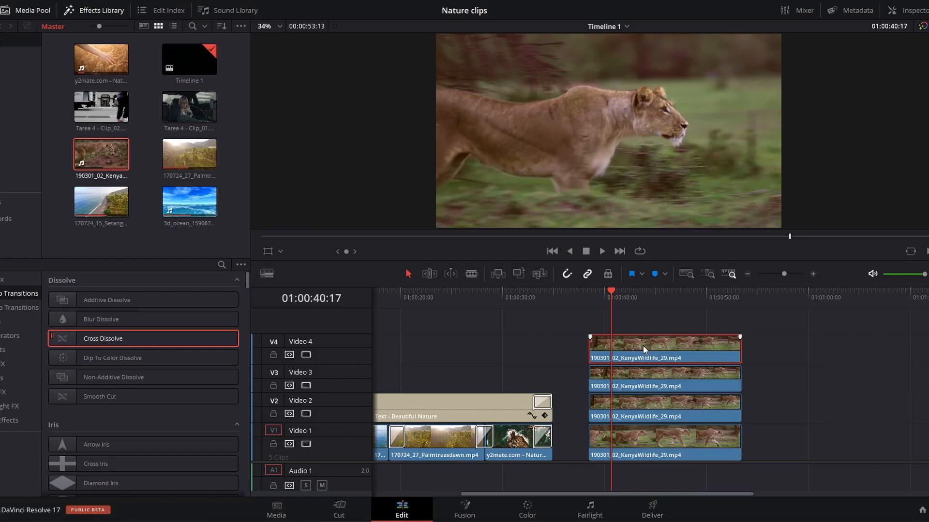
{"action": "double_click", "coordinate": [643, 345]}
{"action": "left_click", "coordinate": [901, 12]}
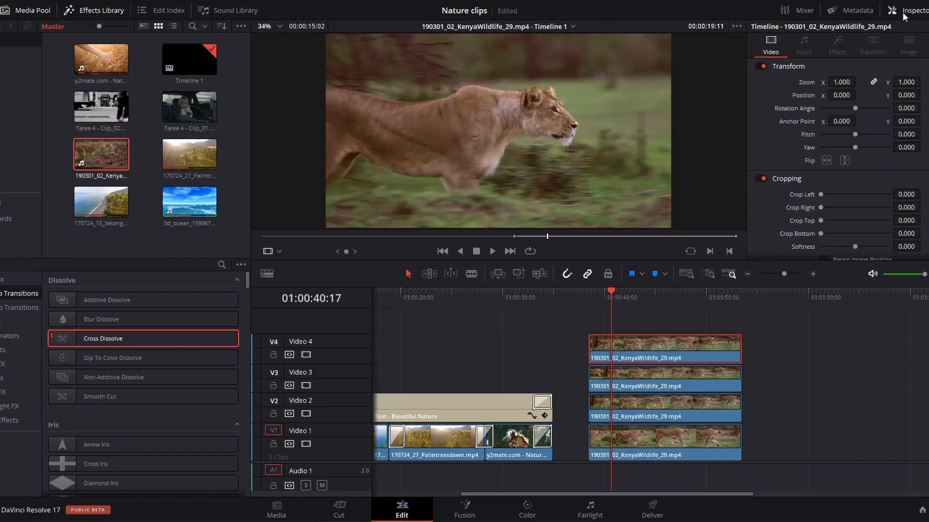
{"action": "left_click", "coordinate": [842, 82]}
{"action": "scroll", "coordinate": [849, 82], "scroll_direction": "down", "scroll_amount": 3}
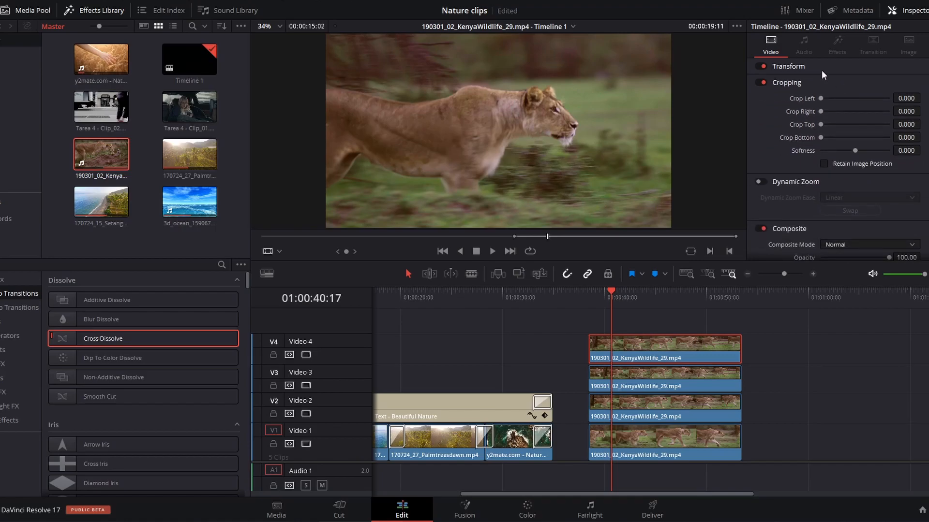
{"action": "scroll", "coordinate": [821, 71], "scroll_direction": "up", "scroll_amount": 3}
{"action": "left_click_drag", "start_coordinate": [842, 82], "coordinate": [822, 82]}
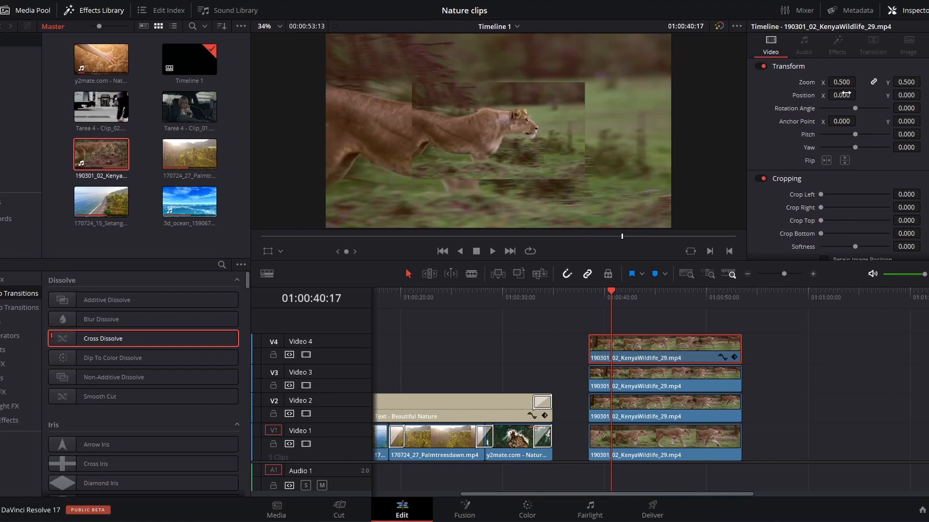
- Move the Video 4 clip into the frame's upper-left quarter with position X -480 and Y 272
{"action": "scroll", "coordinate": [837, 159], "scroll_direction": "down", "scroll_amount": 3}
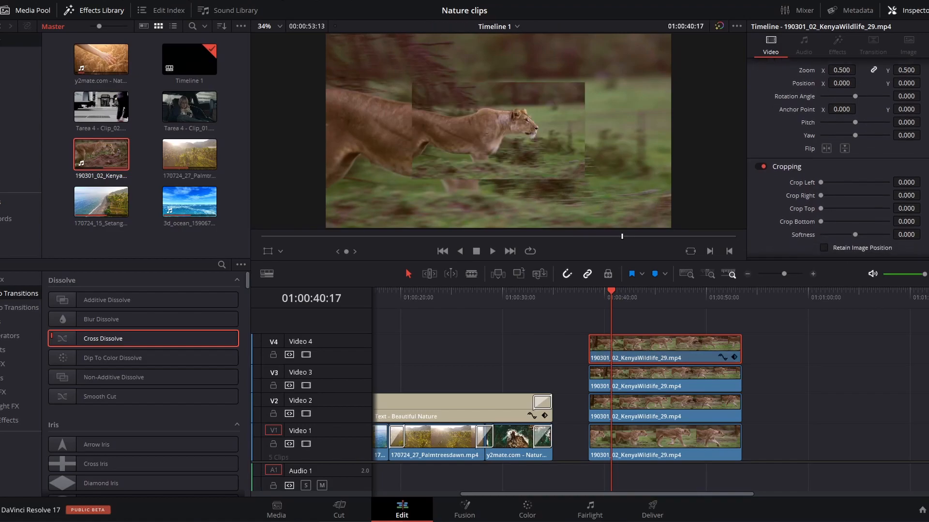
{"action": "scroll", "coordinate": [836, 159], "scroll_direction": "up", "scroll_amount": 3}
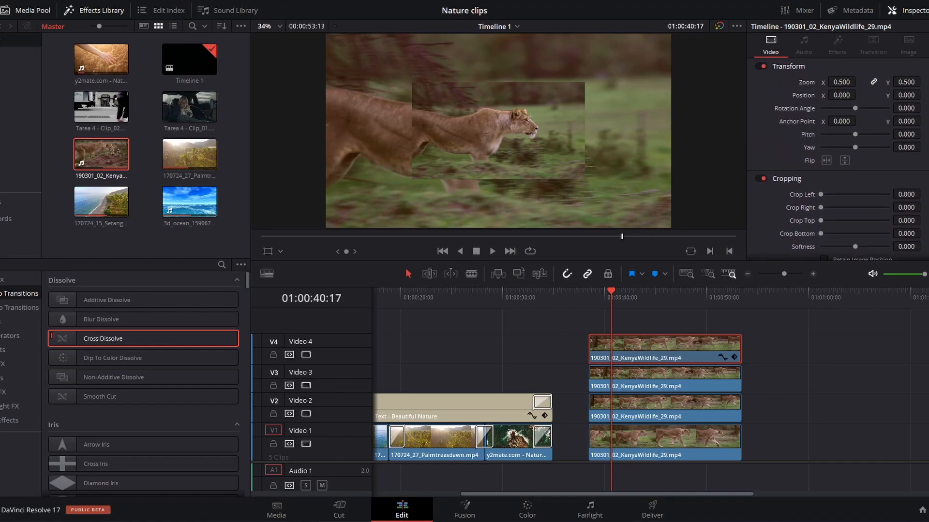
{"action": "left_click_drag", "start_coordinate": [842, 95], "coordinate": [928, 94]}
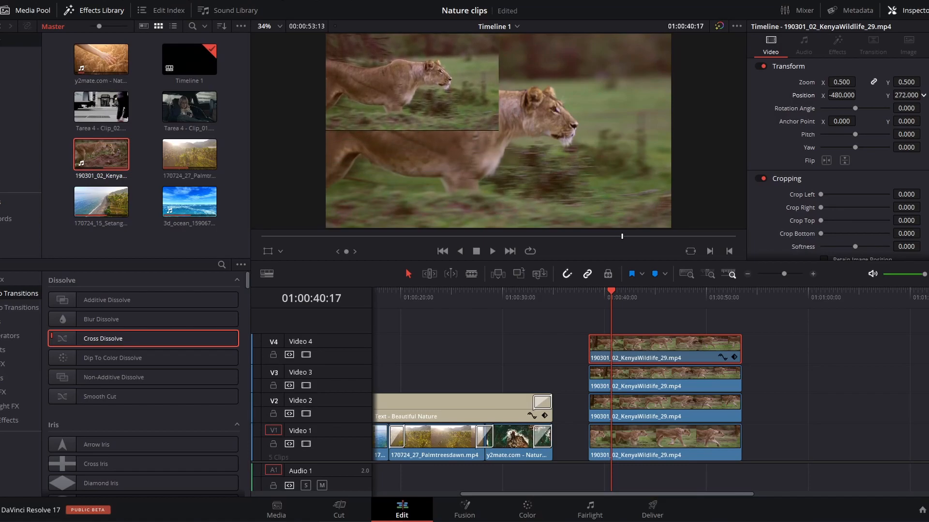
- Scale the Video 3 lioness clip to half size and move it into the frame's upper-right quarter
{"action": "mouse_move", "coordinate": [649, 382]}
{"action": "left_click", "coordinate": [650, 384]}
{"action": "left_click_drag", "start_coordinate": [841, 82], "coordinate": [922, 95]}
- Scale the Video 2 lioness clip to half size and move it into the frame's lower-left quarter
{"action": "left_click", "coordinate": [687, 405]}
{"action": "left_click_drag", "start_coordinate": [841, 82], "coordinate": [817, 82]}
{"action": "left_click_drag", "start_coordinate": [841, 95], "coordinate": [794, 95]}
{"action": "left_click_drag", "start_coordinate": [906, 96], "coordinate": [859, 95]}
- Set the Video 1 lioness clip to zoom 0.500 with position X 480 and Y -270, and save the project
{"action": "left_click", "coordinate": [654, 441]}
{"action": "left_click_drag", "start_coordinate": [906, 95], "coordinate": [923, 94]}
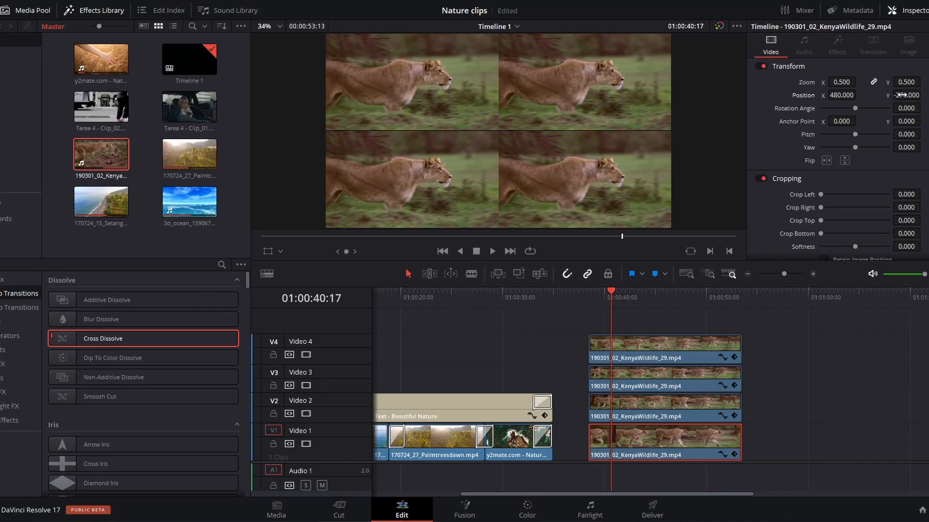
{"action": "key", "text": "ctrl+s"}
- Try to enlarge the Video 1 lioness clip freehand with the on-screen Transform handles, and undo the change
{"action": "mouse_move", "coordinate": [609, 385]}
{"action": "left_click", "coordinate": [267, 252]}
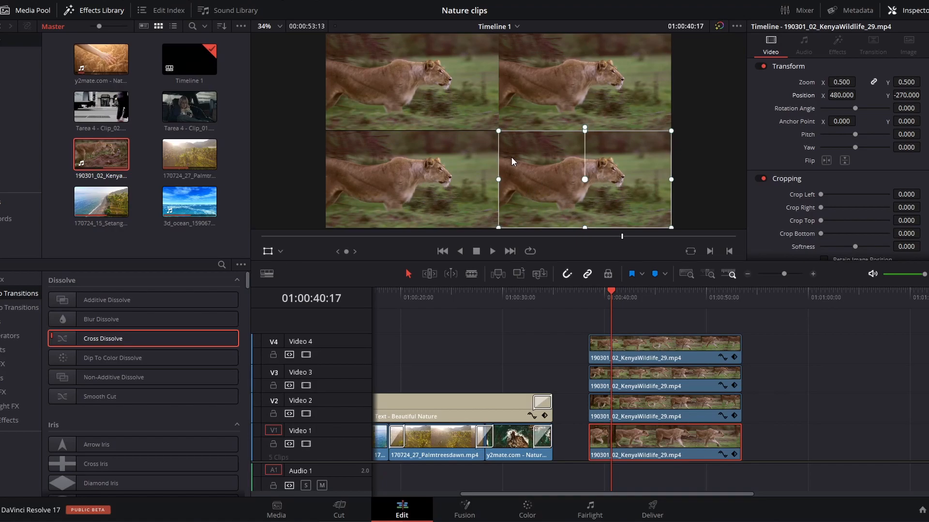
{"action": "left_click_drag", "start_coordinate": [499, 131], "coordinate": [421, 109]}
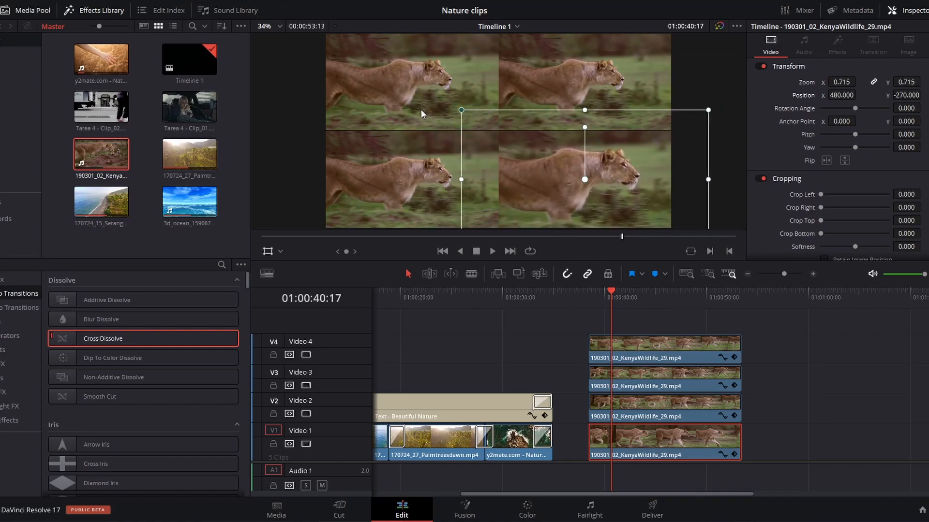
{"action": "key", "text": "ctrl+z"}
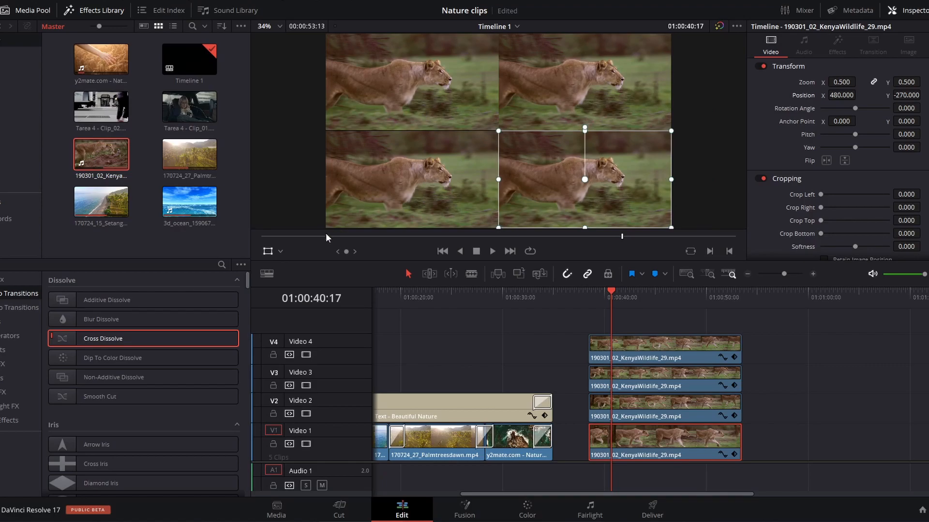
- Try the on-screen Crop overlay and the Dynamic Zoom overlay on the Video 1 lioness clip
{"action": "left_click", "coordinate": [280, 252]}
{"action": "left_click", "coordinate": [279, 283]}
{"action": "mouse_move", "coordinate": [498, 179]}
{"action": "left_mouse_down"}
{"action": "mouse_move", "coordinate": [603, 179]}
{"action": "mouse_move", "coordinate": [503, 180]}
{"action": "left_mouse_up"}
{"action": "left_click", "coordinate": [279, 251]}
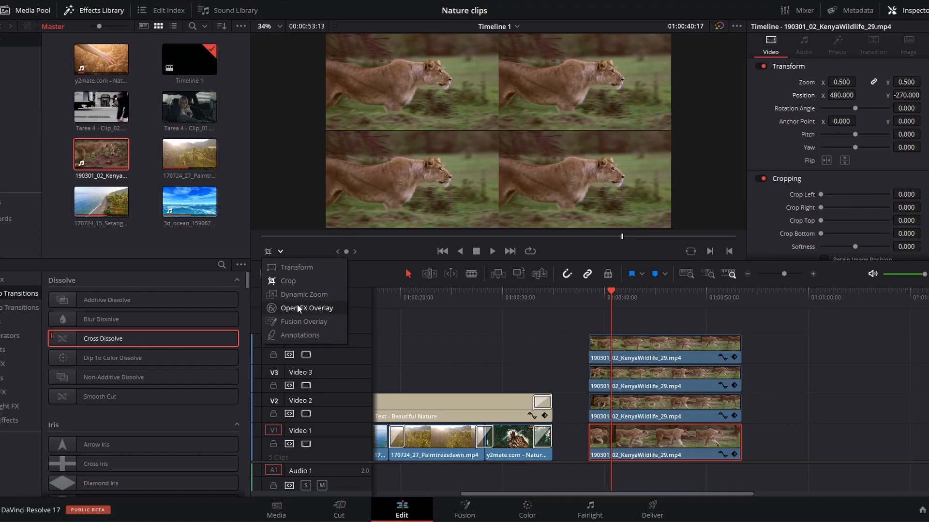
{"action": "left_click", "coordinate": [297, 296]}
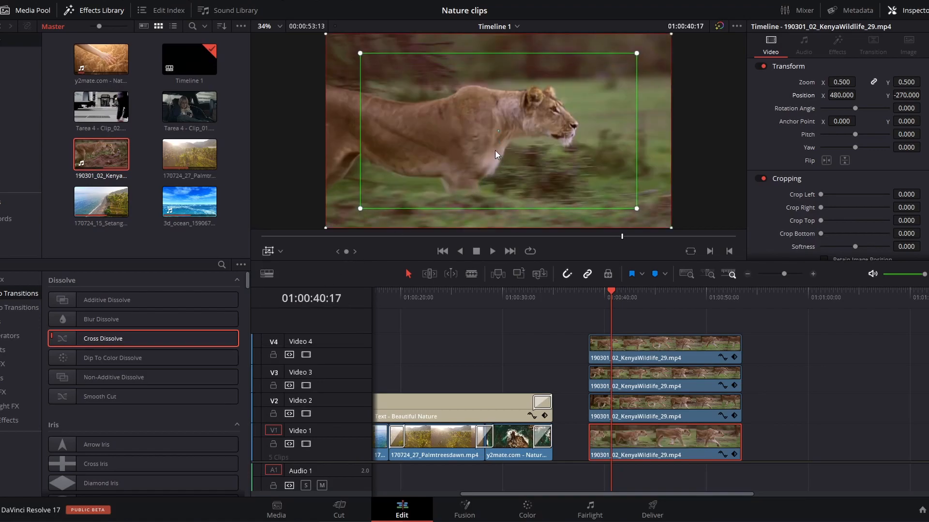
- Preview the four-way split screen and set the Video 1 lioness clip to play at reverse speed
{"action": "left_click", "coordinate": [587, 297]}
{"action": "key", "text": "space"}
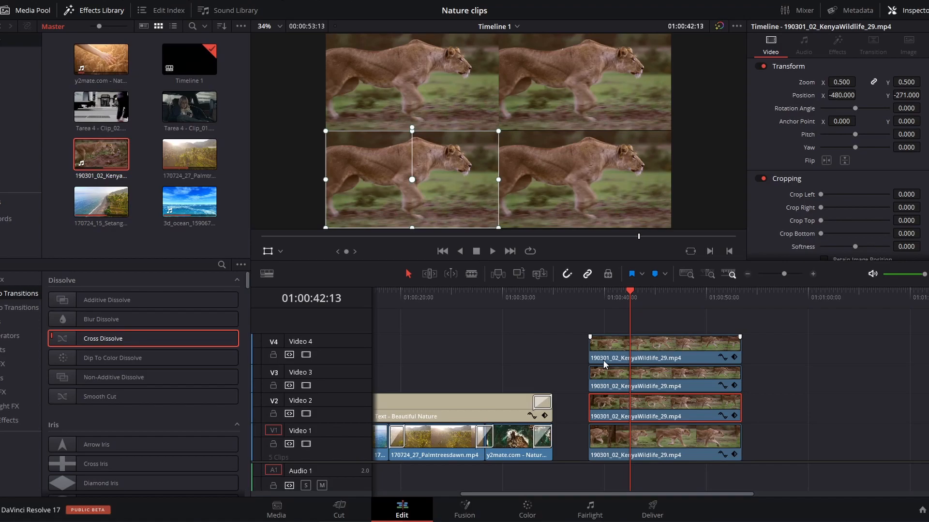
{"action": "left_click", "coordinate": [631, 432]}
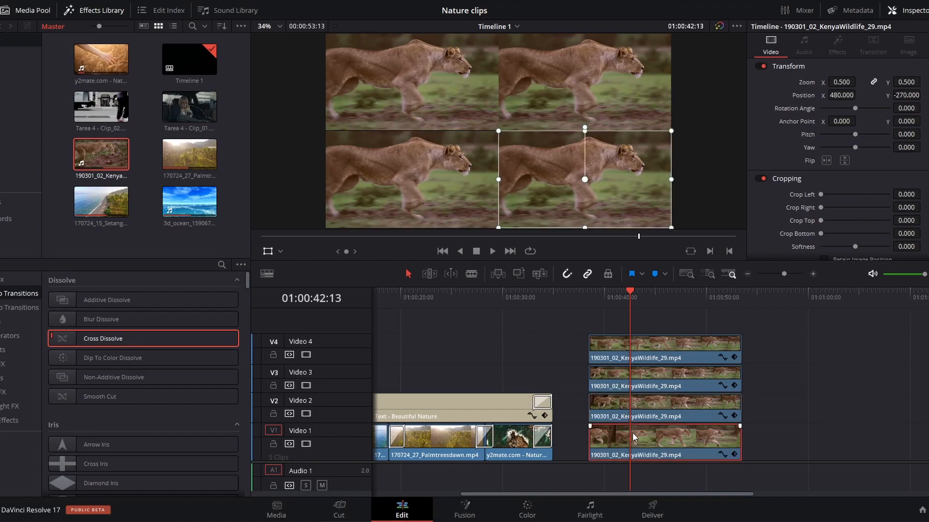
{"action": "right_click", "coordinate": [657, 438]}
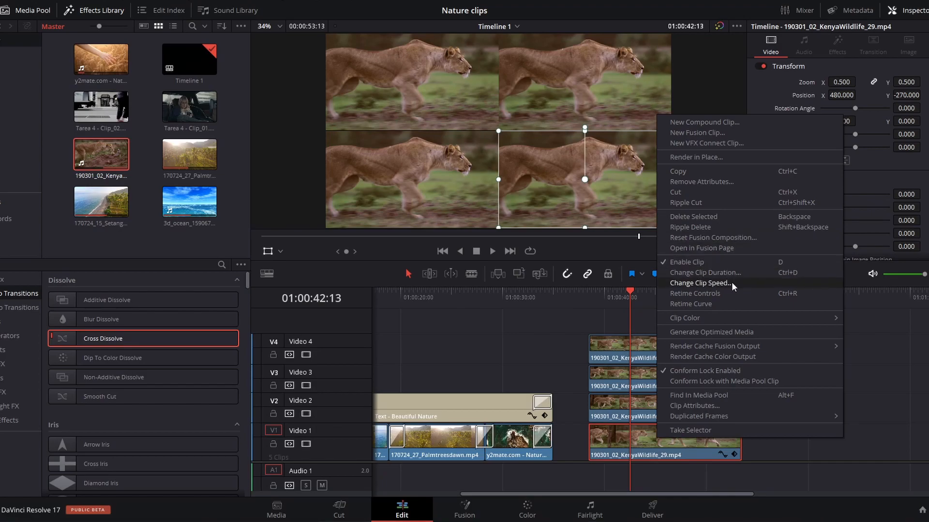
{"action": "left_click", "coordinate": [701, 283]}
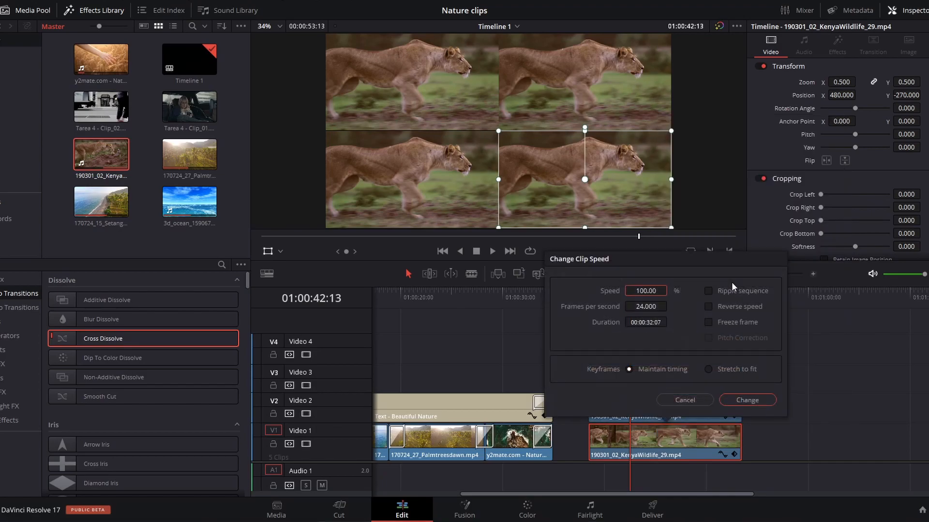
{"action": "left_click", "coordinate": [709, 309]}
{"action": "left_click", "coordinate": [739, 399]}
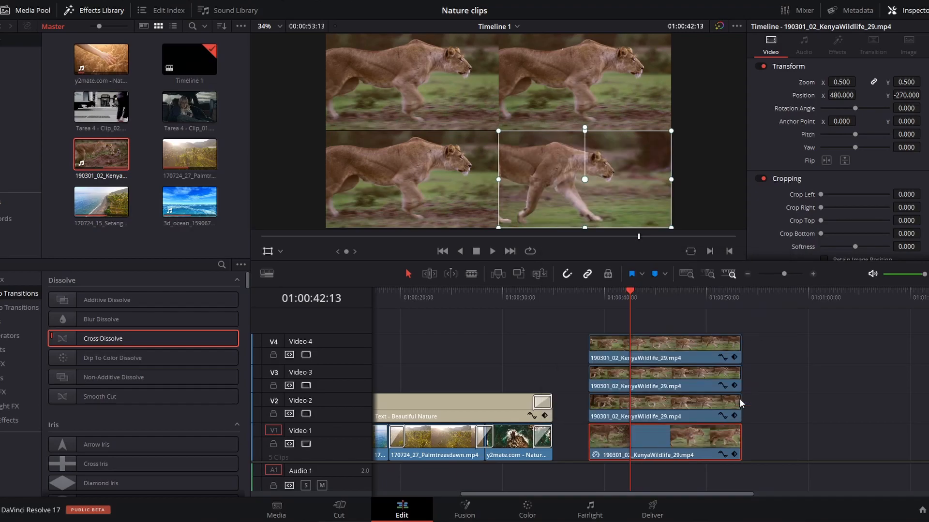
- Play the split screen from the start of the stacked clips to check the reversed quarter
{"action": "left_click_drag", "start_coordinate": [604, 298], "coordinate": [589, 295]}
{"action": "key", "text": "space"}
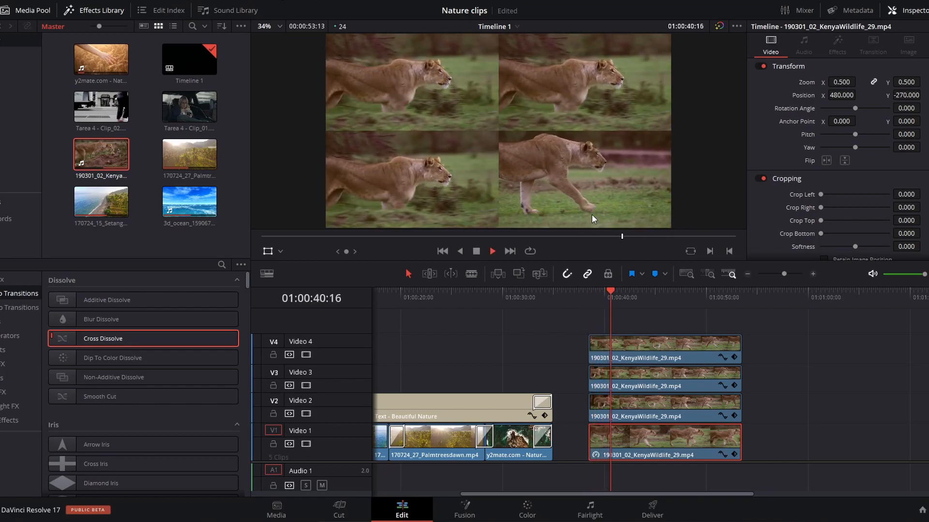
{"action": "left_click", "coordinate": [591, 292]}
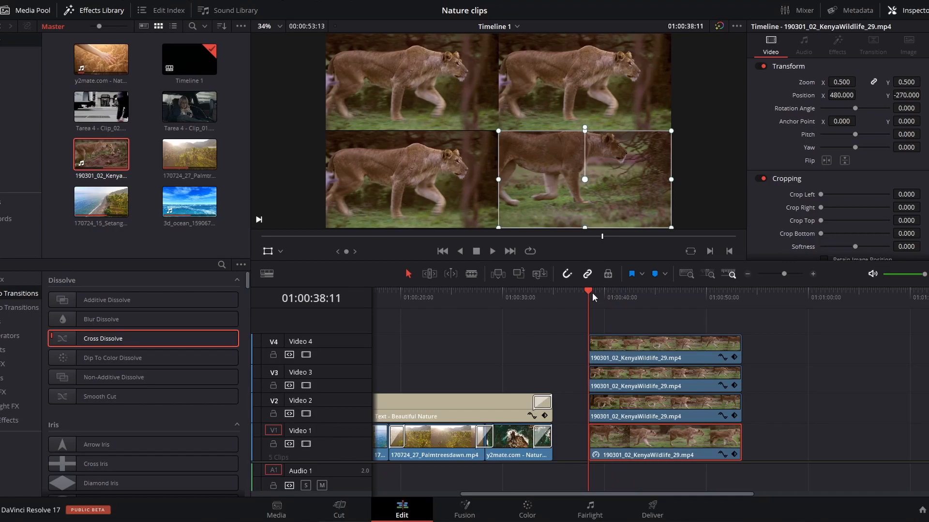
- Change the clip speed of the Video 4 lioness clip to 50%
{"action": "left_click", "coordinate": [640, 383]}
{"action": "left_click", "coordinate": [636, 358]}
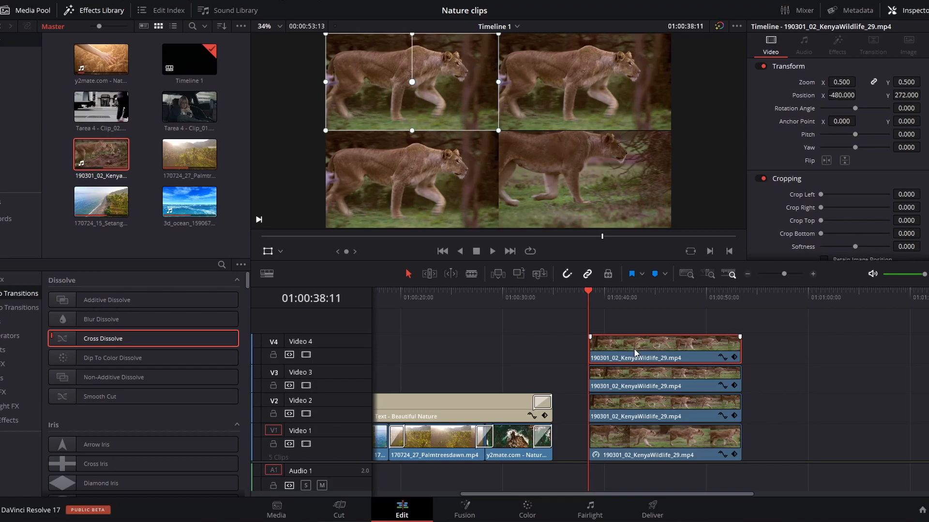
{"action": "right_click", "coordinate": [637, 355]}
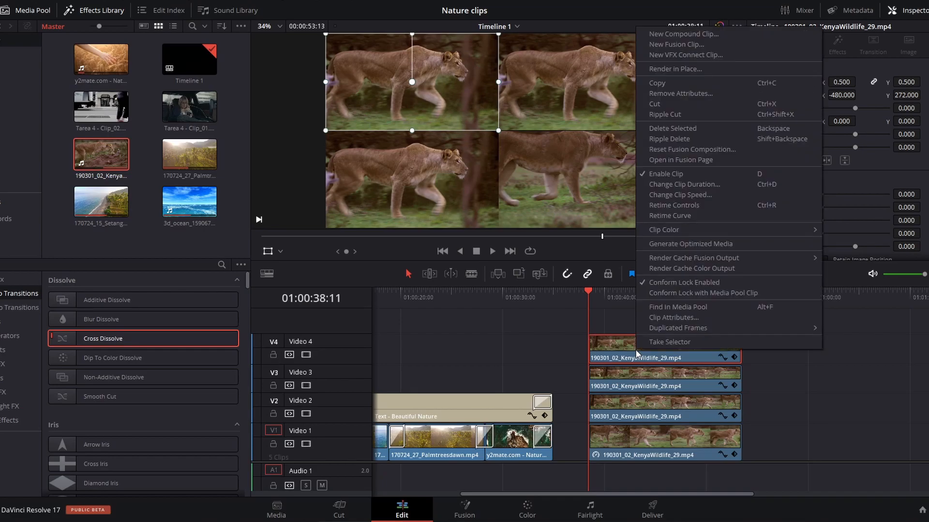
{"action": "left_click", "coordinate": [637, 353]}
{"action": "right_click", "coordinate": [636, 352]}
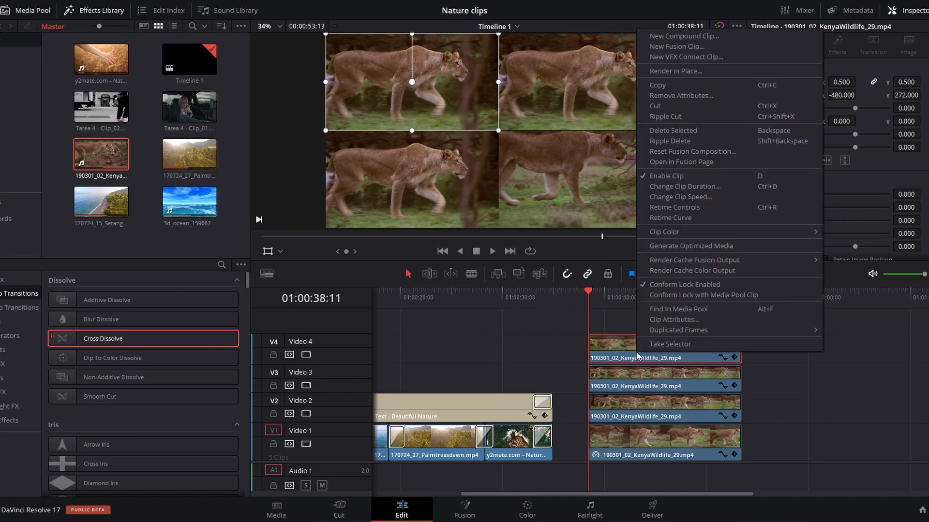
{"action": "left_click", "coordinate": [689, 198]}
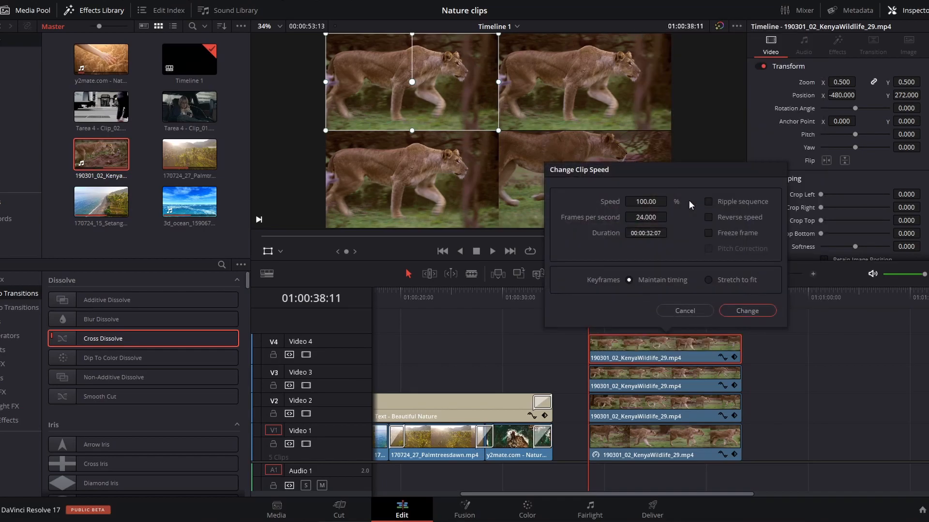
{"action": "left_click", "coordinate": [661, 202]}
{"action": "type", "text": "50"}
{"action": "left_click", "coordinate": [739, 307]}
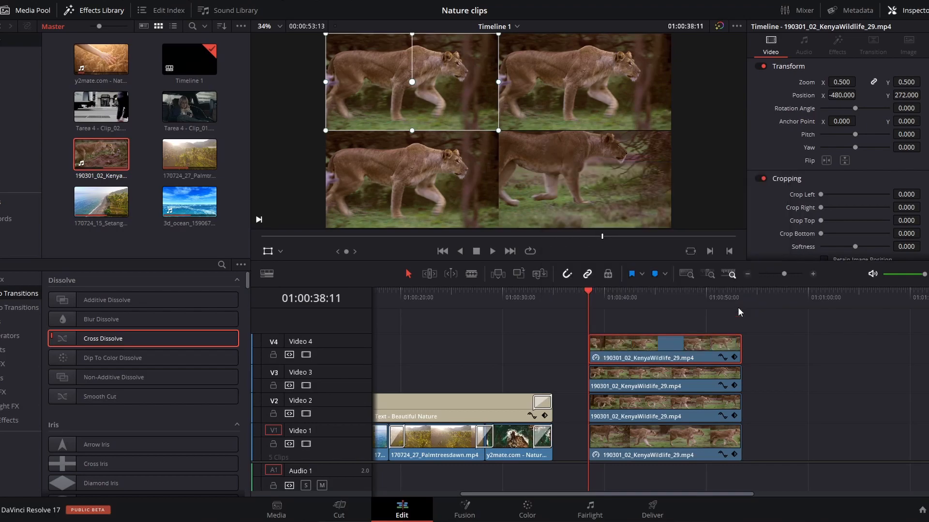
- Play back the slowed Video 4 clip within the split screen and undo its speed change
{"action": "left_click", "coordinate": [640, 297]}
{"action": "key", "text": "space"}
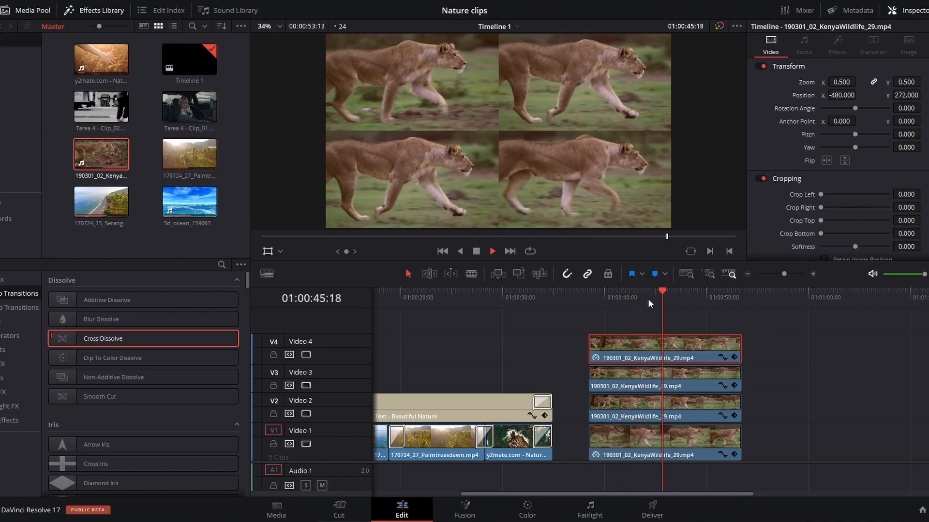
{"action": "key", "text": "r"}
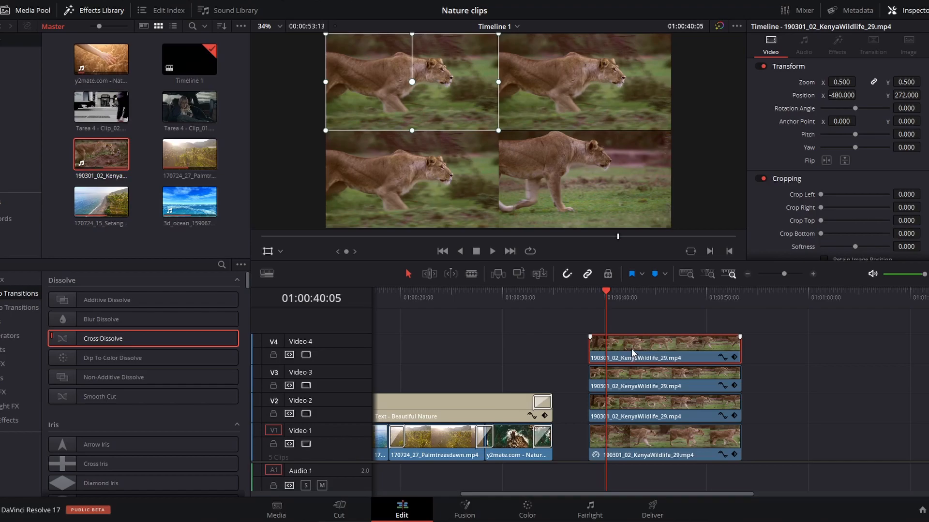
- Show the retime controls on the Video 4 lioness clip and change its speed to 50%
{"action": "right_click", "coordinate": [632, 351]}
{"action": "mouse_move", "coordinate": [665, 227]}
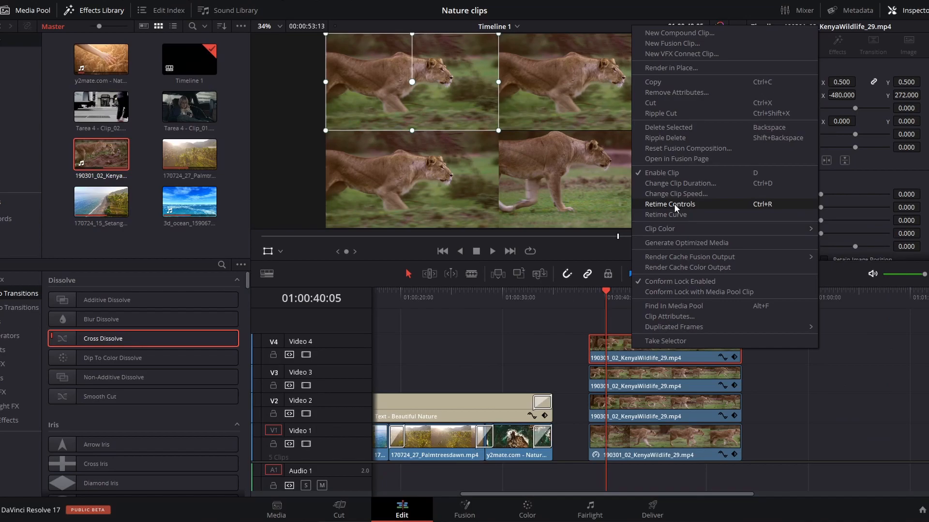
{"action": "left_click", "coordinate": [674, 204]}
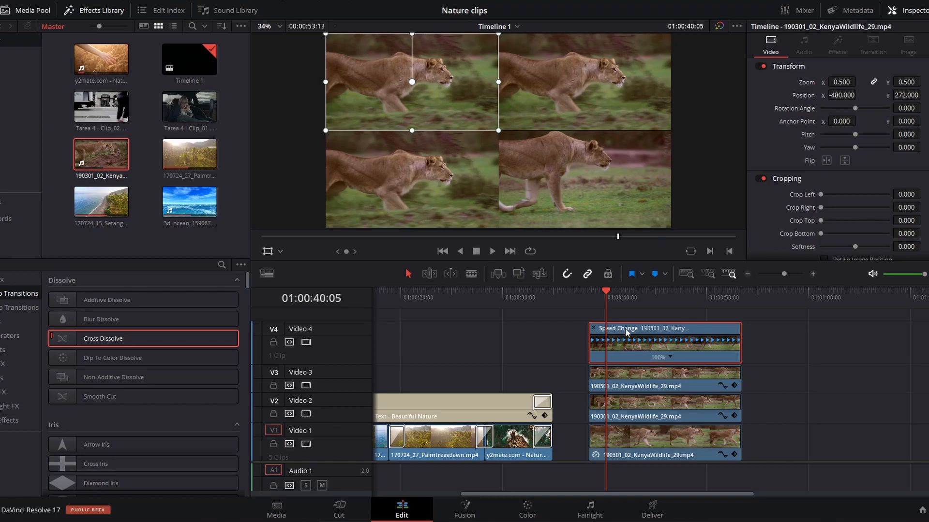
{"action": "left_click", "coordinate": [670, 357]}
{"action": "mouse_move", "coordinate": [696, 394]}
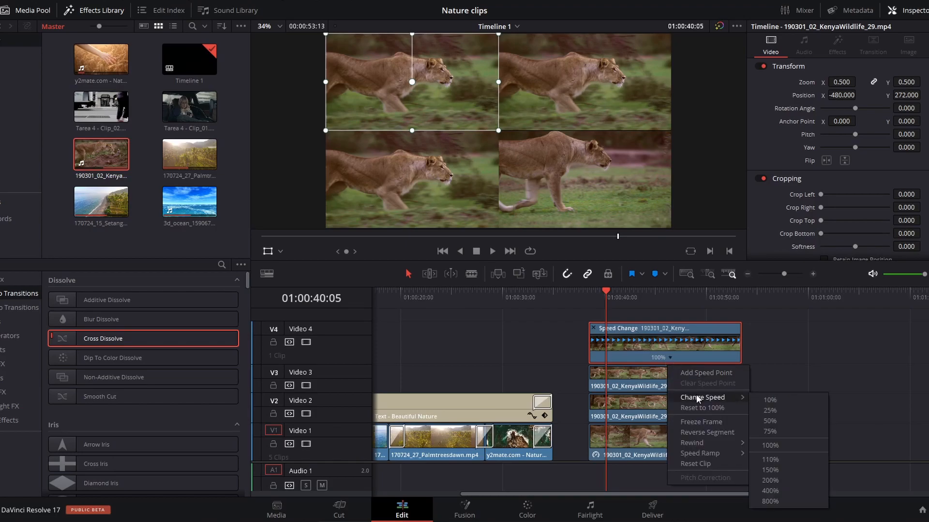
{"action": "left_click", "coordinate": [774, 419]}
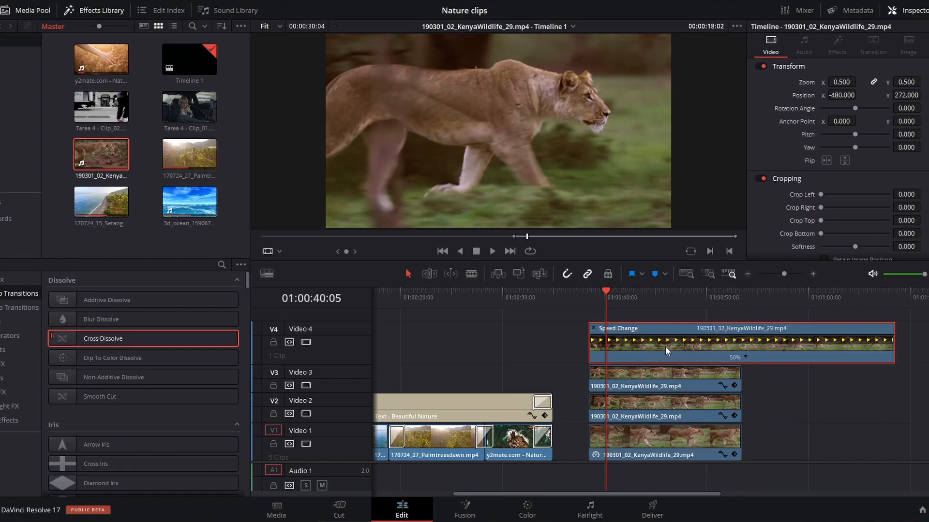
- Play back the half-speed Video 4 clip in the timeline and on its own in the source view to judge the motion
{"action": "left_click_drag", "start_coordinate": [603, 296], "coordinate": [596, 295]}
{"action": "key", "text": "space"}
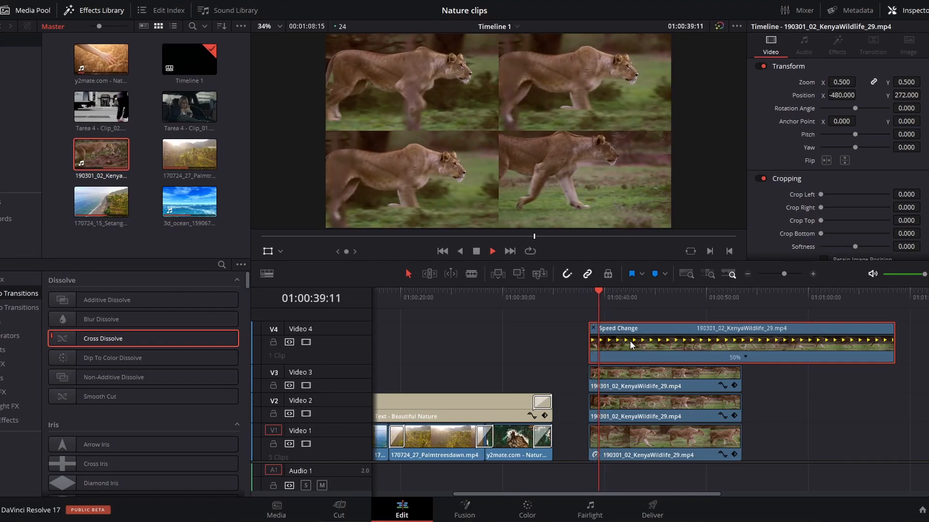
{"action": "key", "text": "space"}
{"action": "double_click", "coordinate": [634, 351]}
{"action": "left_click", "coordinate": [634, 351]}
{"action": "double_click", "coordinate": [634, 351]}
{"action": "key", "text": "space"}
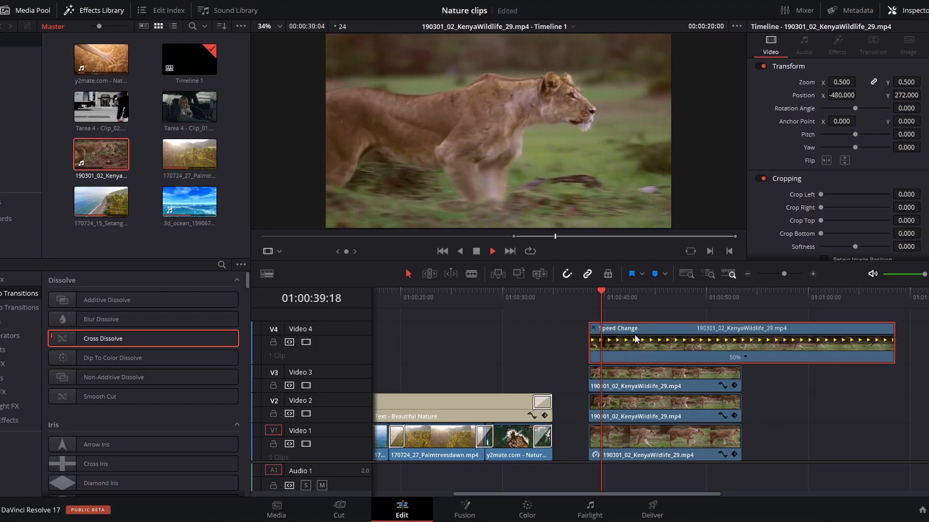
- Set the Video 4 clip's retime process to Optical Flow and its motion estimation to Enhanced Better
{"action": "left_click", "coordinate": [639, 338]}
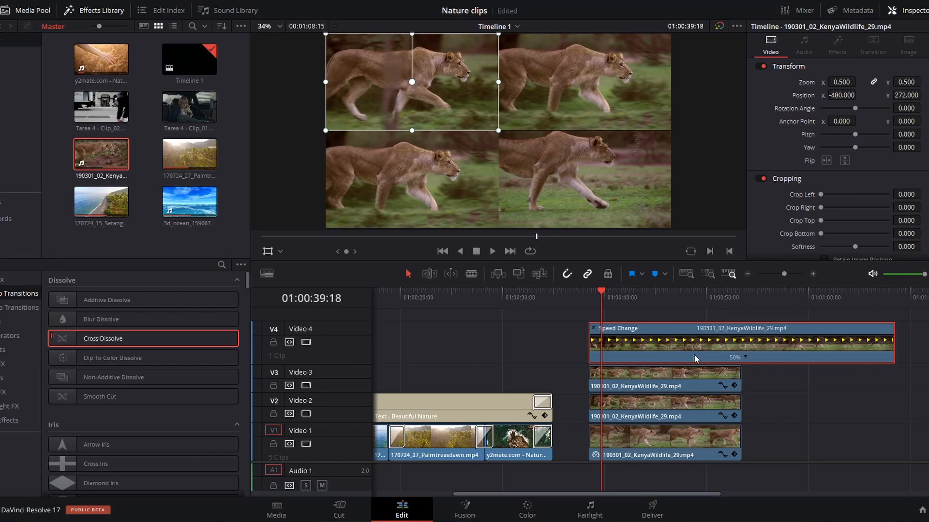
{"action": "scroll", "coordinate": [837, 159], "scroll_direction": "down", "scroll_amount": 2}
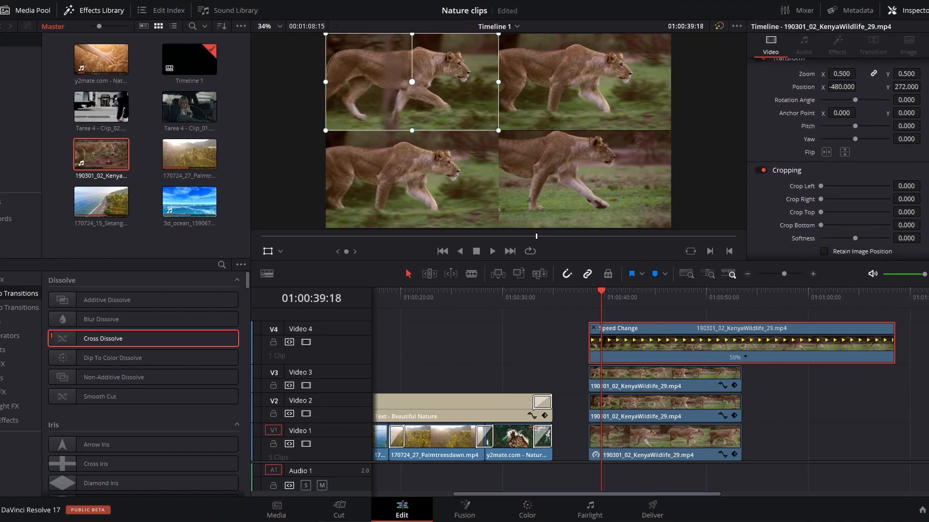
{"action": "scroll", "coordinate": [837, 160], "scroll_direction": "down", "scroll_amount": 5}
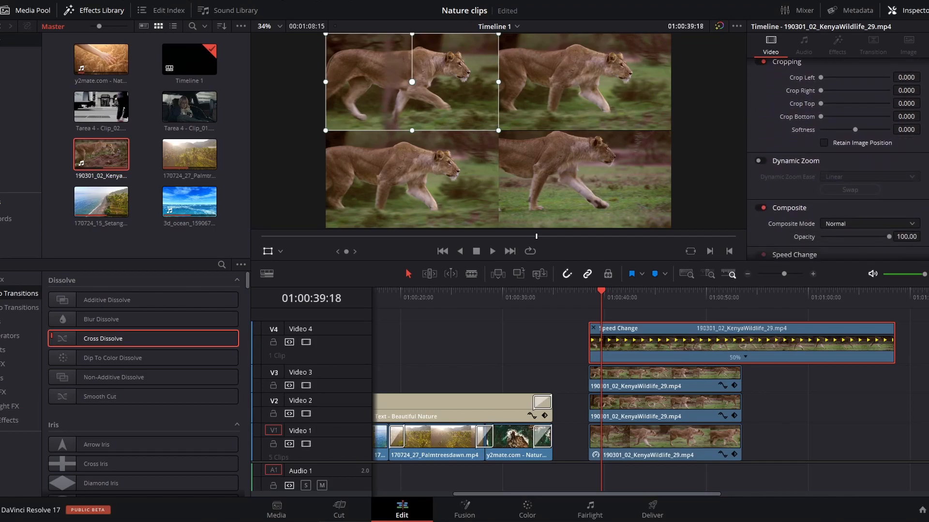
{"action": "scroll", "coordinate": [837, 160], "scroll_direction": "down", "scroll_amount": 3}
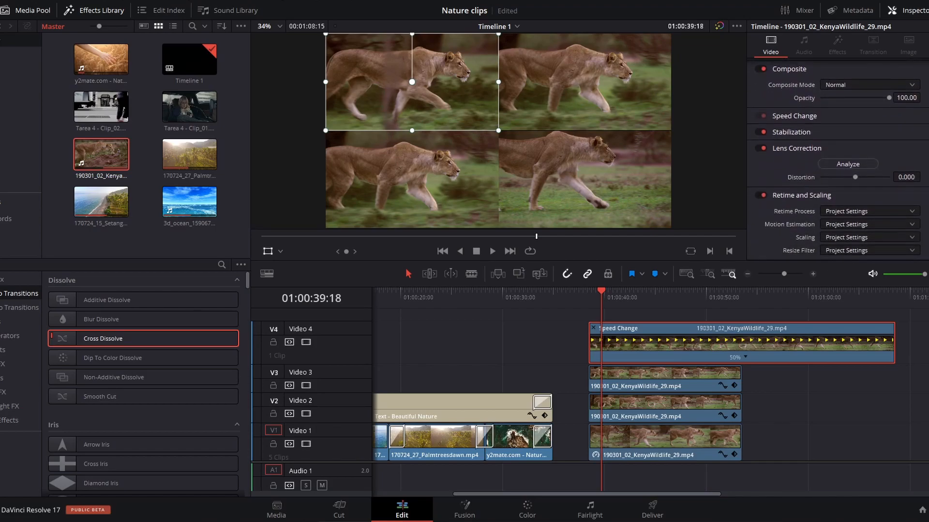
{"action": "scroll", "coordinate": [802, 203], "scroll_direction": "up", "scroll_amount": 2}
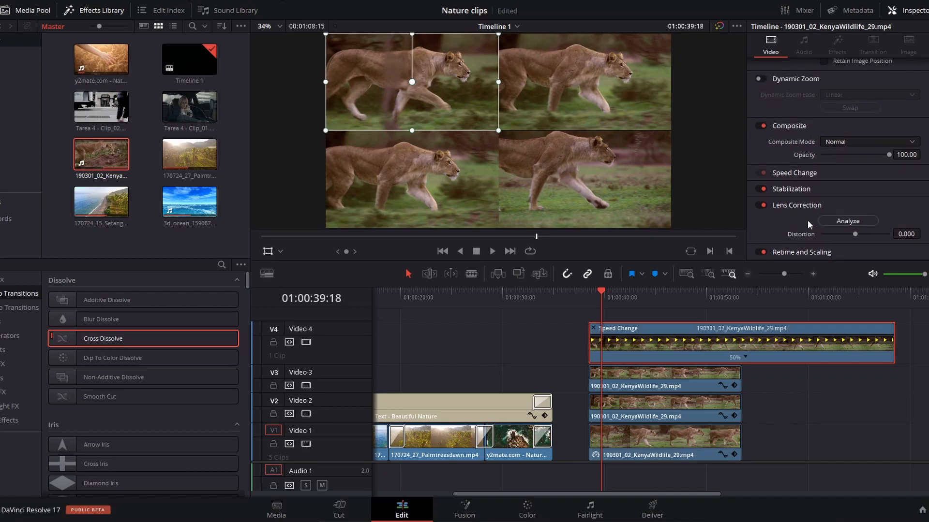
{"action": "left_click", "coordinate": [798, 213]}
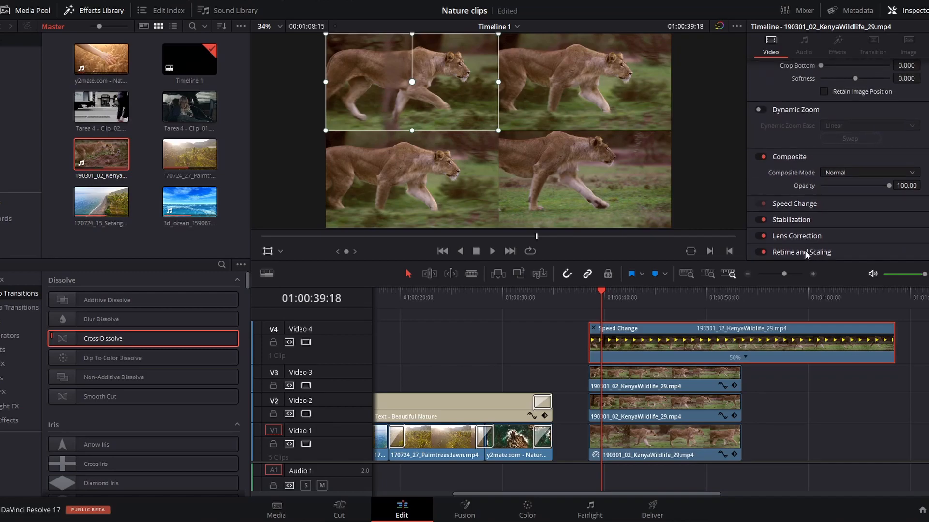
{"action": "left_click", "coordinate": [804, 251]}
{"action": "scroll", "coordinate": [805, 251], "scroll_direction": "down", "scroll_amount": 2}
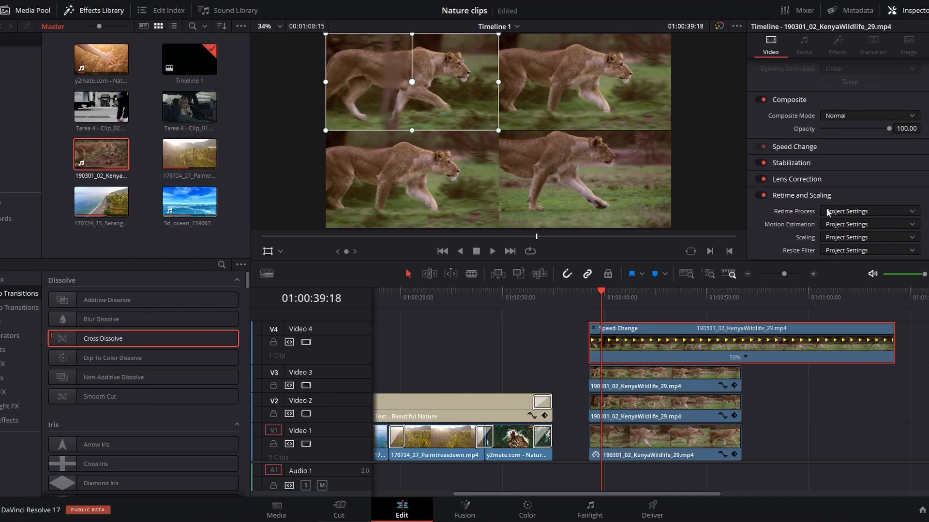
{"action": "left_click", "coordinate": [832, 212]}
{"action": "left_click", "coordinate": [852, 259]}
{"action": "left_click", "coordinate": [828, 226]}
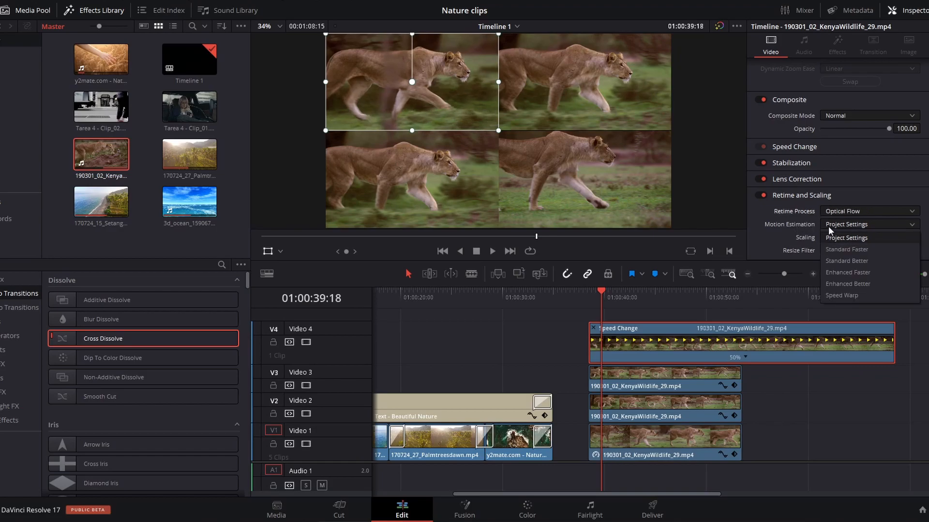
{"action": "left_click", "coordinate": [844, 284]}
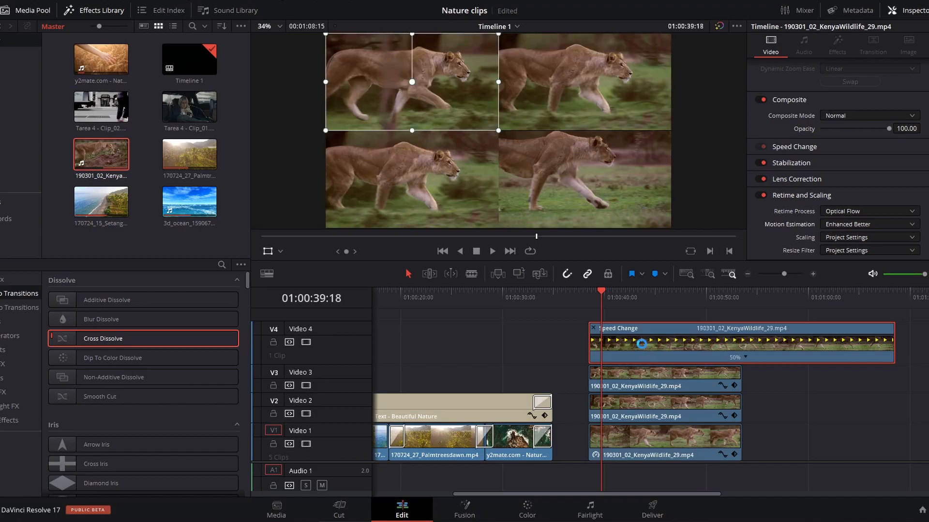
- Play the retimed Video 4 clip in the timeline and in the source view to check its smoothness
{"action": "key", "text": "space"}
{"action": "key", "text": "space"}
{"action": "double_click", "coordinate": [638, 346]}
{"action": "key", "text": "space"}
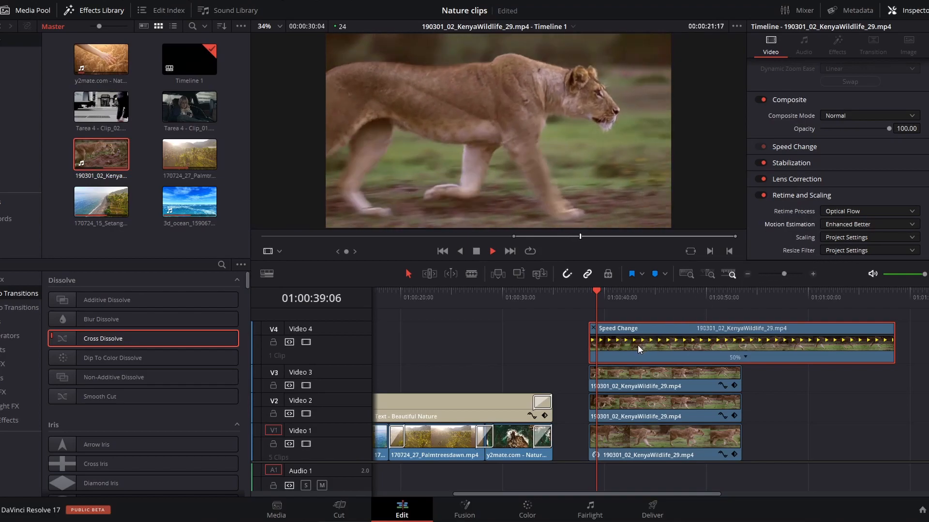
- Split the slowed Video 4 clip where the other lioness clips end and delete the excess part
{"action": "key", "text": "space"}
{"action": "left_click_drag", "start_coordinate": [594, 292], "coordinate": [737, 314]}
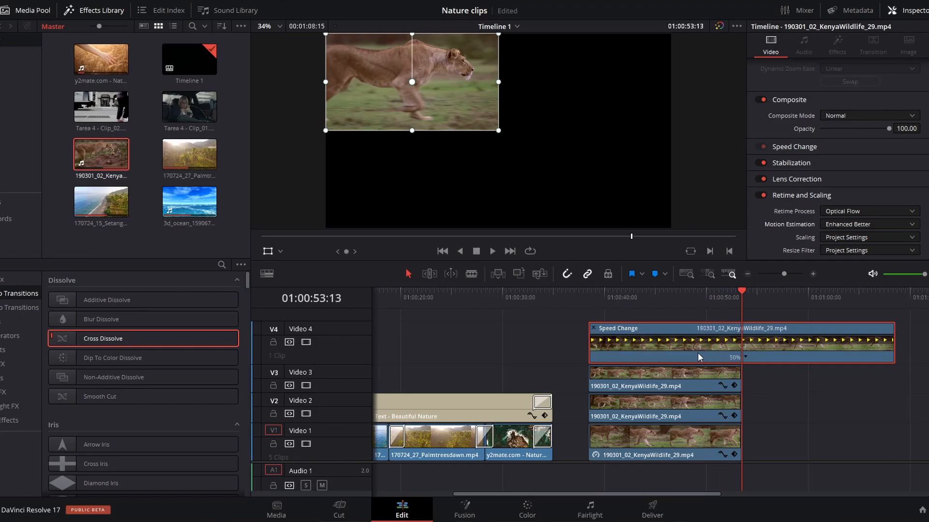
{"action": "key", "text": "ctrl+b"}
{"action": "left_click", "coordinate": [778, 358]}
{"action": "key", "text": "Delete"}
- Hide the retime controls on the trimmed Video 4 clip
{"action": "left_click", "coordinate": [657, 293]}
{"action": "left_click", "coordinate": [658, 353]}
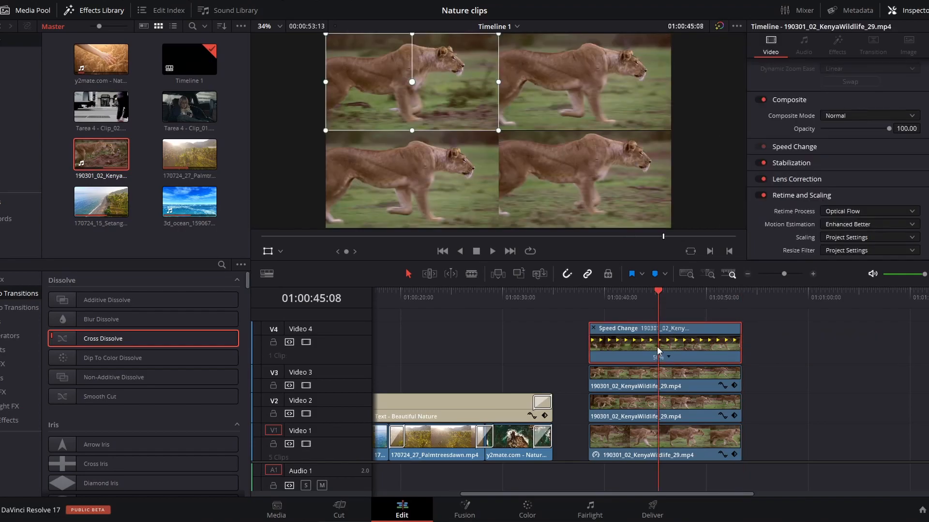
{"action": "right_click", "coordinate": [657, 346]}
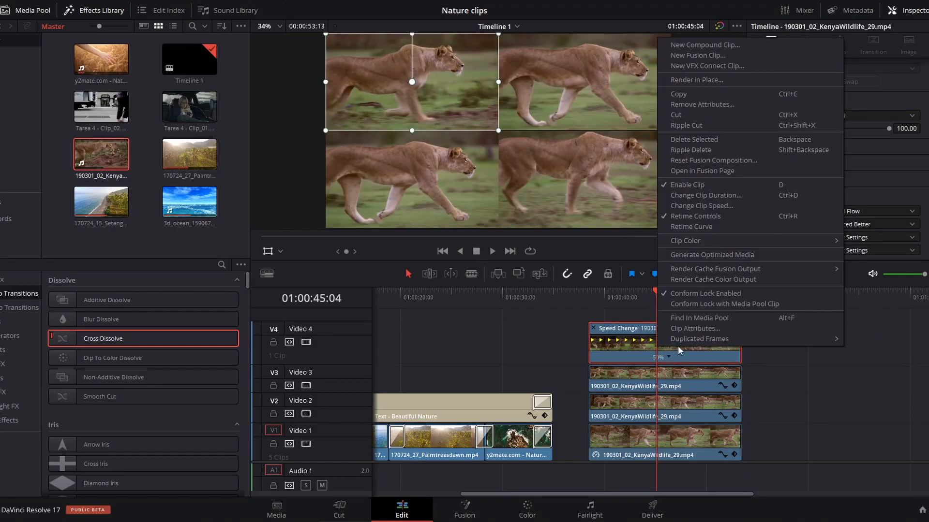
{"action": "left_click", "coordinate": [722, 219]}
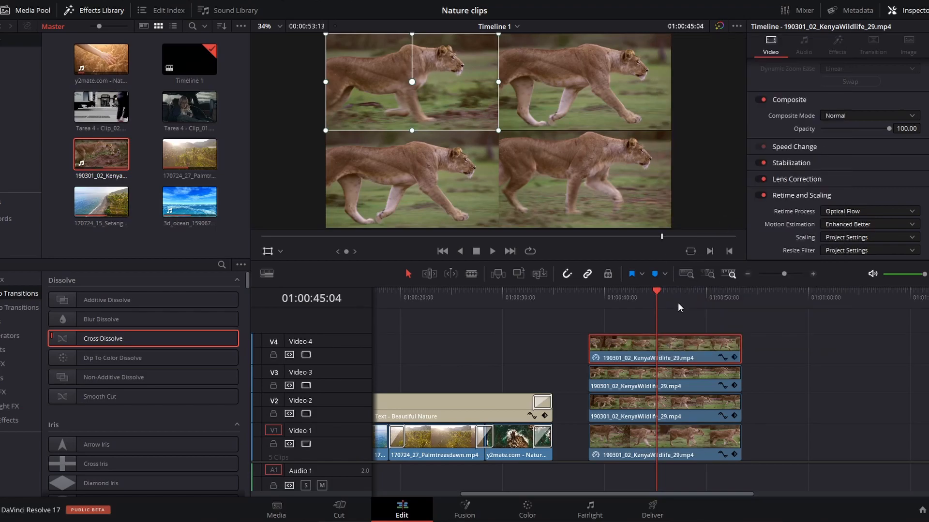
- Show the retime controls on the Video 3 lioness clip and change its speed to 200%
{"action": "left_click_drag", "start_coordinate": [593, 293], "coordinate": [602, 295]}
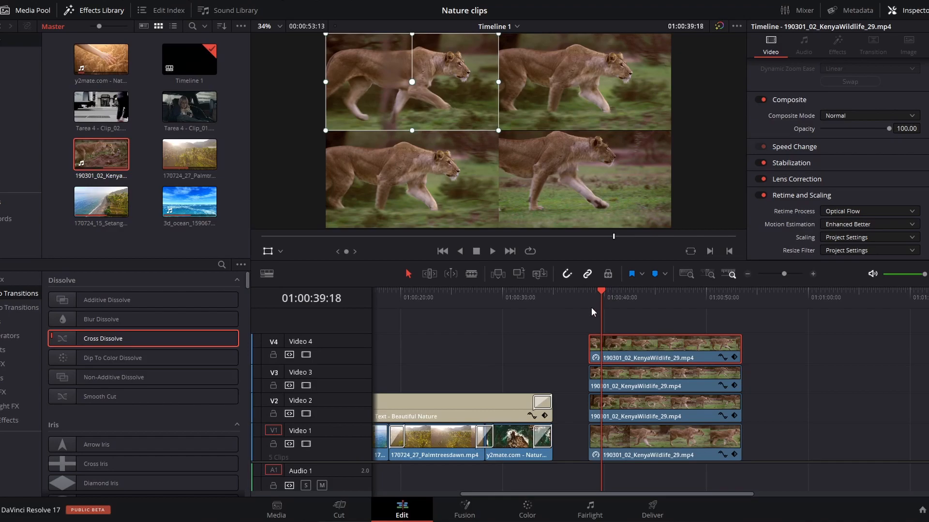
{"action": "left_click", "coordinate": [639, 382]}
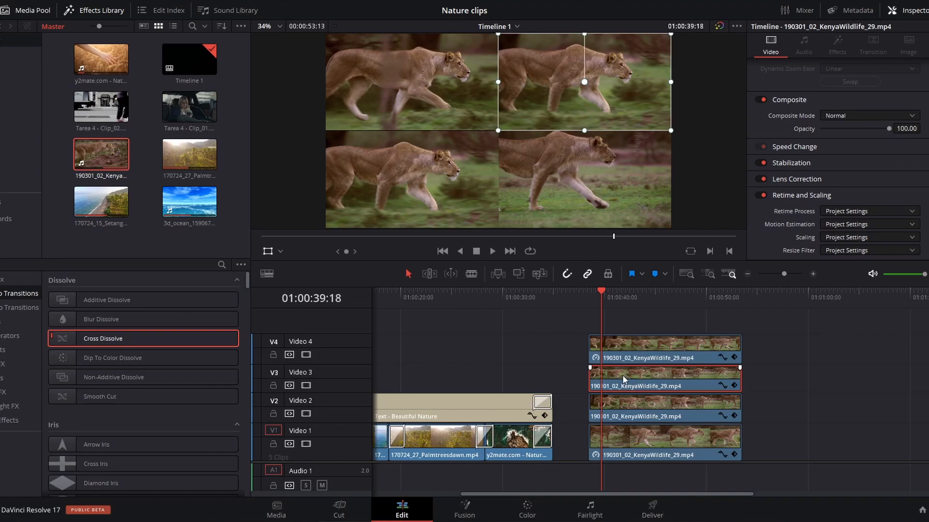
{"action": "right_click", "coordinate": [635, 386]}
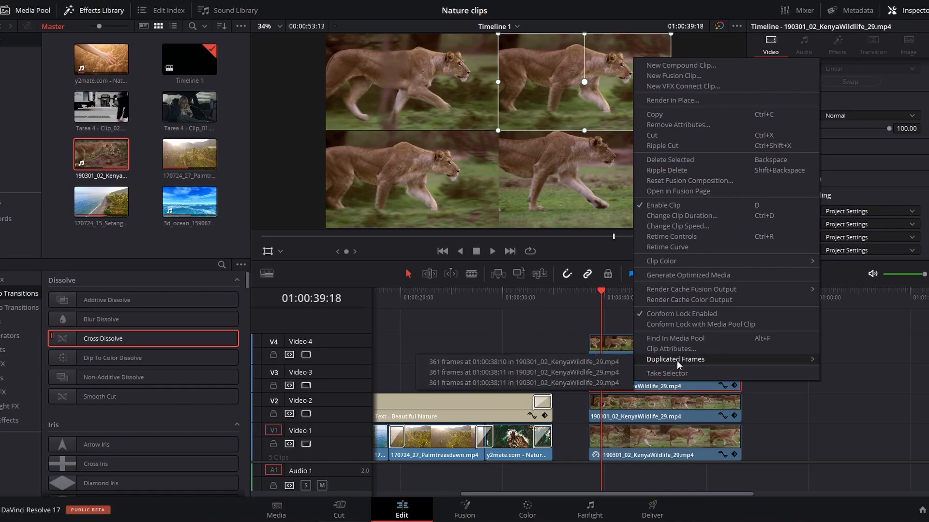
{"action": "left_click", "coordinate": [688, 234]}
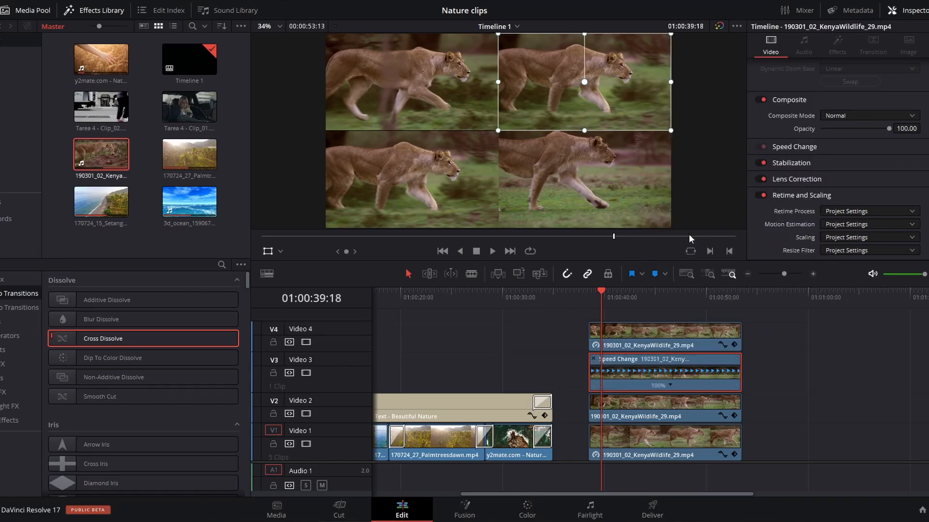
{"action": "left_click", "coordinate": [670, 385]}
{"action": "mouse_move", "coordinate": [712, 424]}
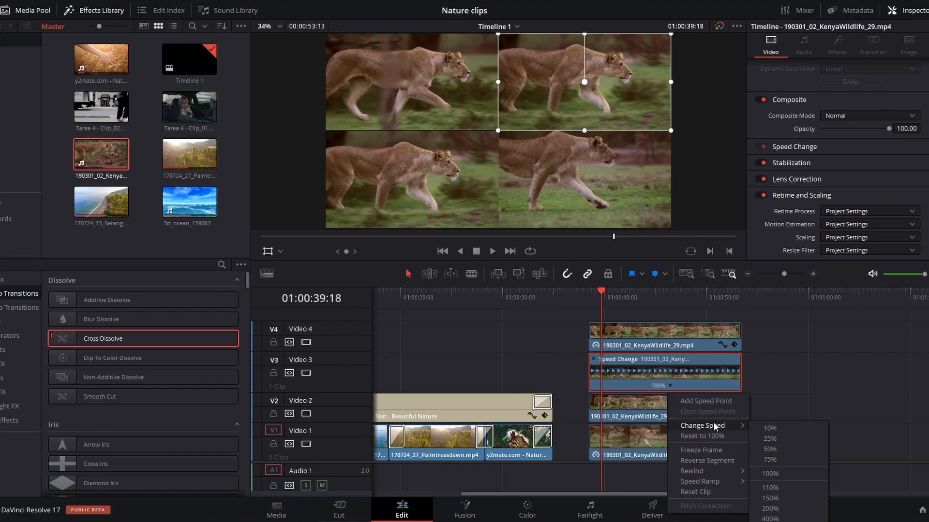
{"action": "left_click", "coordinate": [784, 508]}
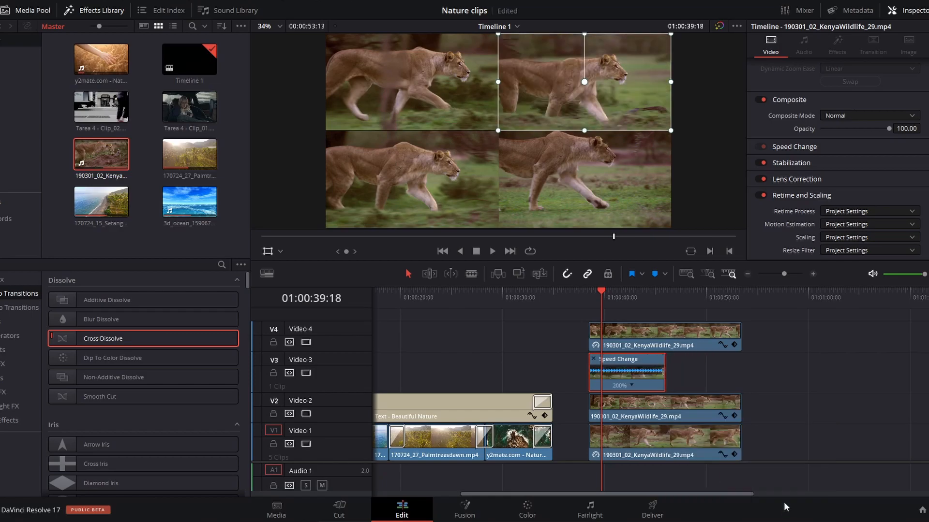
- Play back the start of the split screen to compare the double-speed Video 3 clip with the others
{"action": "left_click", "coordinate": [590, 298]}
{"action": "key", "text": "space"}
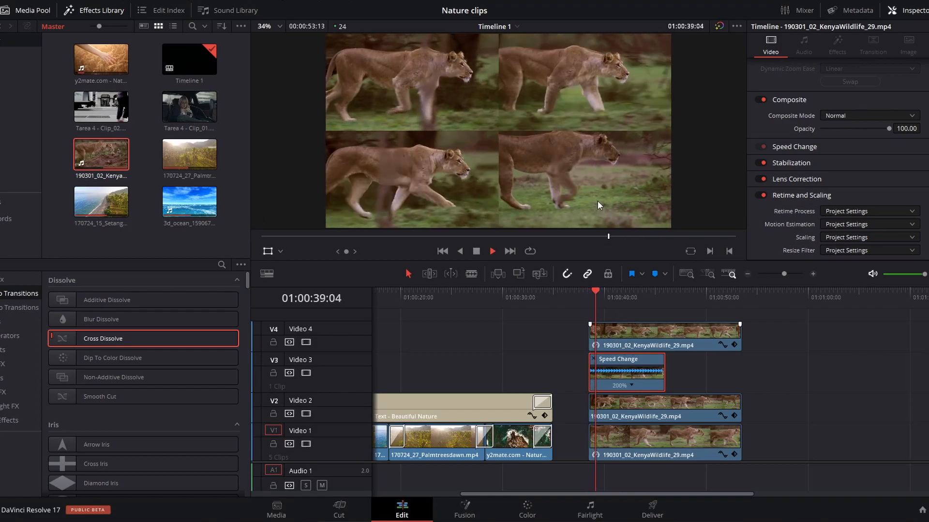
{"action": "key", "text": "space"}
{"action": "left_click", "coordinate": [605, 295]}
{"action": "left_click", "coordinate": [603, 295]}
{"action": "key", "text": "space"}
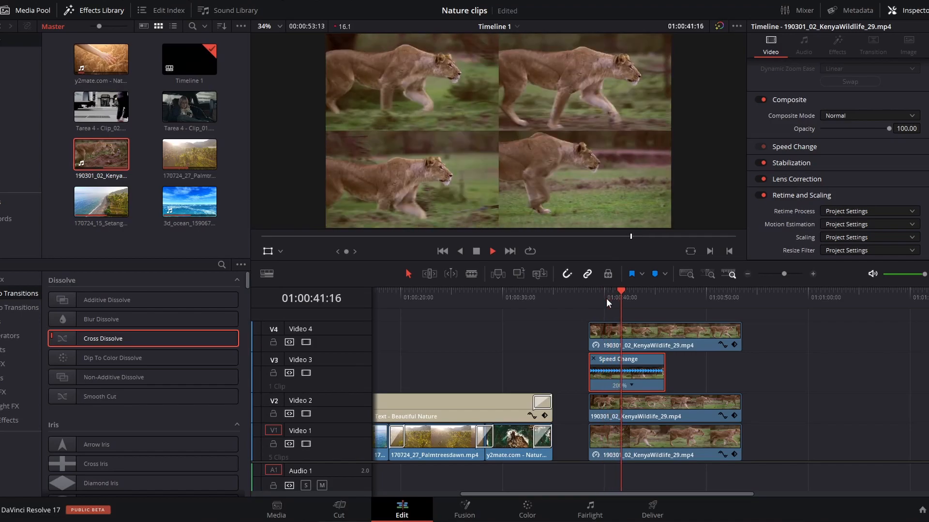
{"action": "key", "text": "space"}
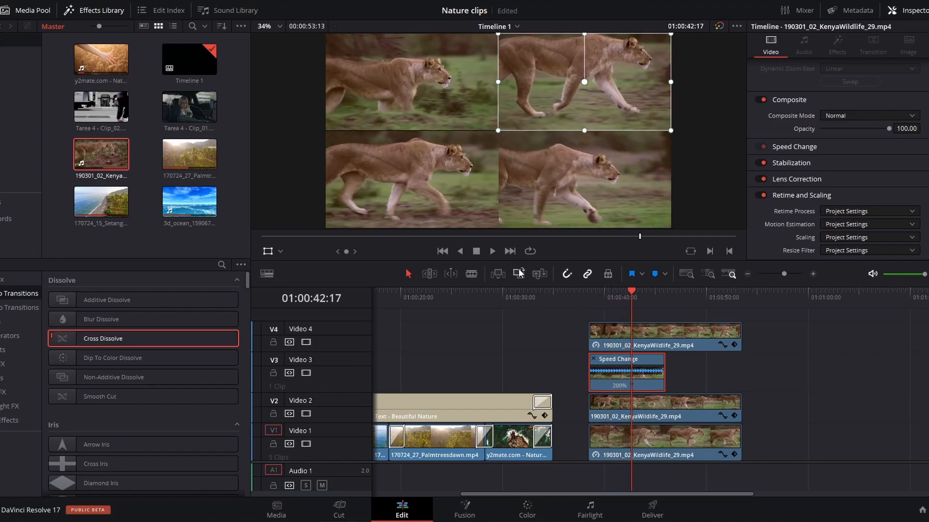
{"action": "left_click", "coordinate": [588, 293]}
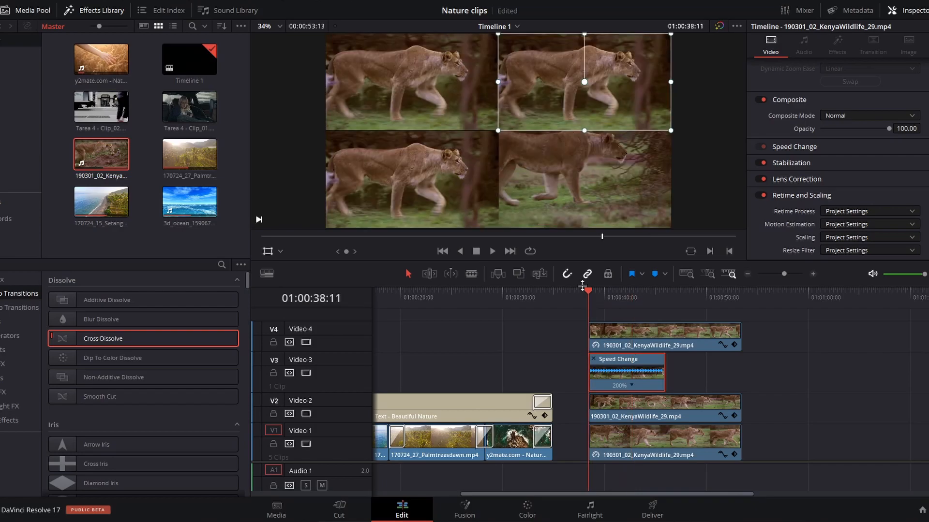
- Turn off the use of optimized media and set the render cache to Smart
{"action": "left_click", "coordinate": [196, 0]}
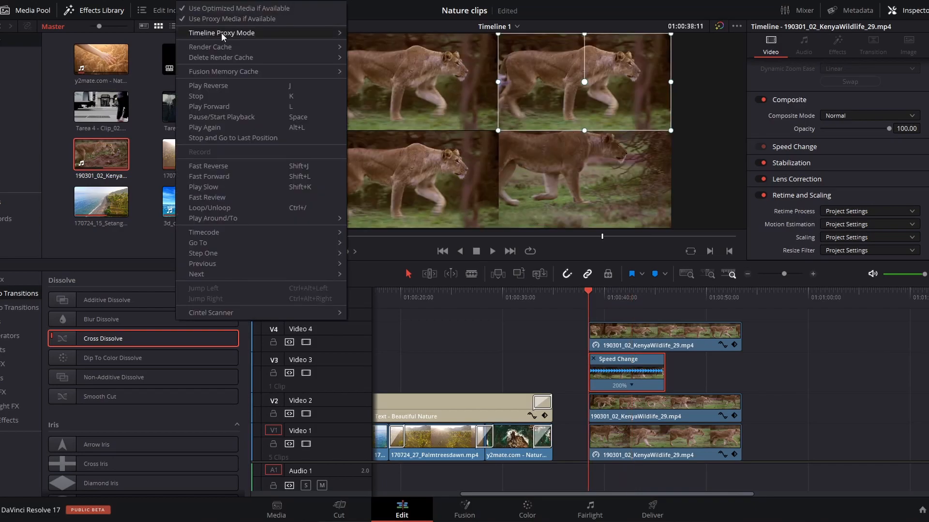
{"action": "left_click", "coordinate": [223, 11]}
{"action": "left_click", "coordinate": [196, 1]}
{"action": "mouse_move", "coordinate": [222, 48]}
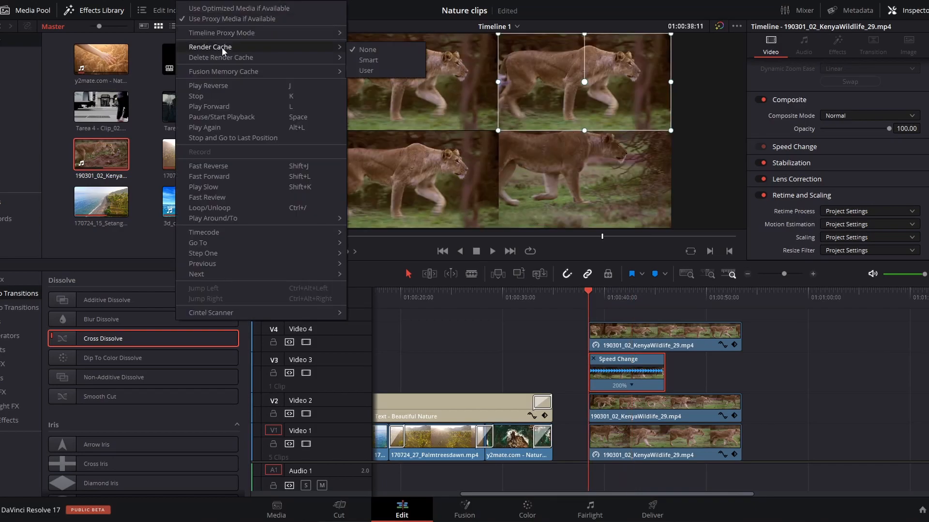
{"action": "left_click", "coordinate": [376, 63]}
- Play the split-screen section again from its start to check playback with the render cache, including around the end of the Video 3 clip
{"action": "mouse_move", "coordinate": [599, 298]}
{"action": "left_mouse_down"}
{"action": "mouse_move", "coordinate": [636, 293]}
{"action": "mouse_move", "coordinate": [588, 297]}
{"action": "left_mouse_up"}
{"action": "key", "text": "space"}
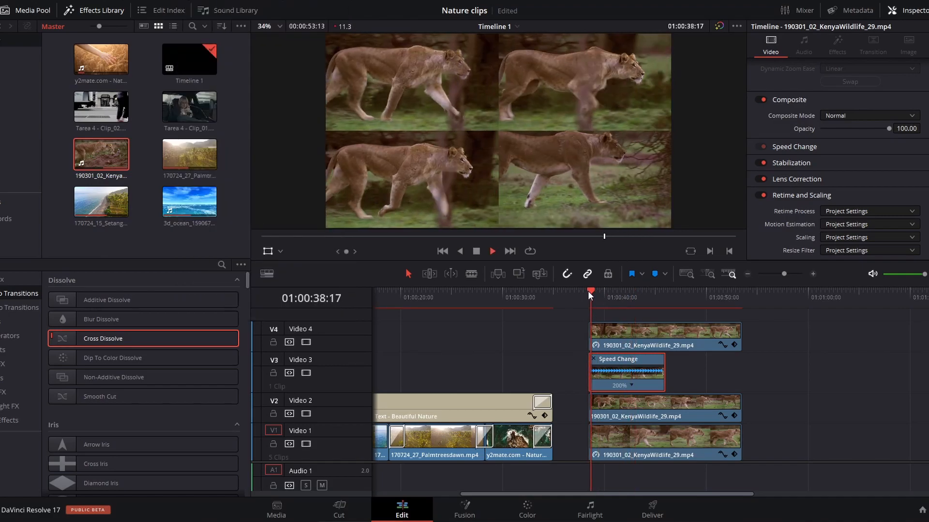
{"action": "left_click", "coordinate": [667, 293]}
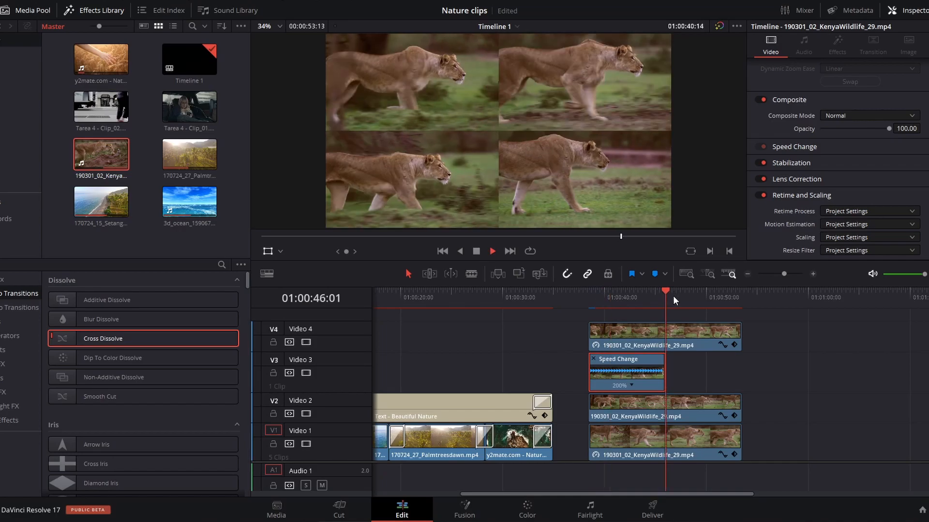
{"action": "key", "text": "space"}
{"action": "left_click_drag", "start_coordinate": [605, 296], "coordinate": [593, 296]}
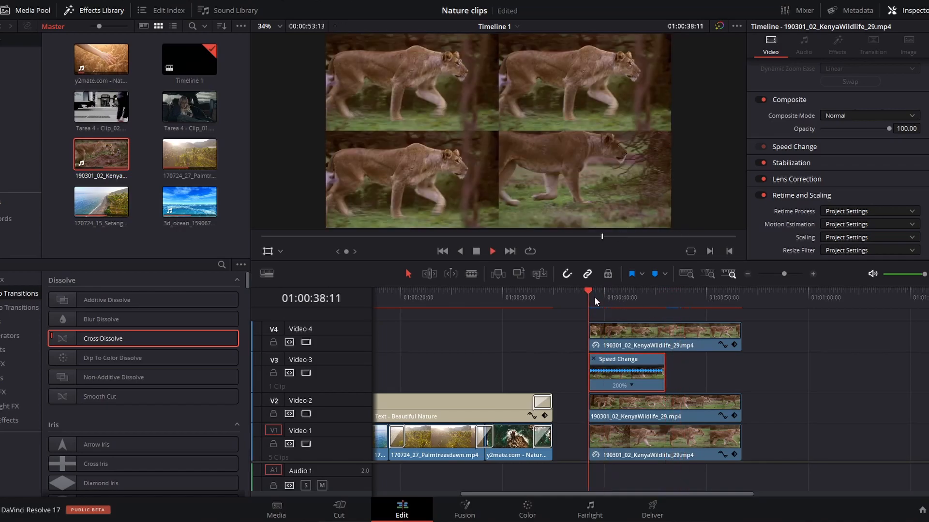
{"action": "key", "text": "space"}
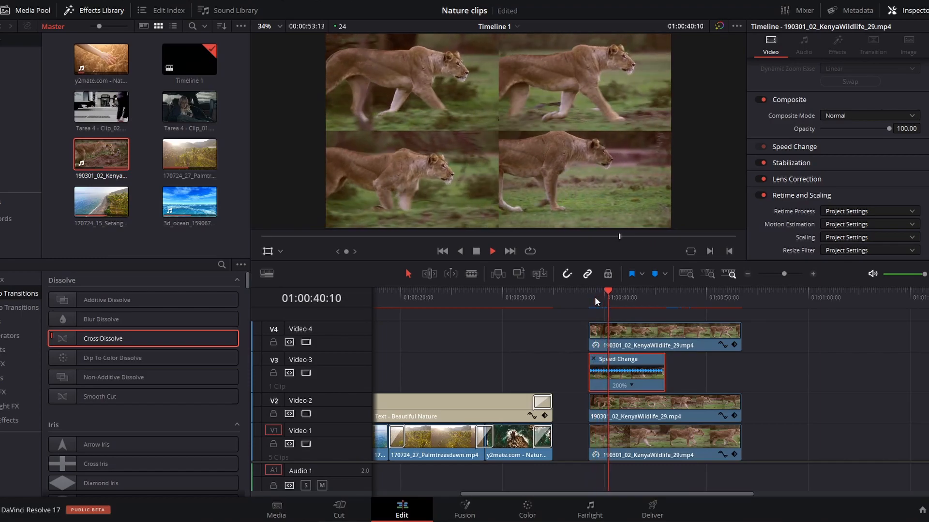
{"action": "key", "text": "space"}
{"action": "left_click", "coordinate": [593, 295]}
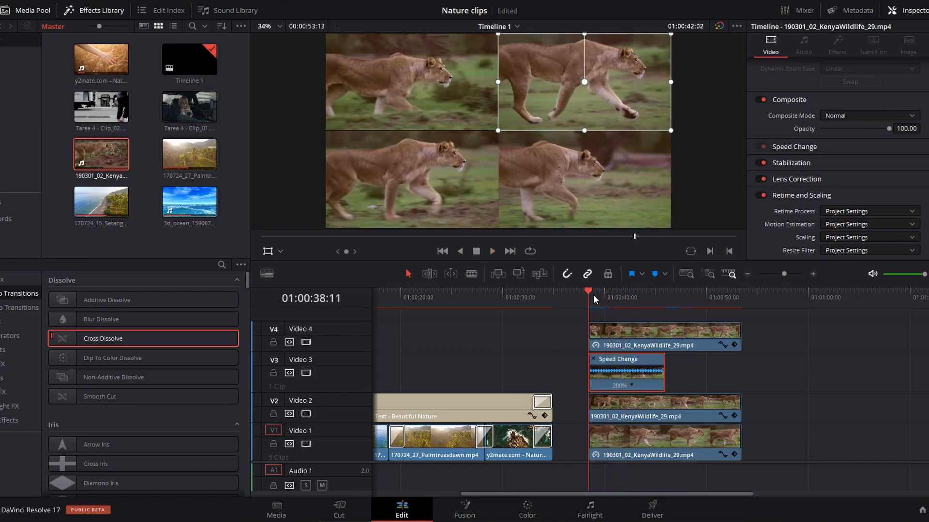
- Hide the Video 3 clip's retime controls and place a copy of the clip directly after the original on Video 3
{"action": "left_click", "coordinate": [600, 296]}
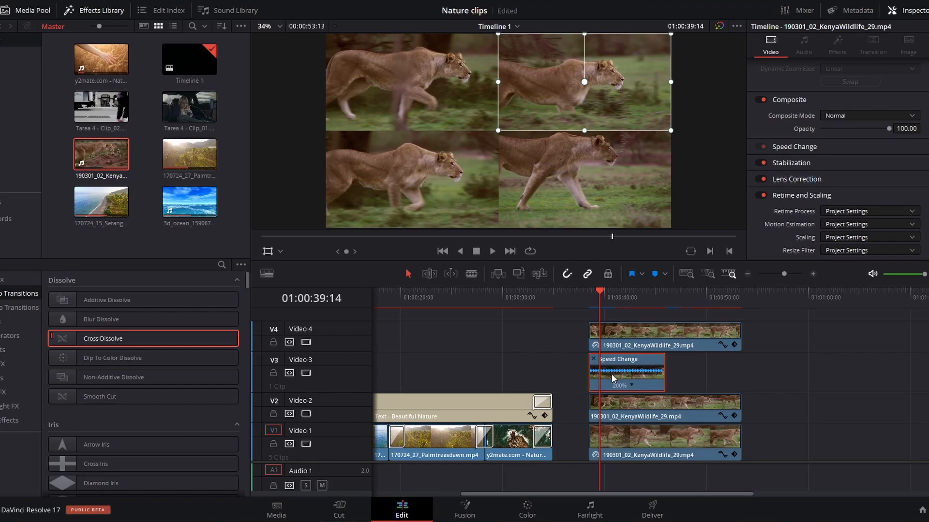
{"action": "left_click_drag", "start_coordinate": [612, 374], "coordinate": [699, 374]}
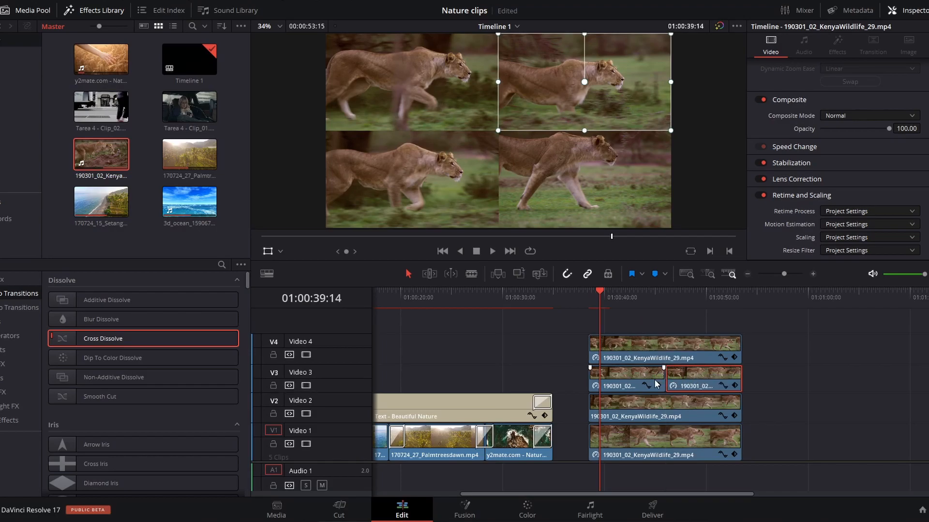
{"action": "left_click", "coordinate": [626, 381]}
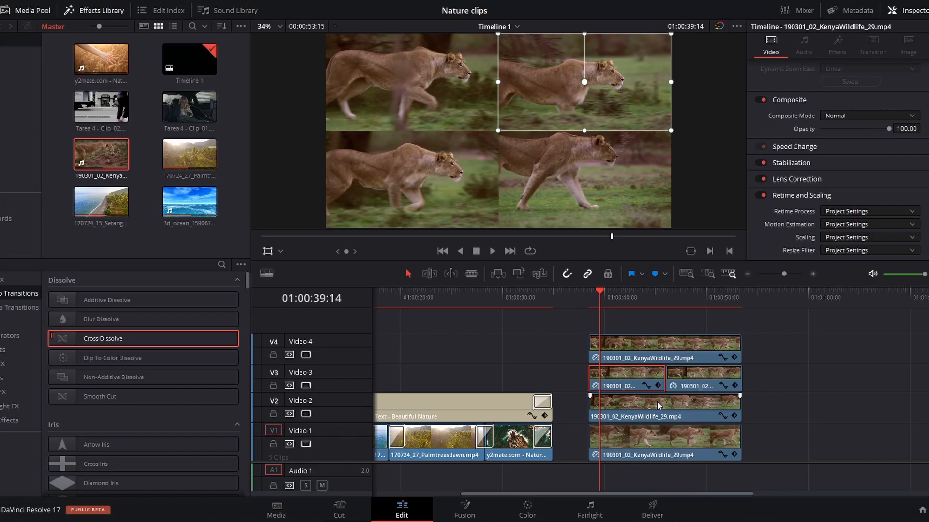
- Turn on Reverse speed for the second lioness clip on Video 3 through Change Clip Speed
{"action": "left_click", "coordinate": [683, 305]}
{"action": "left_click", "coordinate": [687, 388]}
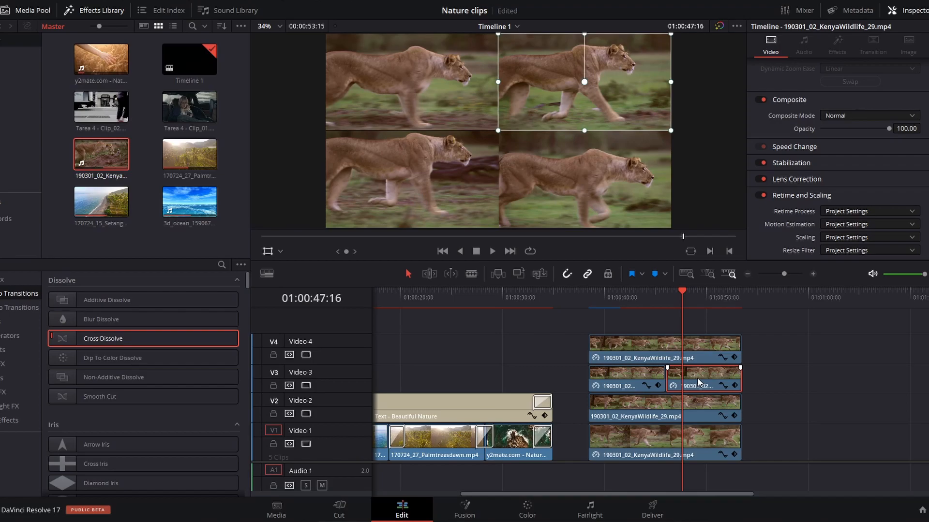
{"action": "right_click", "coordinate": [698, 379]}
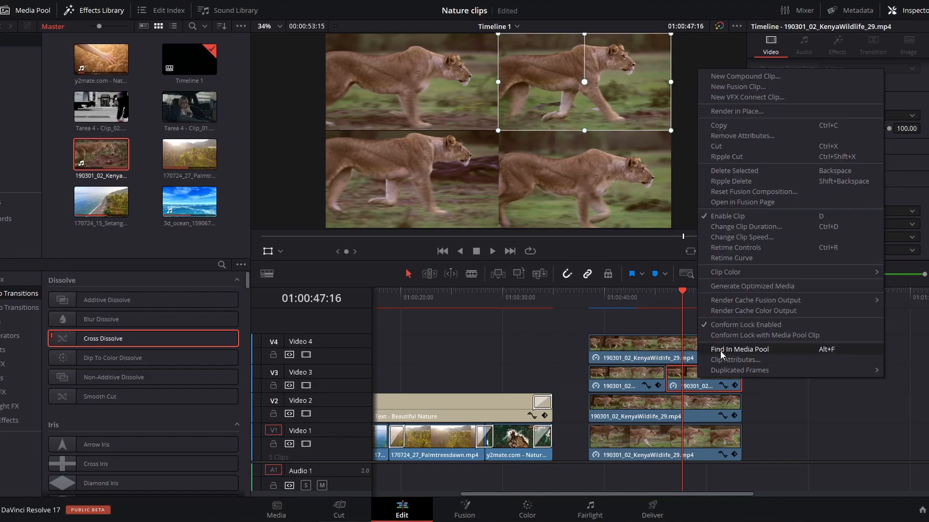
{"action": "left_click", "coordinate": [749, 237]}
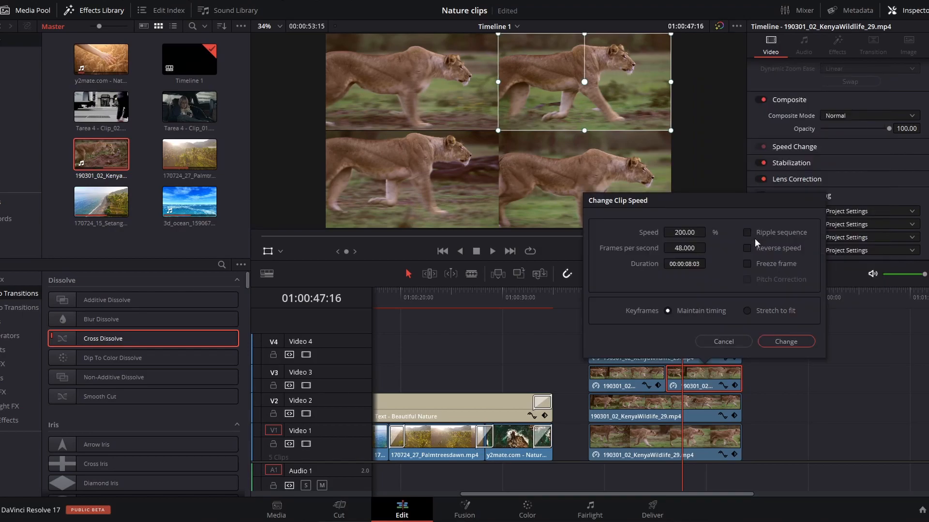
{"action": "left_click", "coordinate": [746, 248]}
{"action": "left_click", "coordinate": [776, 342]}
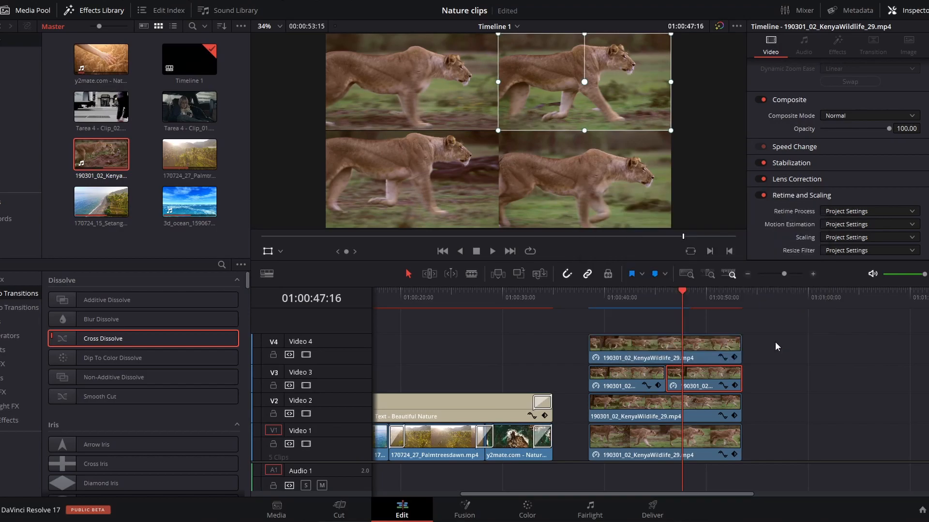
- Play the four-way split screen from its start in full screen, and again from its middle in the timeline viewer
{"action": "left_click_drag", "start_coordinate": [651, 301], "coordinate": [595, 303]}
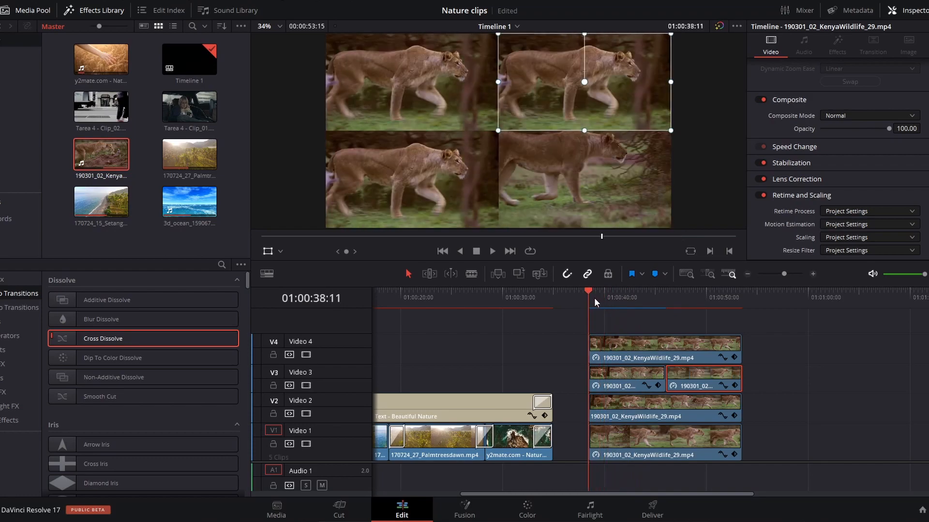
{"action": "key", "text": "ctrl+f"}
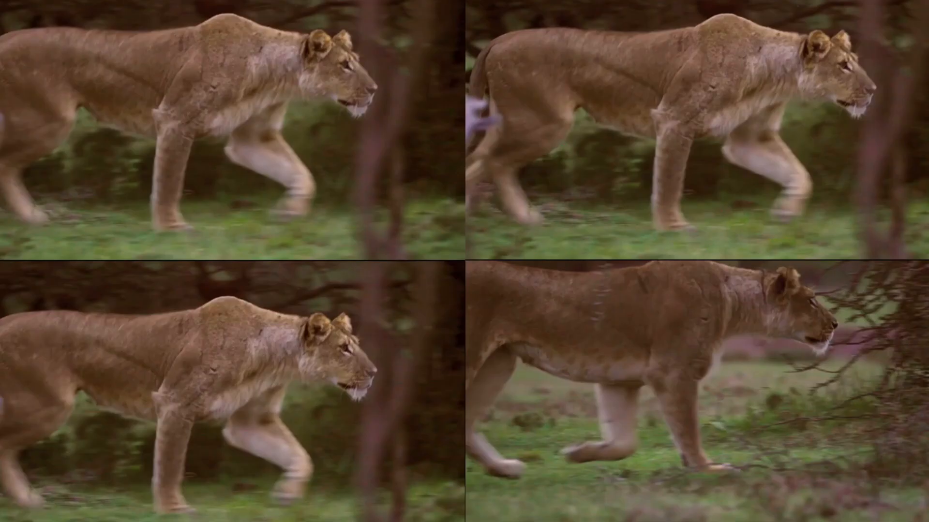
{"action": "key", "text": "space"}
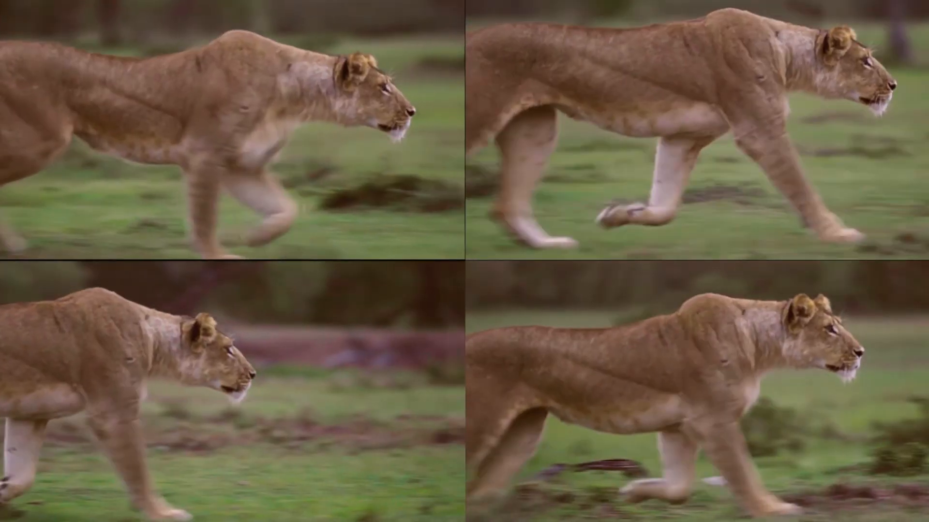
{"action": "key", "text": "Escape"}
{"action": "left_click", "coordinate": [638, 300]}
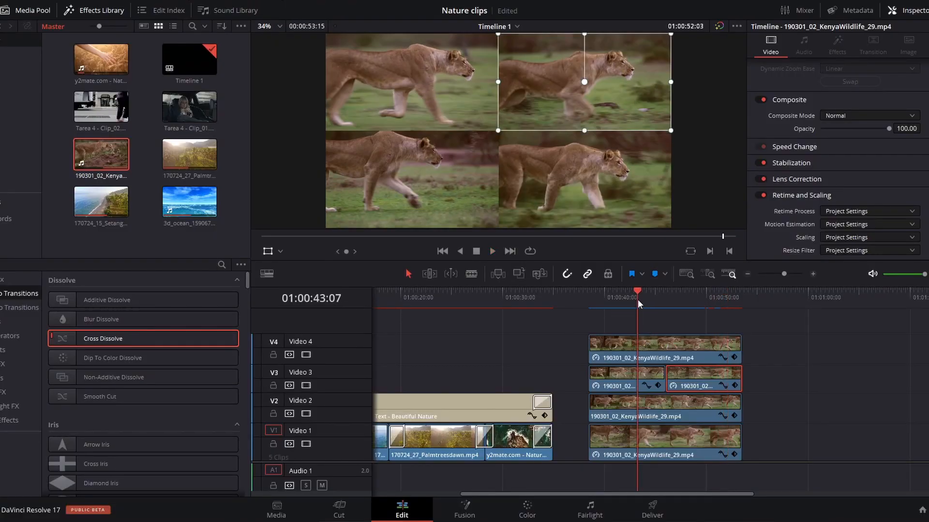
{"action": "key", "text": "space"}
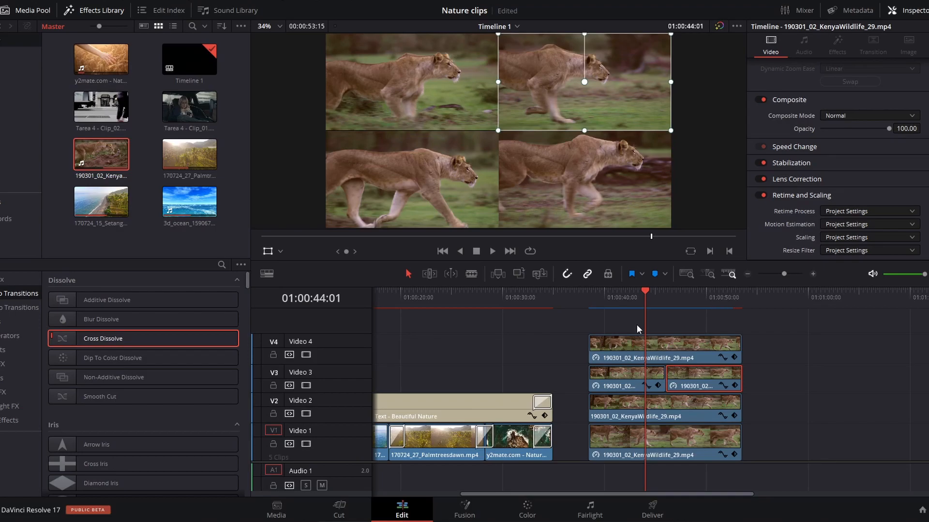
- Copy the Beautiful Nature title from Video 2 onto a new Video 5 track, starting with the lioness split-screen clips
{"action": "left_click_drag", "start_coordinate": [640, 494], "coordinate": [543, 490]}
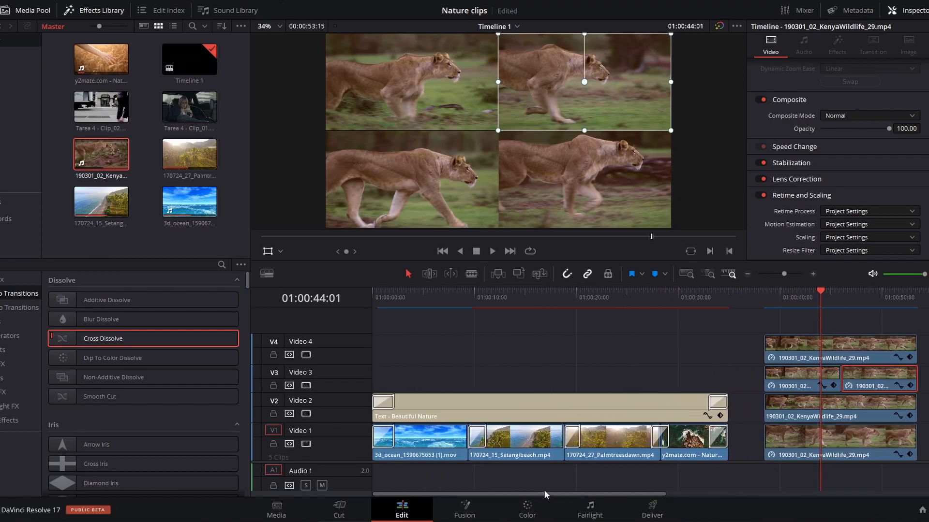
{"action": "left_click", "coordinate": [527, 408]}
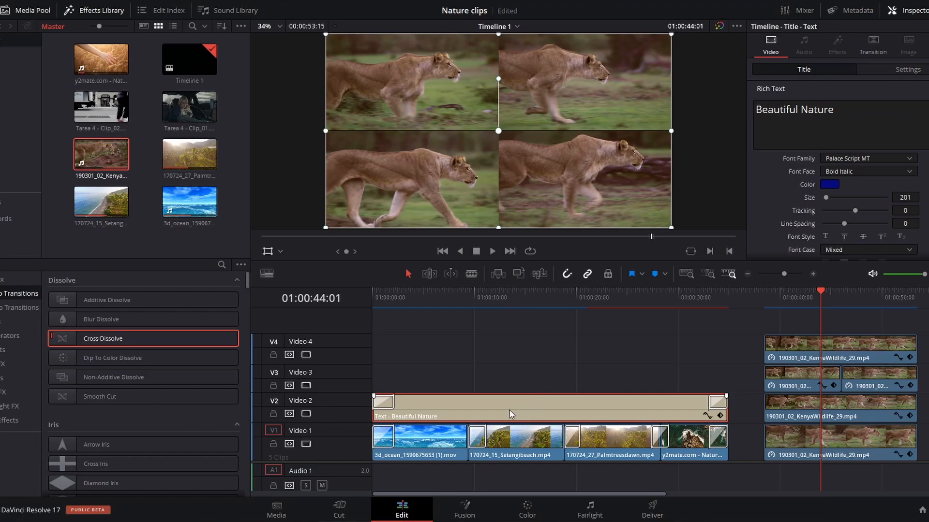
{"action": "left_click_drag", "start_coordinate": [518, 409], "coordinate": [894, 328], "text": "alt"}
{"action": "left_click_drag", "start_coordinate": [310, 320], "coordinate": [350, 309]}
{"action": "left_click_drag", "start_coordinate": [515, 492], "coordinate": [603, 483]}
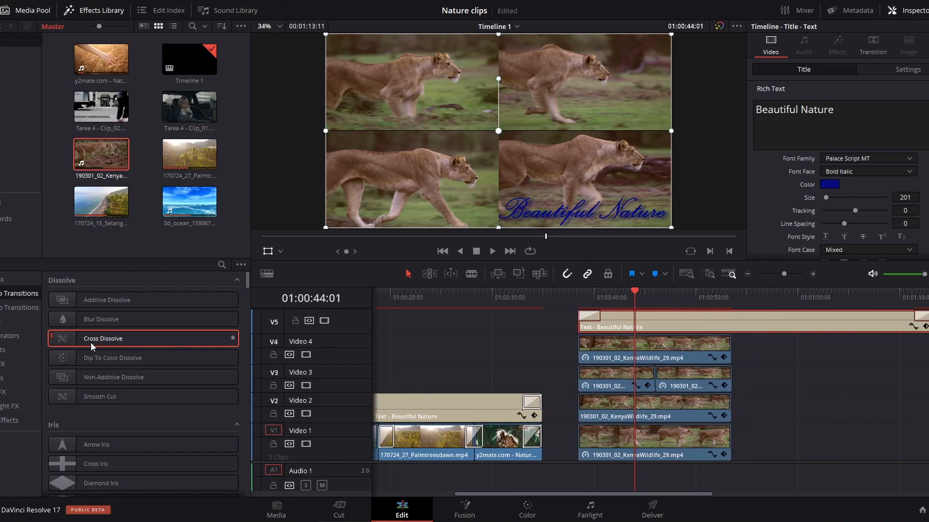
- Add a Cross Dissolve at the start of the lioness clips on Video 4, 3, 2 and 1, each lasting 2.2 seconds (54 frames)
{"action": "left_click_drag", "start_coordinate": [83, 339], "coordinate": [641, 343]}
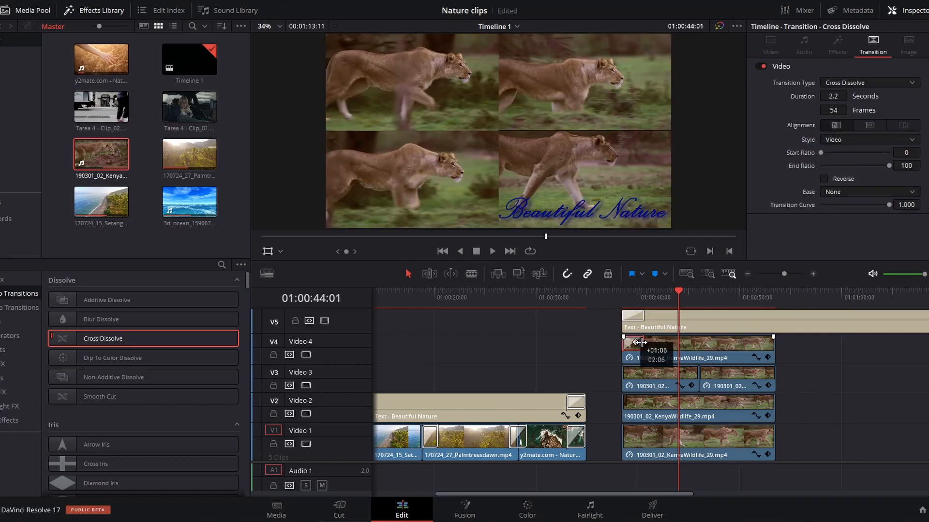
{"action": "left_click_drag", "start_coordinate": [141, 333], "coordinate": [636, 372]}
{"action": "left_click_drag", "start_coordinate": [142, 339], "coordinate": [634, 402]}
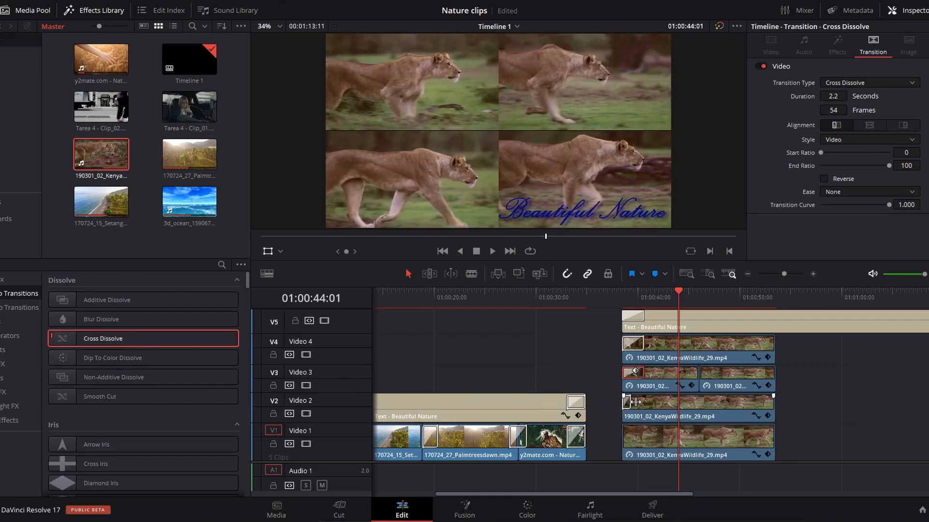
{"action": "left_click_drag", "start_coordinate": [140, 338], "coordinate": [634, 433]}
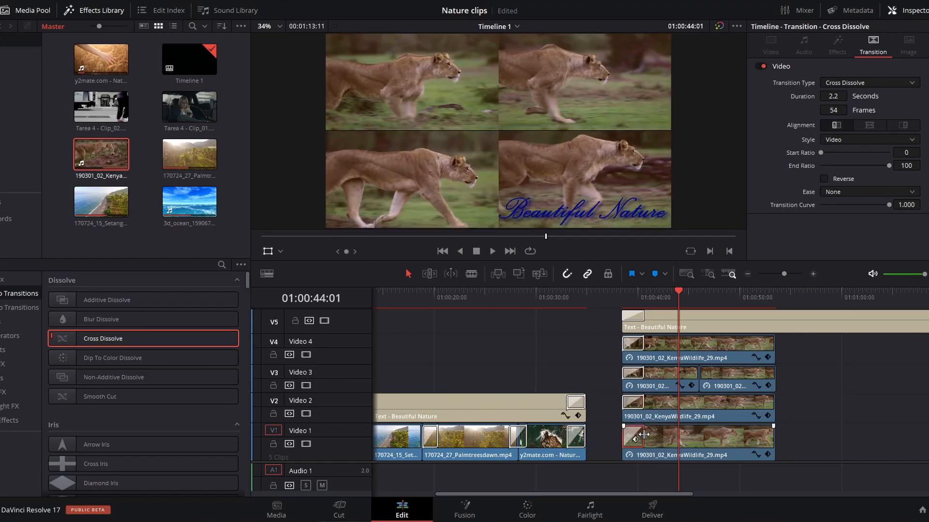
- Change the text of the copied title on Video 5 to "Beautiful Lions"
{"action": "left_click", "coordinate": [702, 327]}
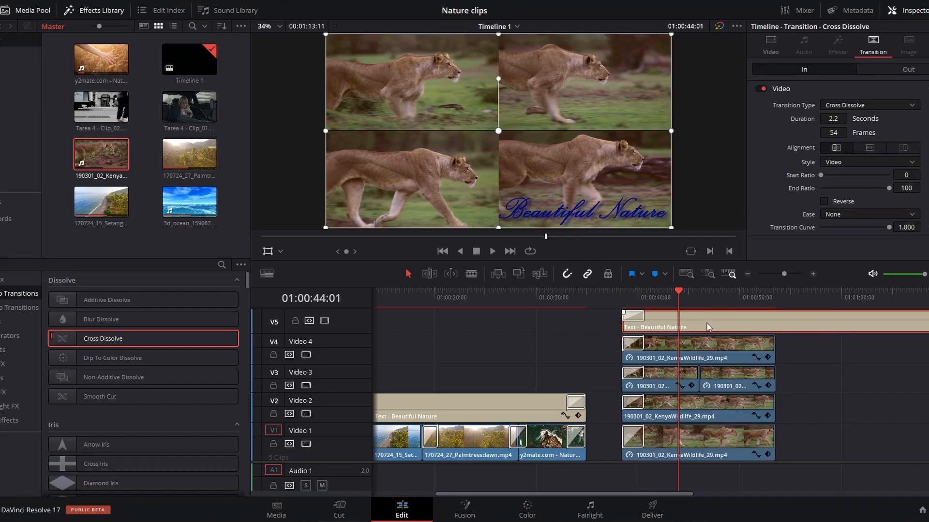
{"action": "left_click", "coordinate": [777, 43]}
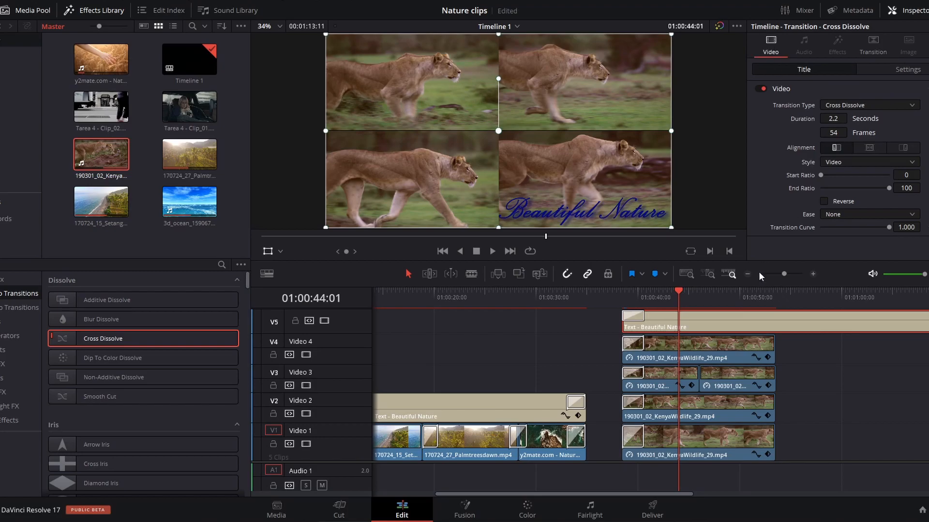
{"action": "left_click", "coordinate": [739, 324]}
{"action": "left_click", "coordinate": [876, 71]}
{"action": "left_click", "coordinate": [821, 68]}
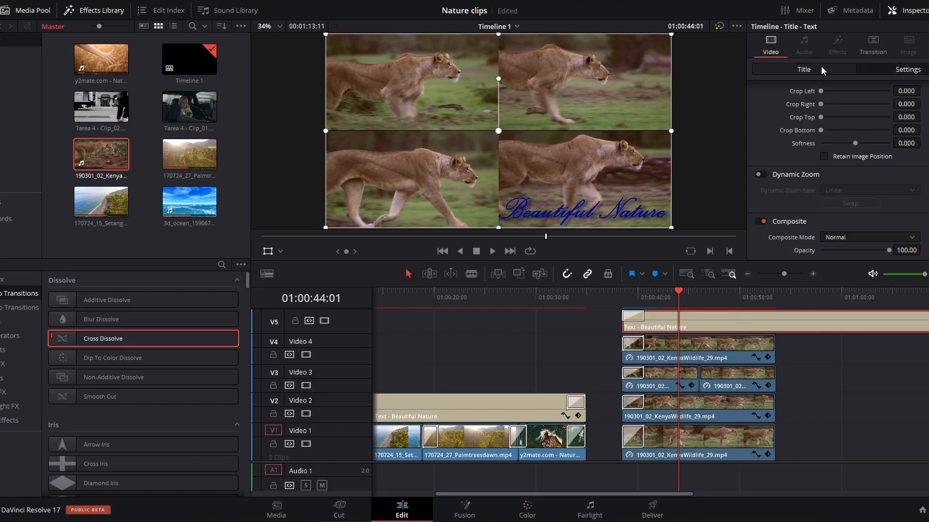
{"action": "left_click_drag", "start_coordinate": [842, 112], "coordinate": [753, 114]}
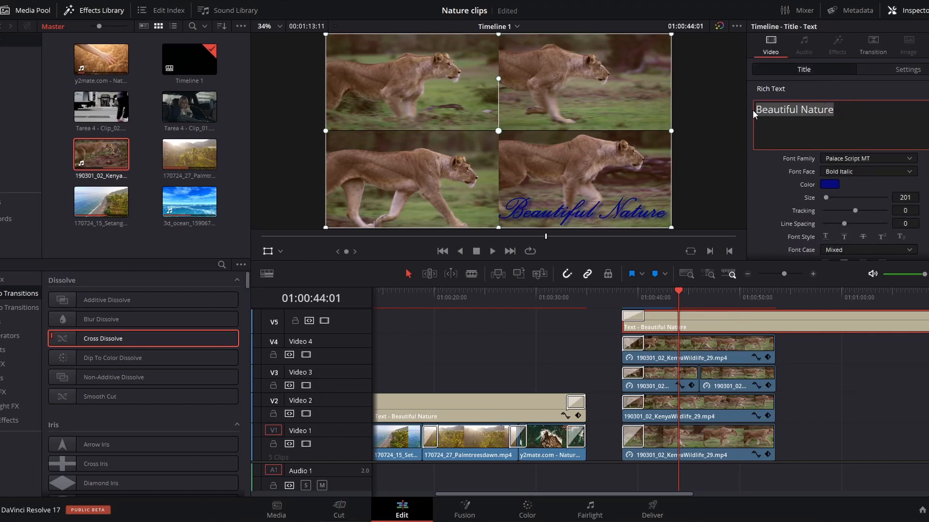
{"action": "left_click_drag", "start_coordinate": [834, 111], "coordinate": [801, 114]}
{"action": "key", "text": "BackSpace"}
{"action": "type", "text": "Lions"}
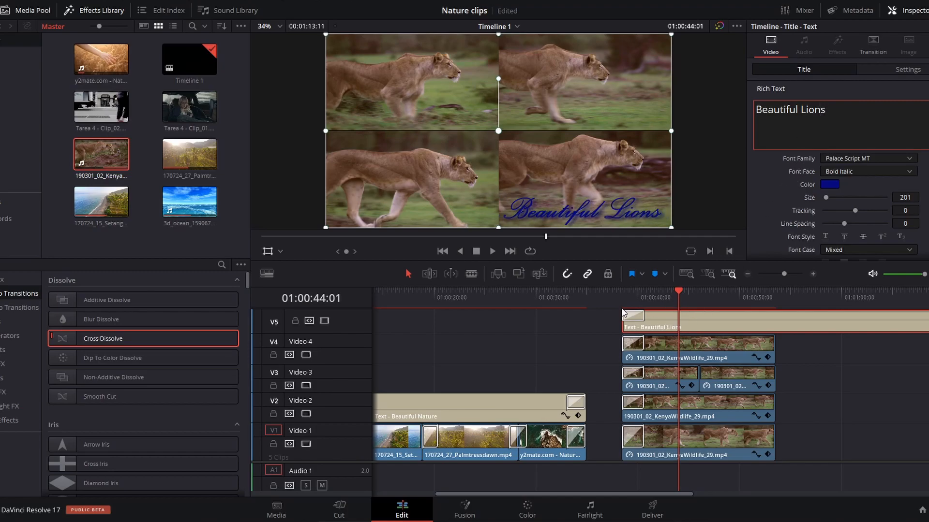
- Play the start of the split screen twice to check the title and the fade-ins
{"action": "left_click", "coordinate": [609, 298]}
{"action": "key", "text": "space"}
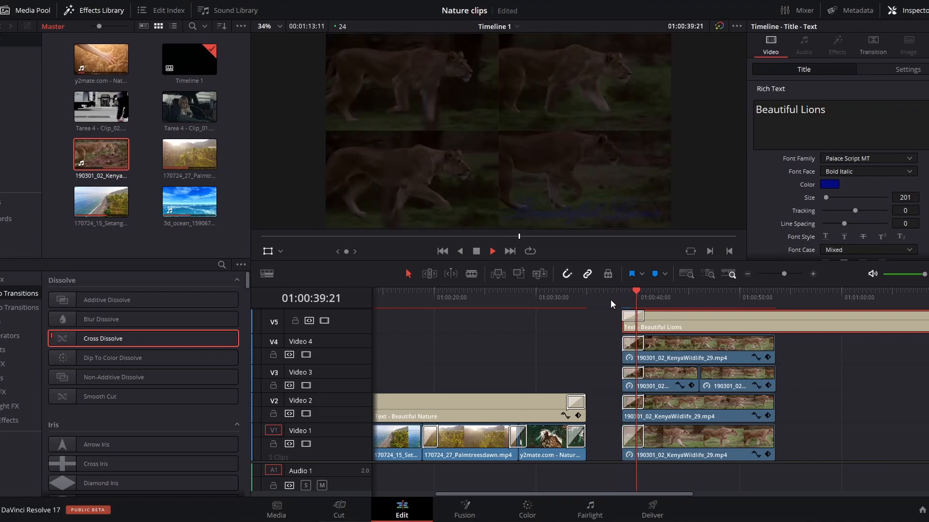
{"action": "left_click", "coordinate": [580, 347]}
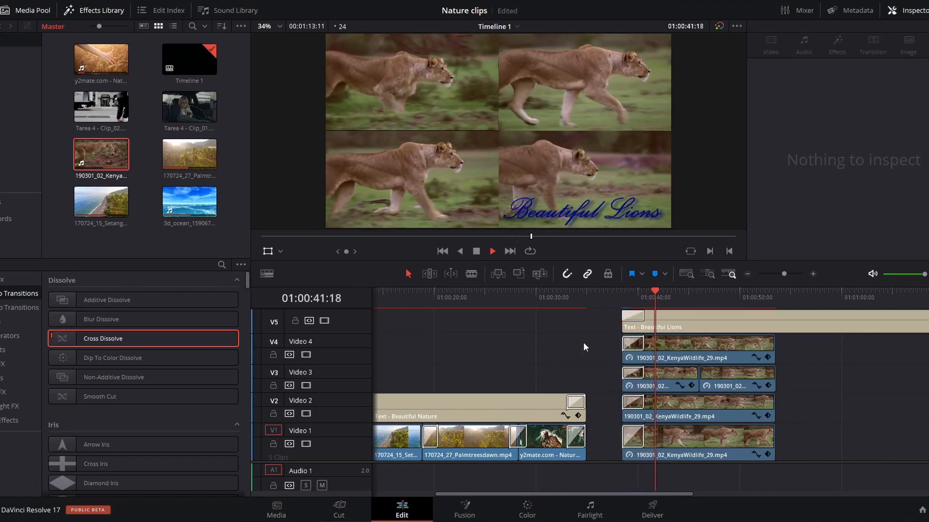
{"action": "key", "text": "space"}
{"action": "left_click", "coordinate": [634, 317]}
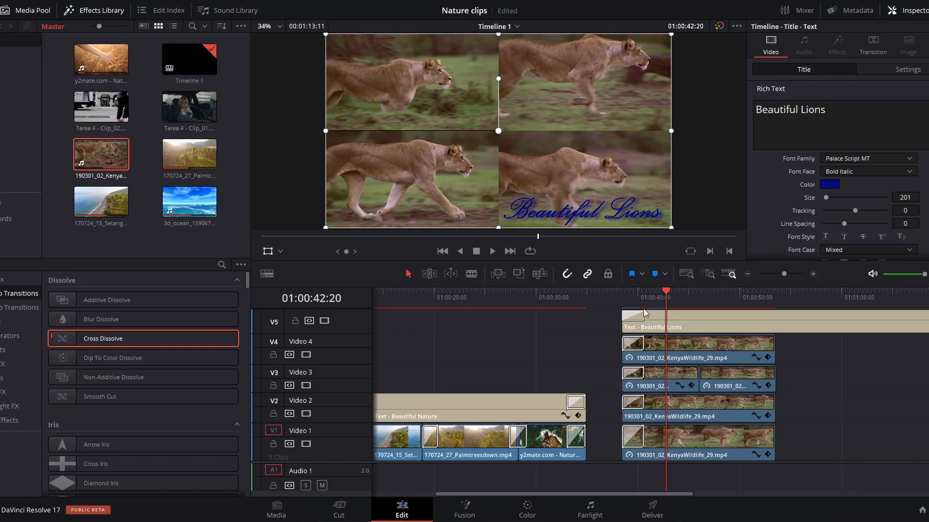
{"action": "left_click", "coordinate": [621, 293]}
{"action": "key", "text": "space"}
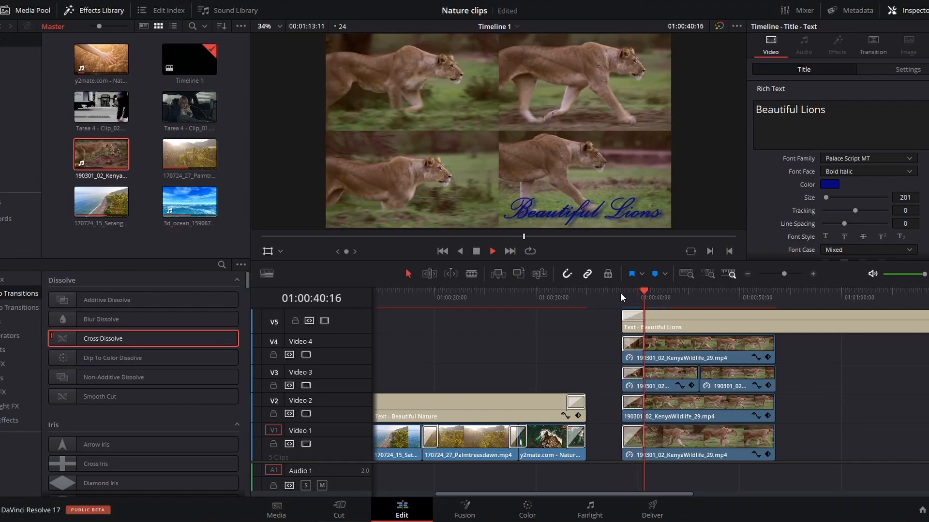
{"action": "key", "text": "space"}
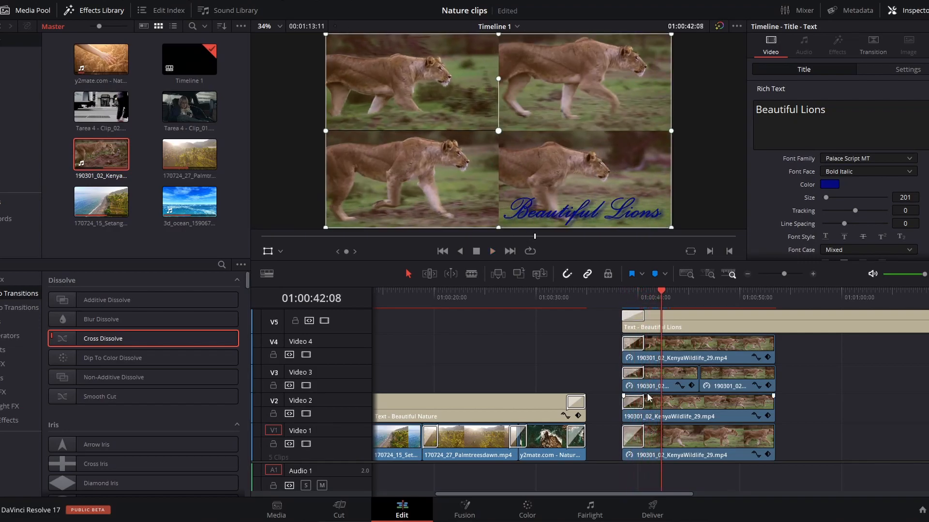
- Shorten the Beautiful Lions title on Video 5 so it ends together with the lioness clips
{"action": "left_click_drag", "start_coordinate": [591, 494], "coordinate": [659, 490]}
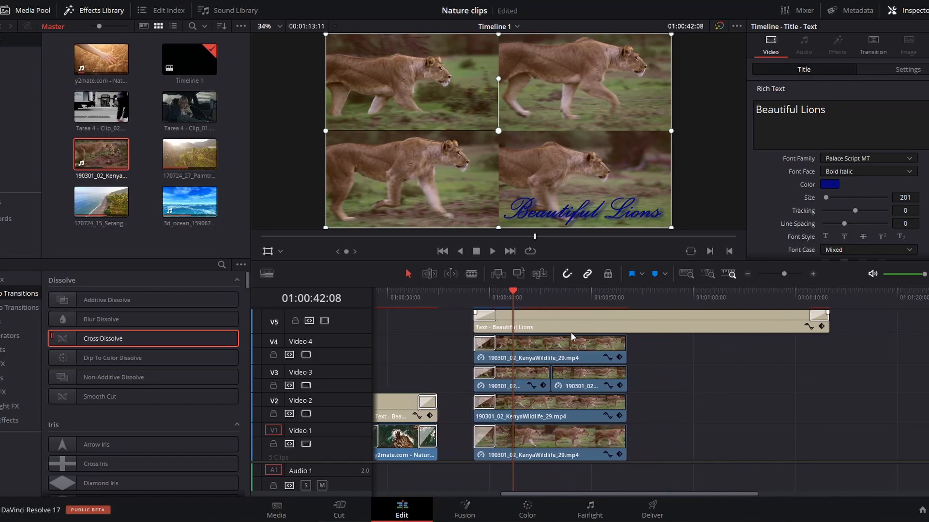
{"action": "left_click", "coordinate": [589, 329]}
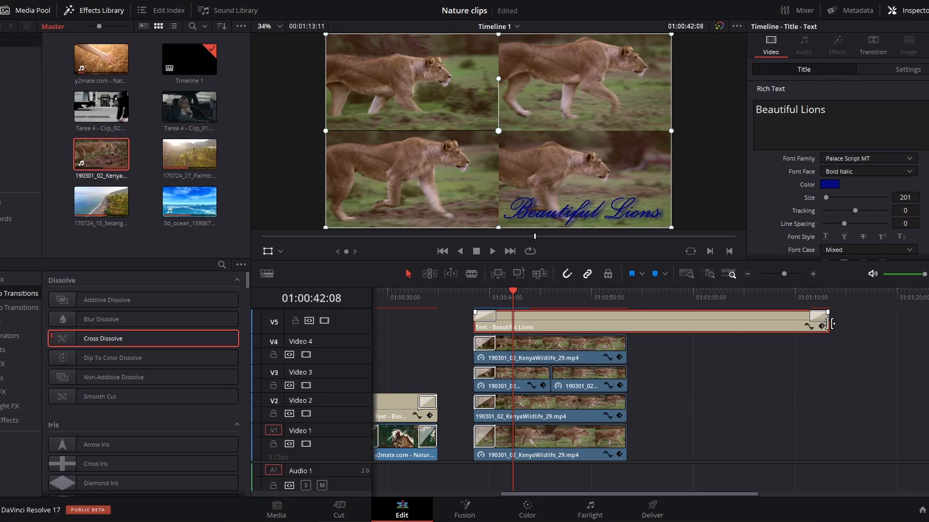
{"action": "left_click_drag", "start_coordinate": [832, 324], "coordinate": [627, 332]}
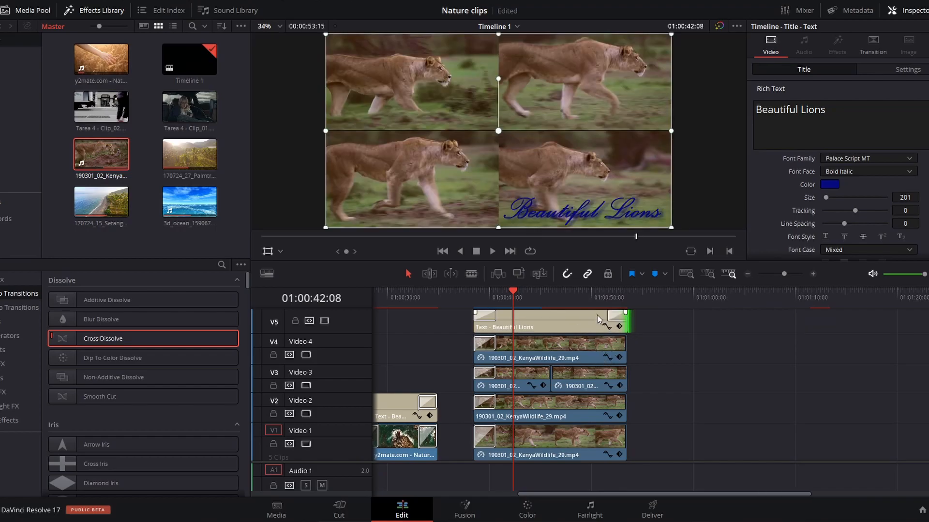
- Add Cross Dissolves of about 1.9 seconds at the ends of the lioness clips on Video 4, 3, 2 and 1
{"action": "left_click_drag", "start_coordinate": [172, 338], "coordinate": [617, 342]}
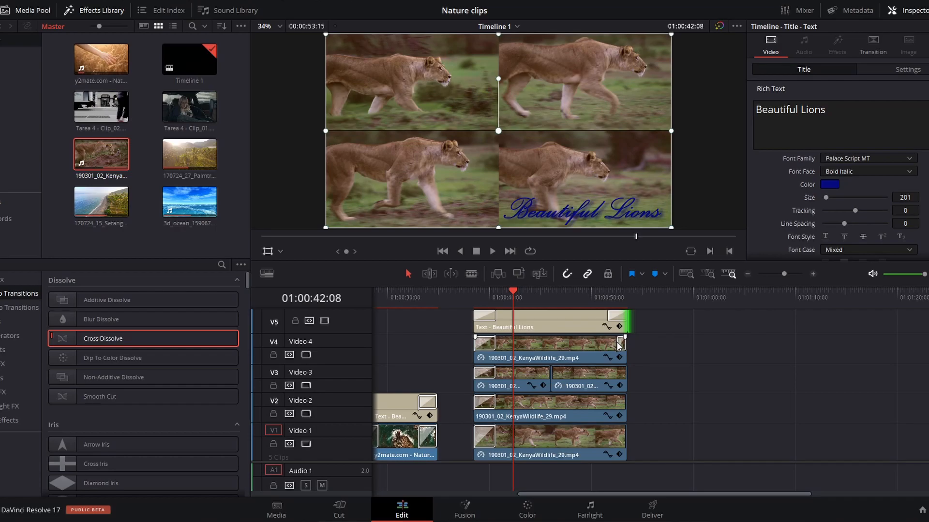
{"action": "left_click", "coordinate": [618, 343]}
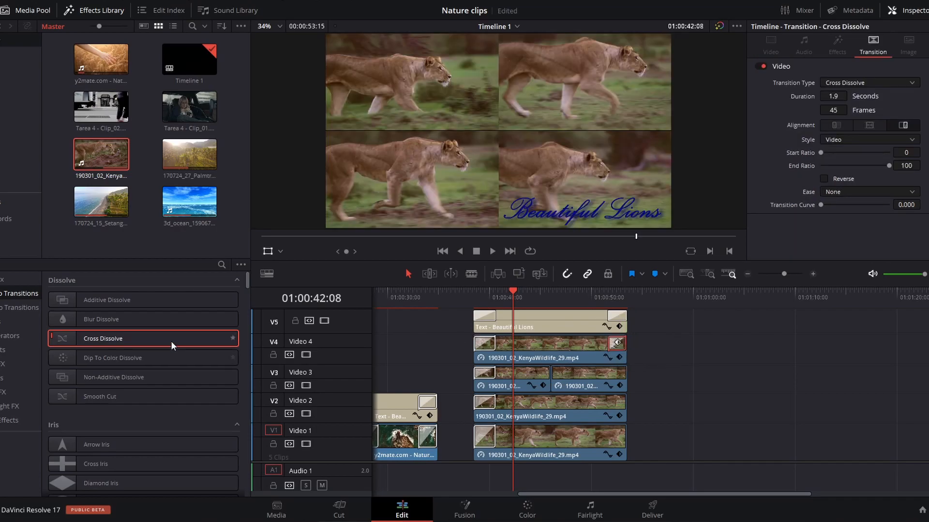
{"action": "left_click_drag", "start_coordinate": [172, 345], "coordinate": [616, 375]}
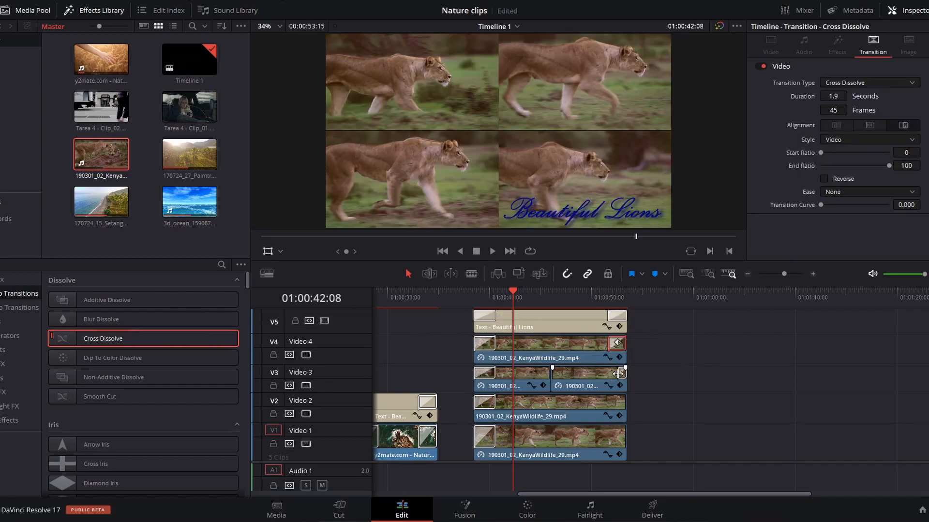
{"action": "left_click", "coordinate": [618, 372]}
{"action": "left_click_drag", "start_coordinate": [106, 344], "coordinate": [617, 401]}
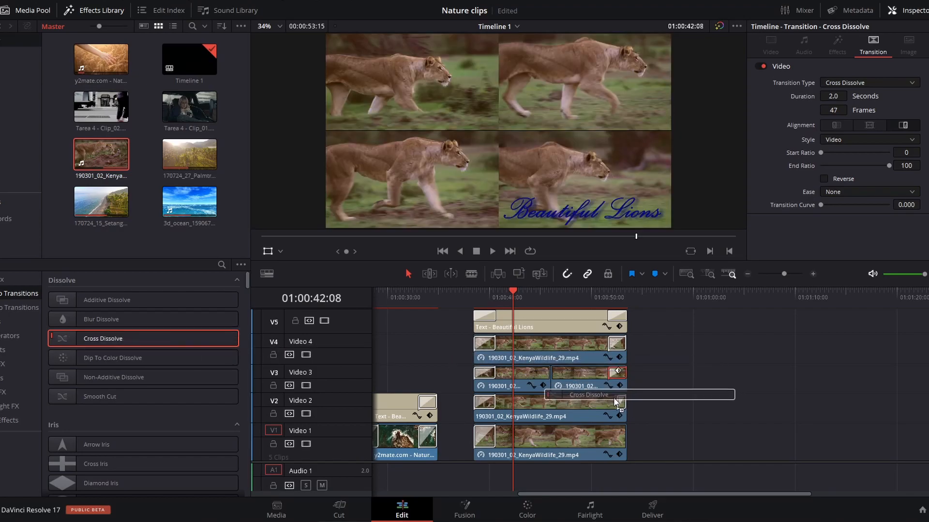
{"action": "left_click", "coordinate": [615, 402]}
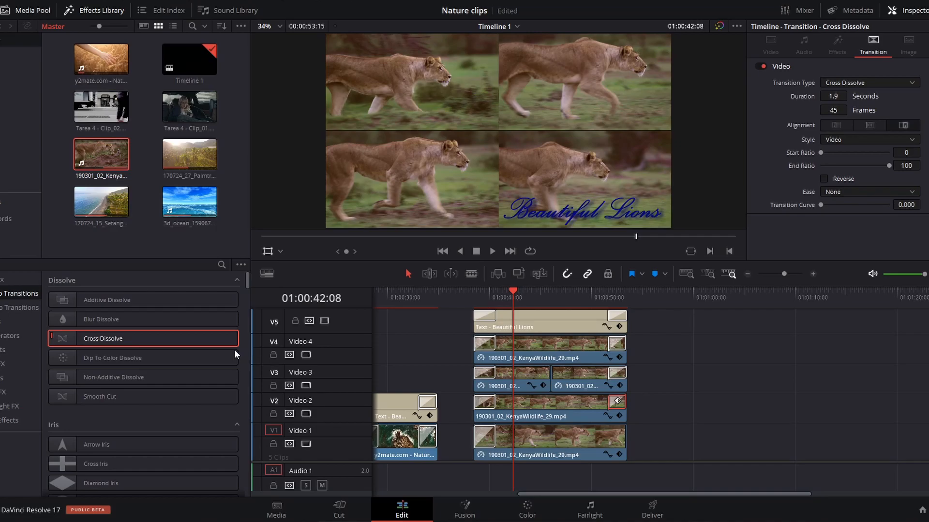
{"action": "left_click_drag", "start_coordinate": [234, 346], "coordinate": [612, 432]}
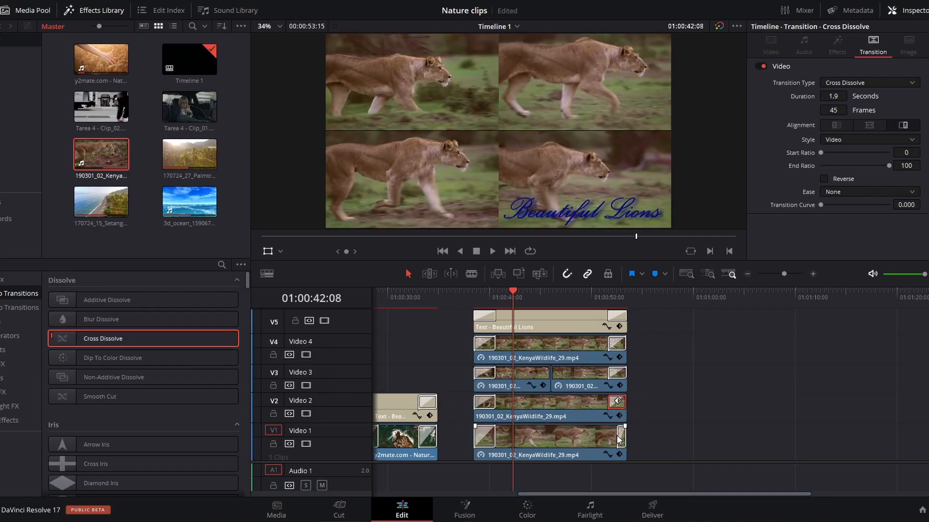
{"action": "left_click", "coordinate": [617, 438]}
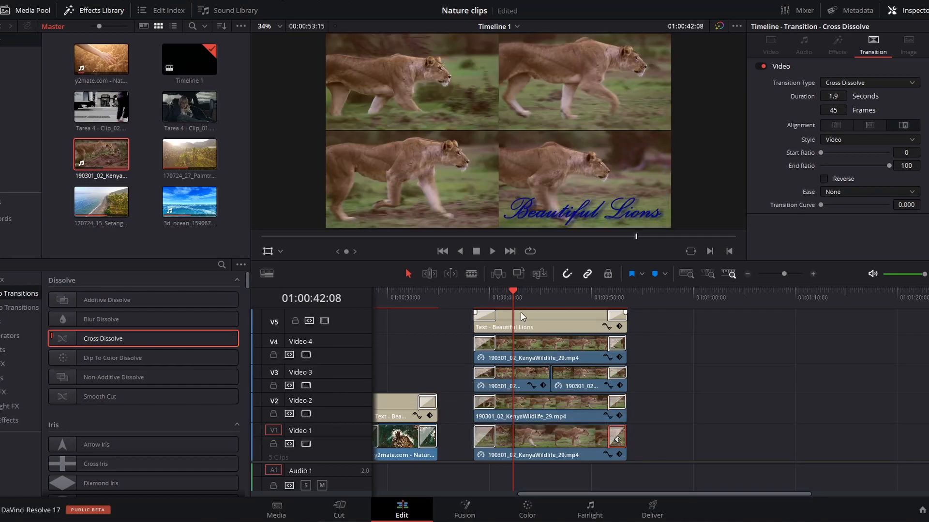
- Review the titled split-screen section and compare it with the Beautiful Nature section at the timeline's start
{"action": "left_click_drag", "start_coordinate": [519, 296], "coordinate": [559, 298]}
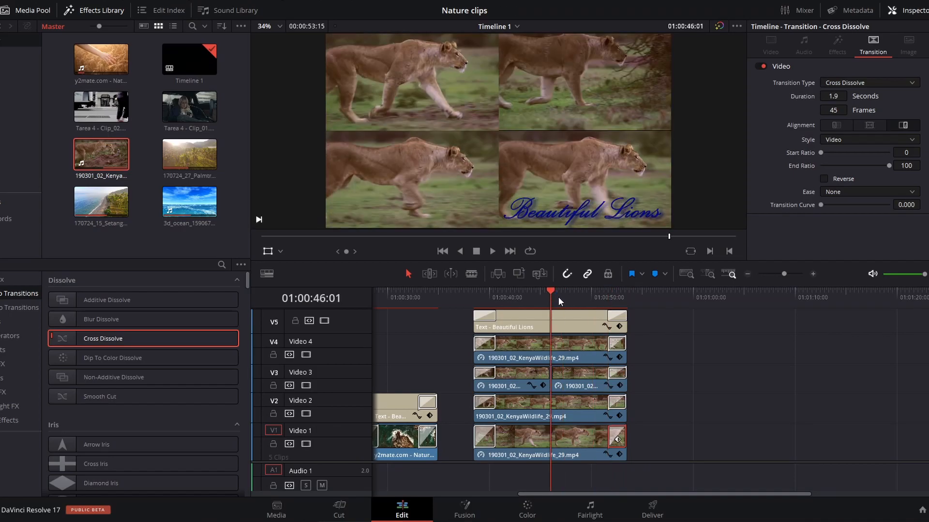
{"action": "left_click_drag", "start_coordinate": [629, 494], "coordinate": [463, 478]}
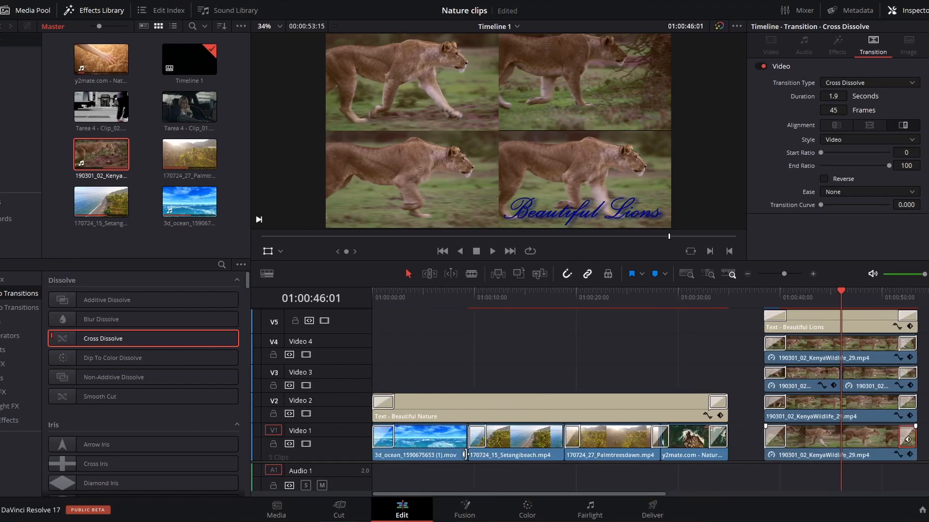
{"action": "left_click", "coordinate": [428, 296]}
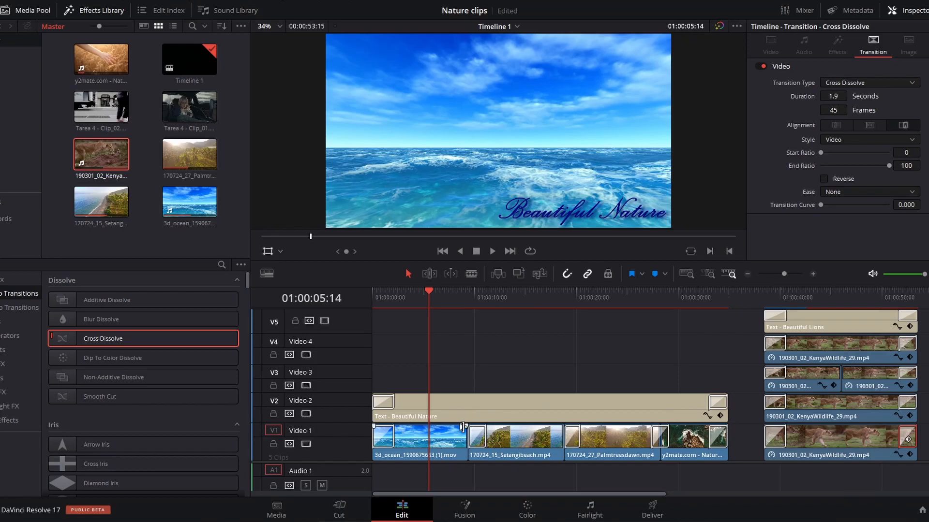
{"action": "left_click", "coordinate": [803, 298]}
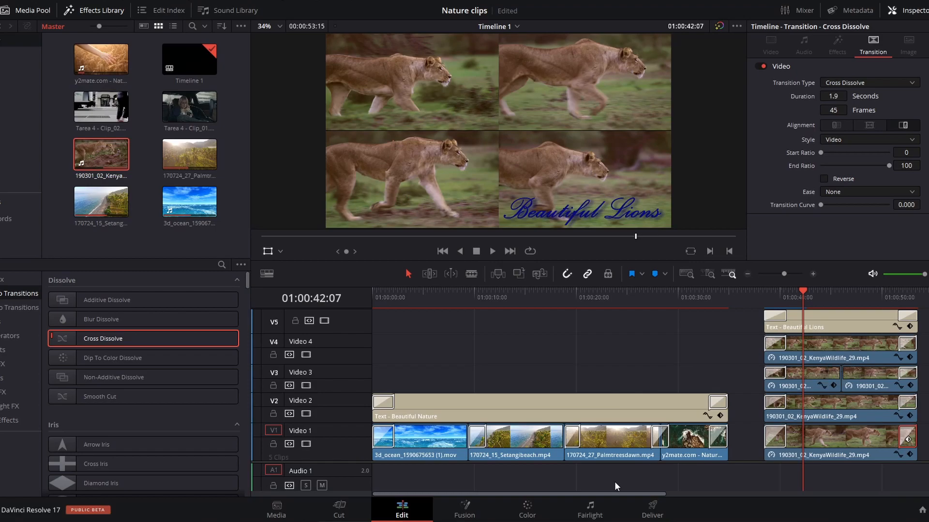
{"action": "left_click_drag", "start_coordinate": [609, 493], "coordinate": [751, 492]}
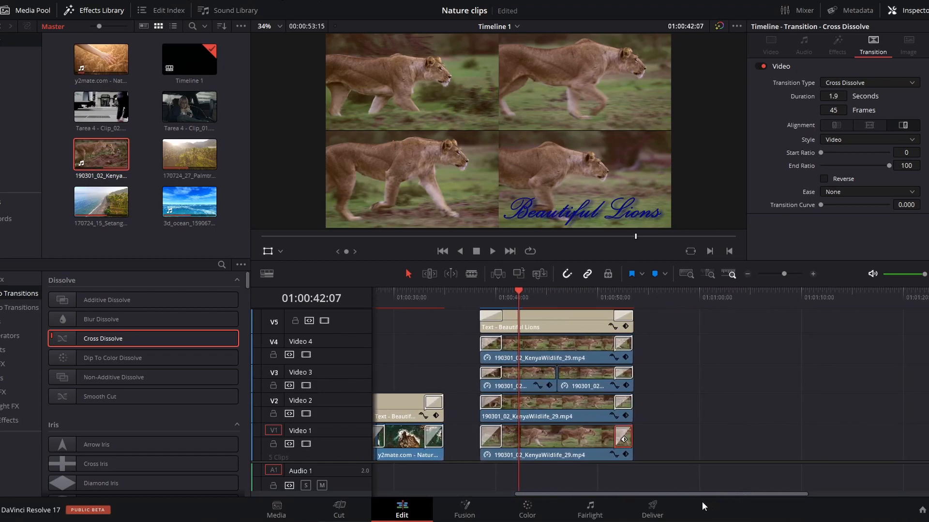
{"action": "left_click_drag", "start_coordinate": [696, 492], "coordinate": [709, 492]}
{"action": "left_click", "coordinate": [561, 296]}
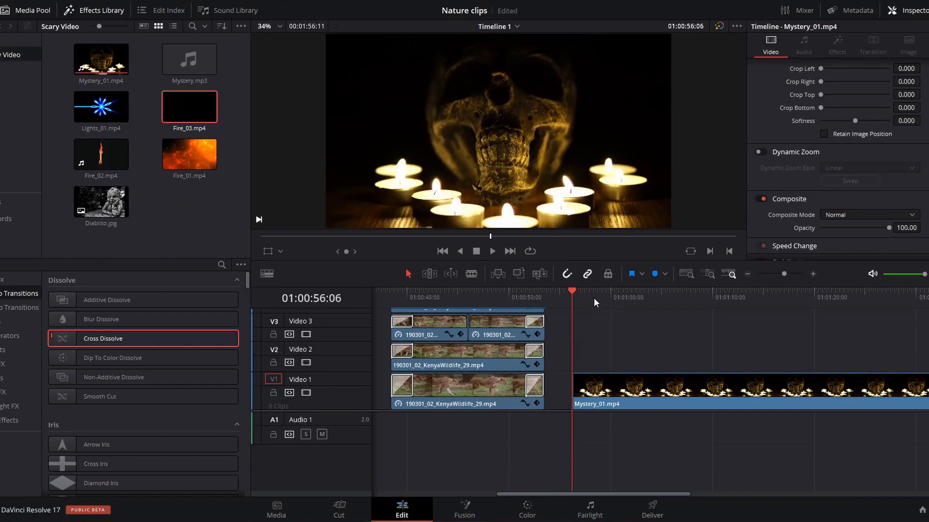
- Place Fire_01.mp4 from the Scary Video bin on Video 2 above Mystery_01.mp4, aligned with that clip's start
{"action": "left_click", "coordinate": [599, 299]}
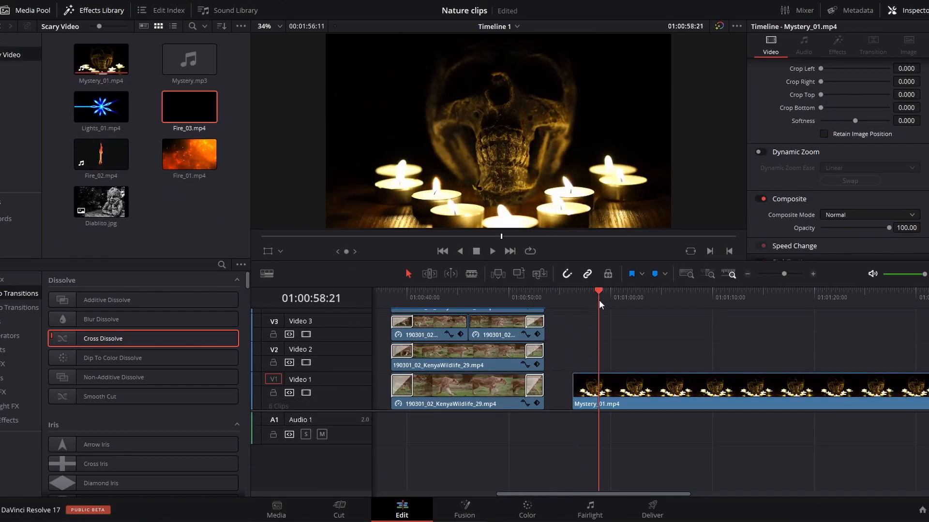
{"action": "left_click", "coordinate": [622, 395]}
{"action": "left_click_drag", "start_coordinate": [592, 494], "coordinate": [592, 462]}
{"action": "left_click_drag", "start_coordinate": [749, 298], "coordinate": [585, 304]}
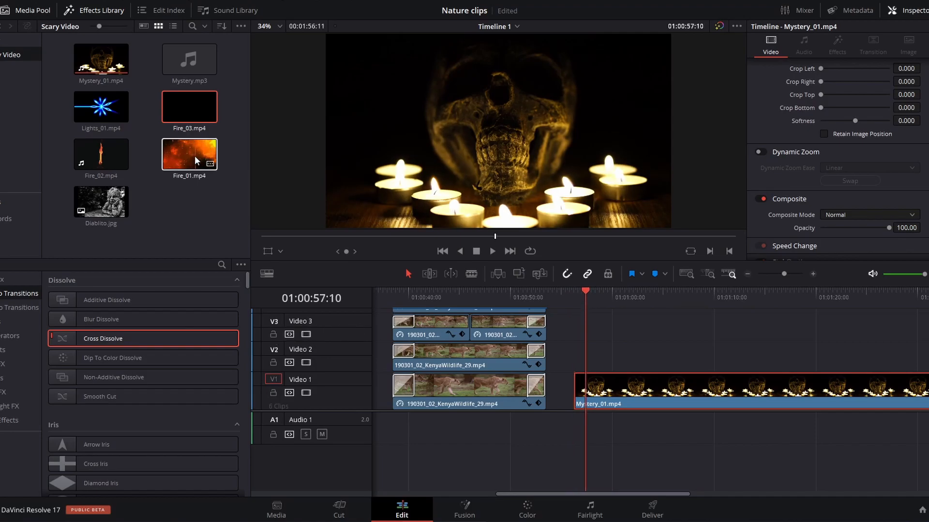
{"action": "left_click_drag", "start_coordinate": [196, 161], "coordinate": [582, 363]}
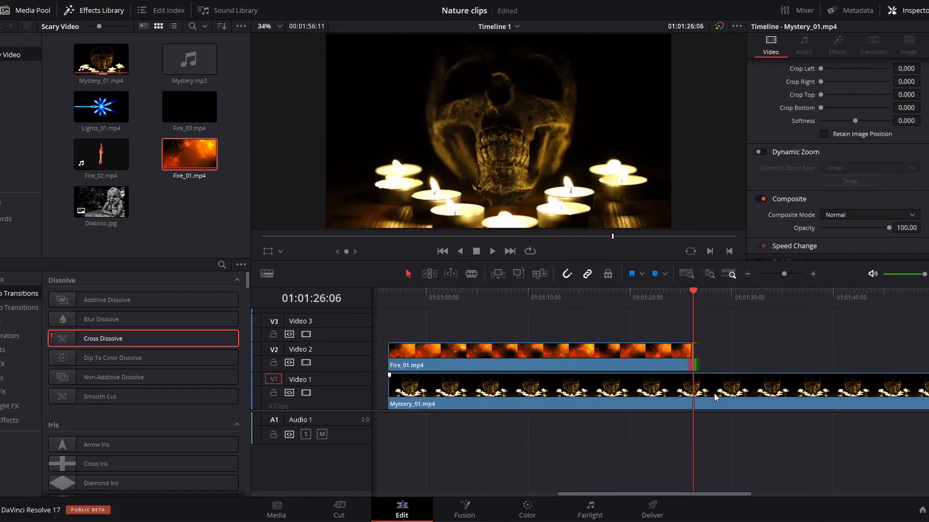
- Split Mystery_01.mp4 on Video 1 where Fire_01.mp4 ends and delete the remaining part
{"action": "left_click", "coordinate": [714, 393]}
{"action": "key", "text": "ctrl+b"}
{"action": "left_click", "coordinate": [713, 393]}
{"action": "key", "text": "Delete"}
- Set the composite mode of Fire_01.mp4 on Video 2 to Softlight so it blends over the skull clip
{"action": "left_click_drag", "start_coordinate": [481, 293], "coordinate": [460, 294]}
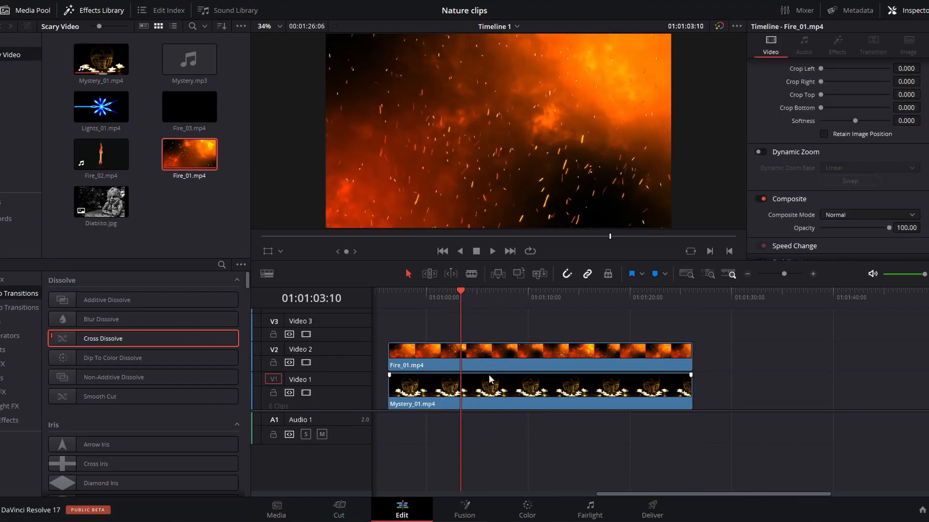
{"action": "left_click", "coordinate": [412, 294]}
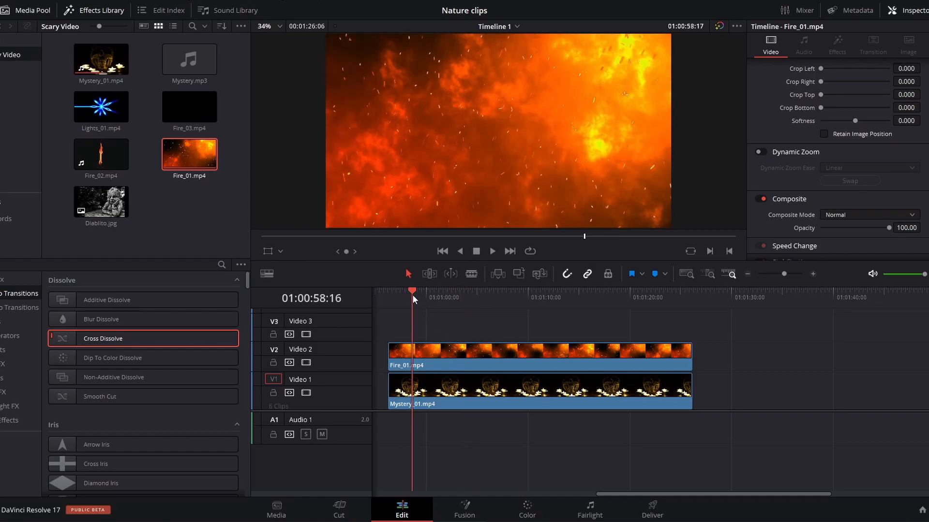
{"action": "double_click", "coordinate": [450, 352]}
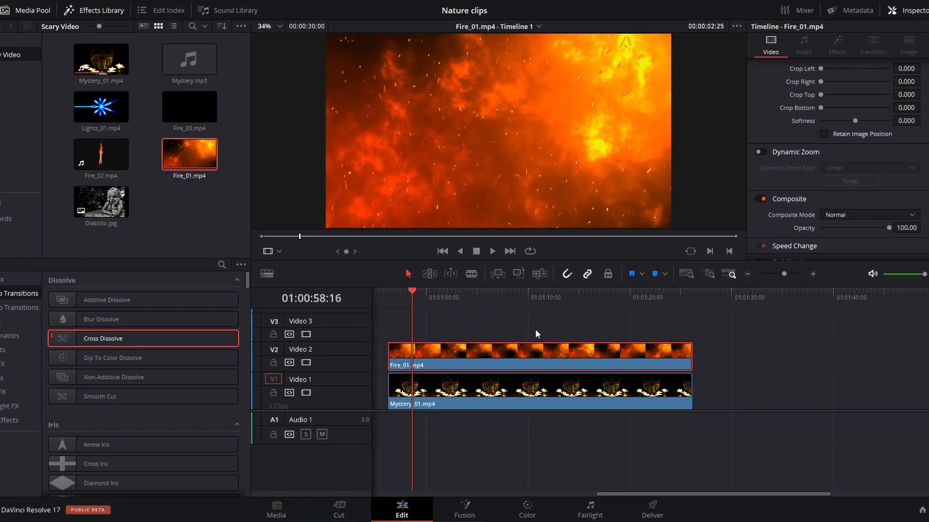
{"action": "scroll", "coordinate": [838, 162], "scroll_direction": "up", "scroll_amount": 5}
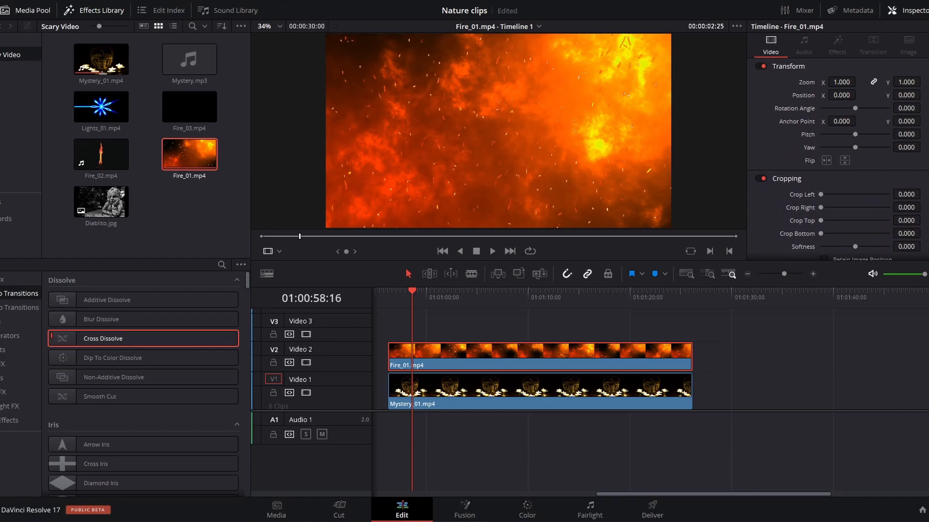
{"action": "scroll", "coordinate": [838, 159], "scroll_direction": "down", "scroll_amount": 8}
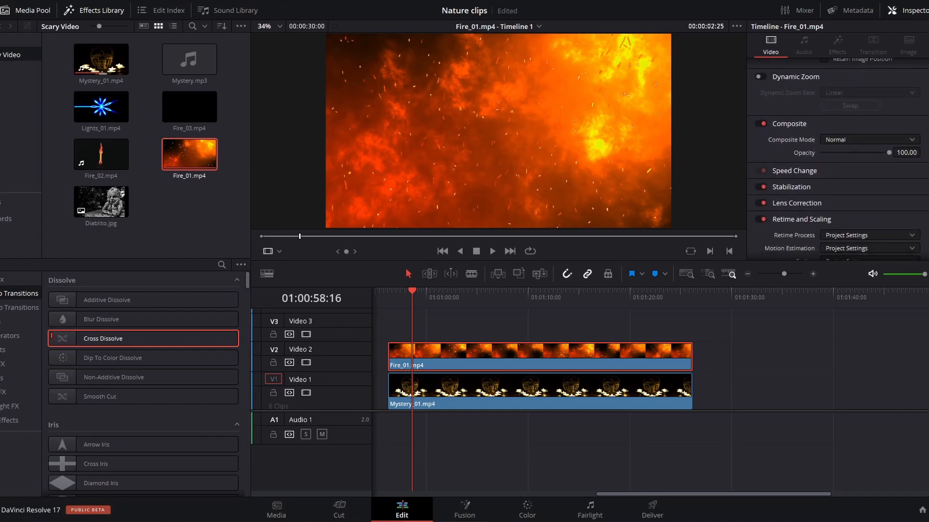
{"action": "scroll", "coordinate": [838, 160], "scroll_direction": "down", "scroll_amount": 1}
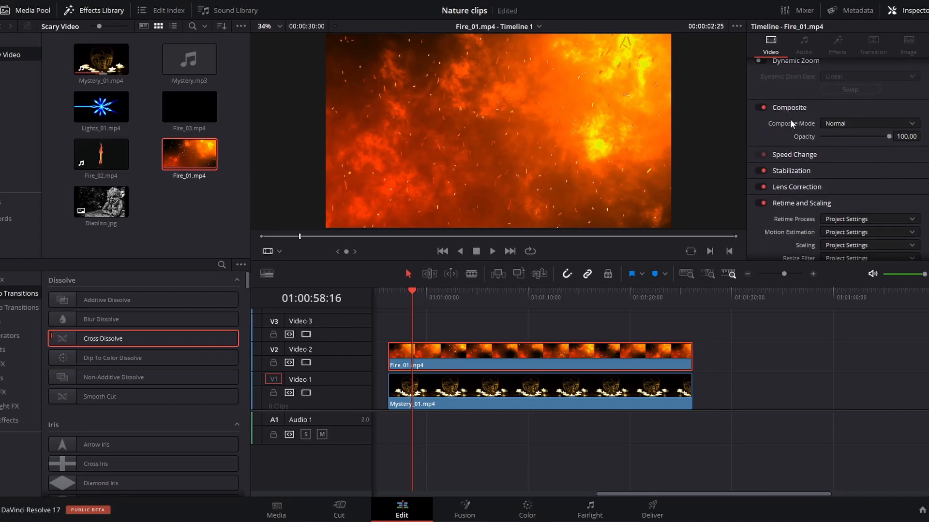
{"action": "left_click", "coordinate": [834, 124]}
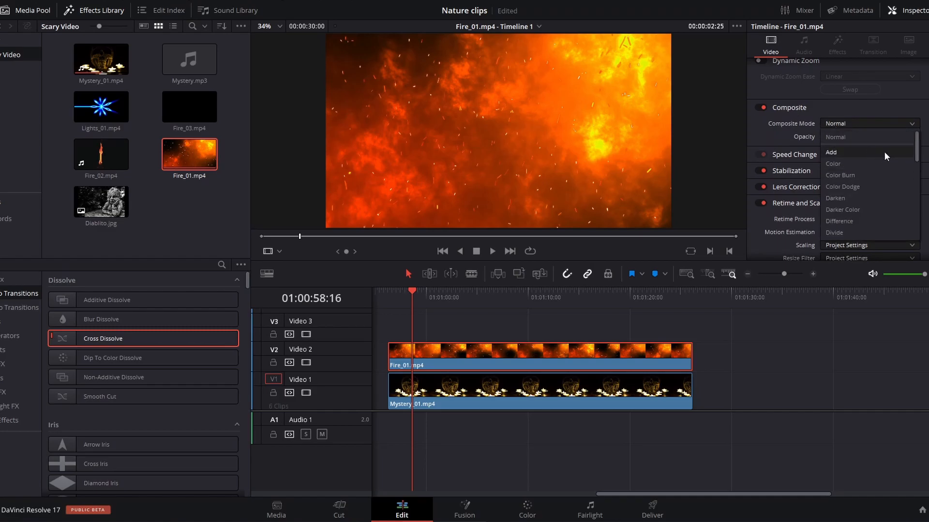
{"action": "left_click_drag", "start_coordinate": [862, 138], "coordinate": [898, 142]}
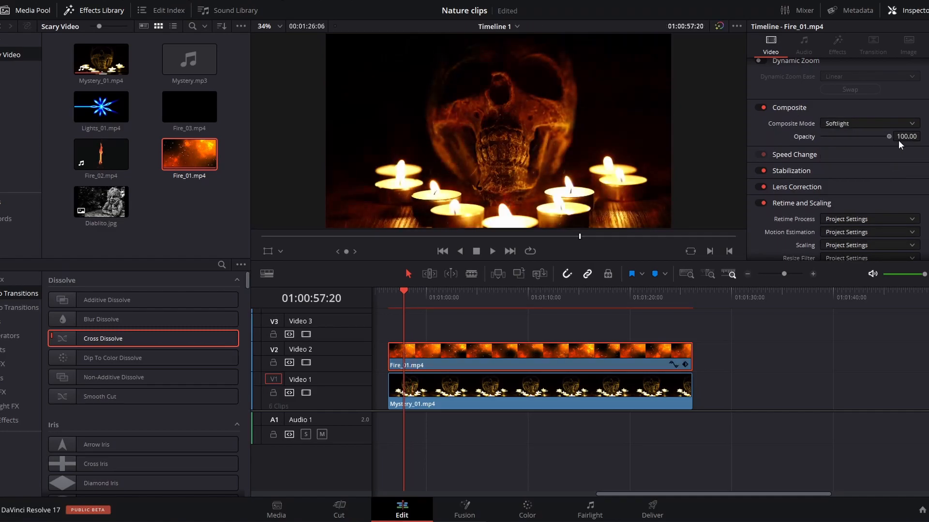
- Review the blended skull and fire section, comparing the picture with Video 2 disabled and enabled
{"action": "left_click_drag", "start_coordinate": [445, 301], "coordinate": [532, 303]}
{"action": "left_click_drag", "start_coordinate": [471, 298], "coordinate": [390, 302]}
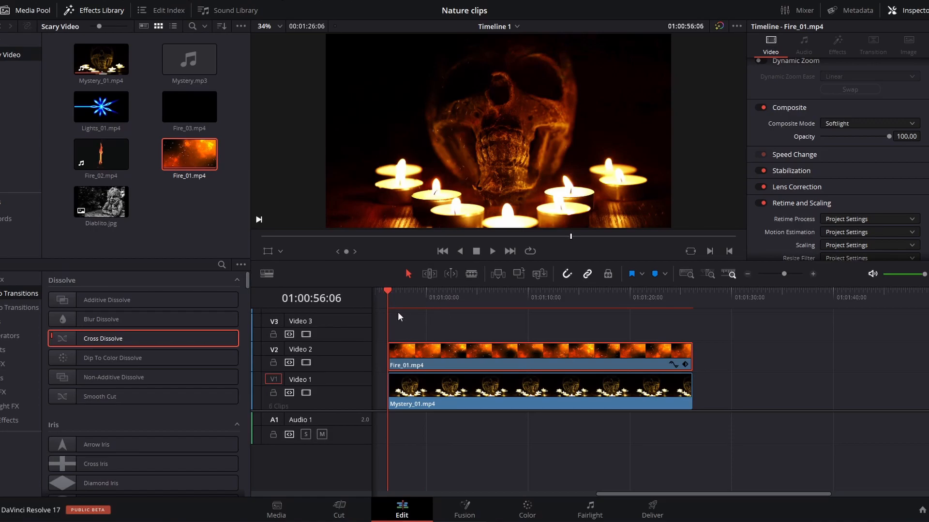
{"action": "left_click", "coordinate": [492, 251]}
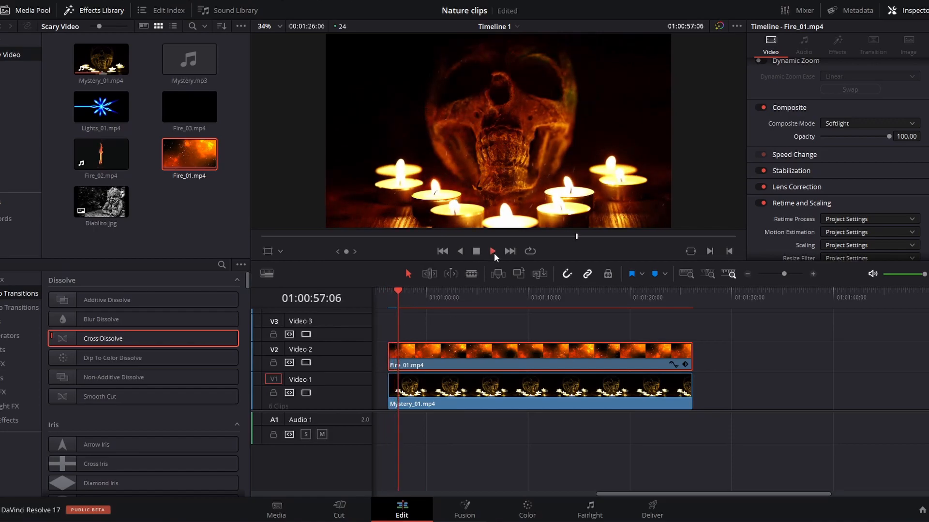
{"action": "left_click", "coordinate": [550, 294]}
{"action": "key", "text": "space"}
{"action": "mouse_move", "coordinate": [423, 344]}
{"action": "left_click_drag", "start_coordinate": [455, 300], "coordinate": [417, 300]}
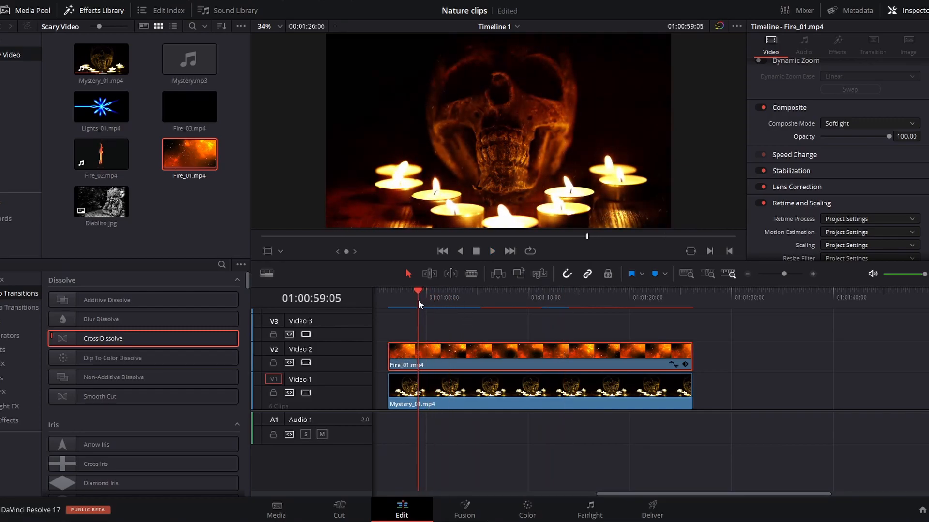
{"action": "left_click", "coordinate": [304, 363]}
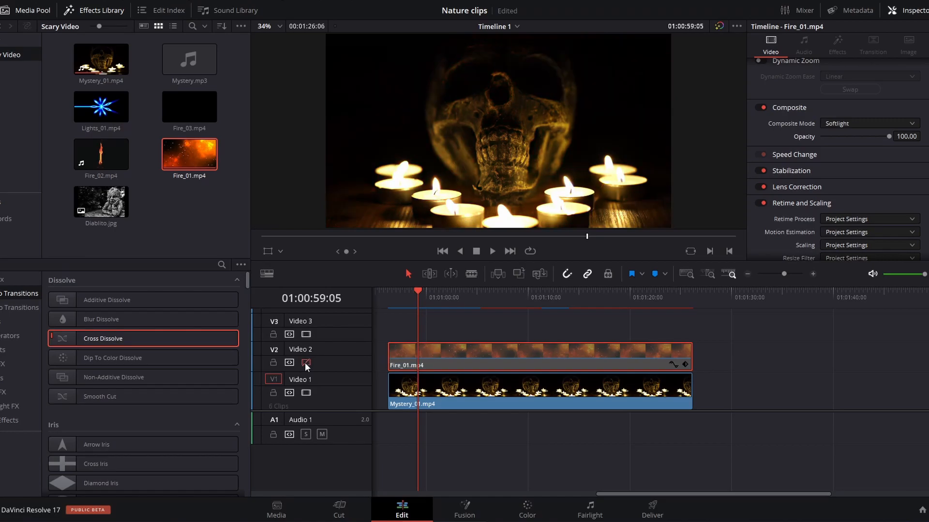
{"action": "left_click", "coordinate": [305, 362]}
{"action": "left_click", "coordinate": [305, 362]}
{"action": "left_click", "coordinate": [305, 362]}
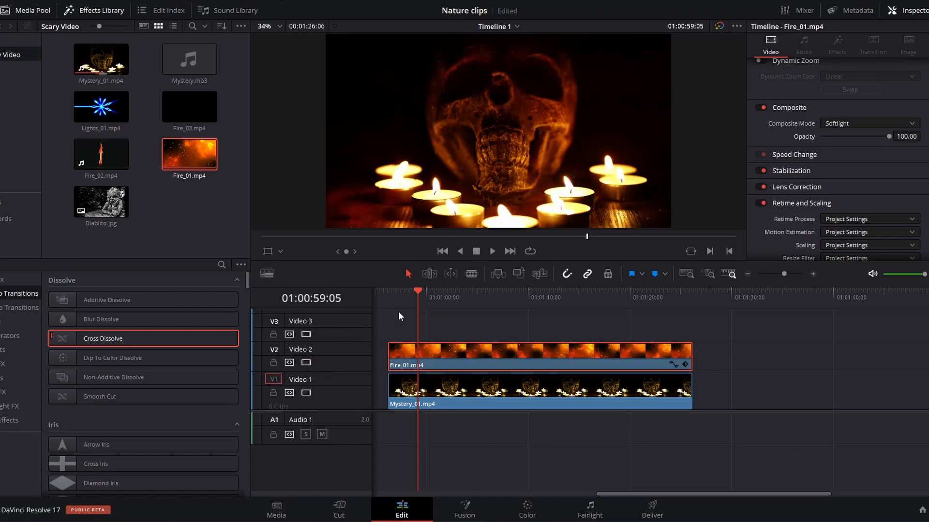
{"action": "left_click_drag", "start_coordinate": [416, 293], "coordinate": [407, 291]}
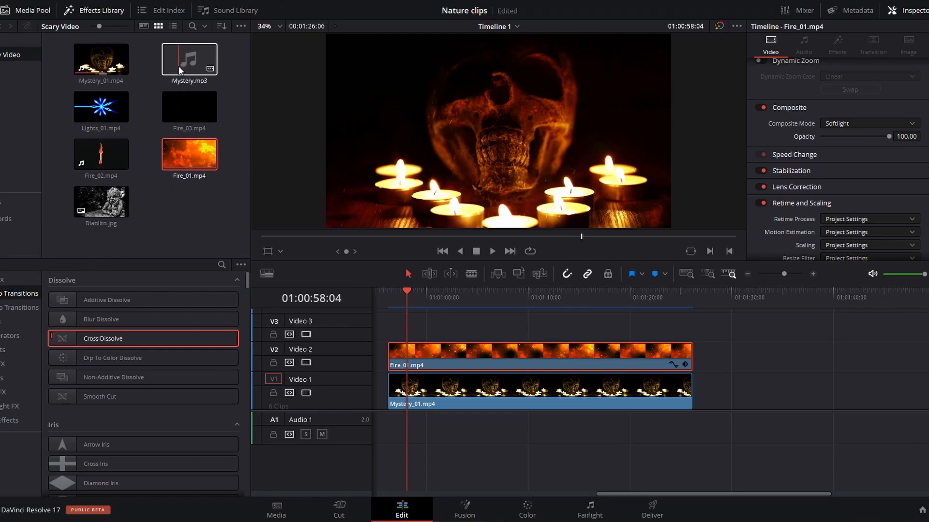
- Place Mystery.mp3 on Audio 1 under Mystery_01.mp4 and trim about 1.9 seconds off its beginning, keeping it aligned with the clip's start
{"action": "left_click_drag", "start_coordinate": [182, 66], "coordinate": [396, 426]}
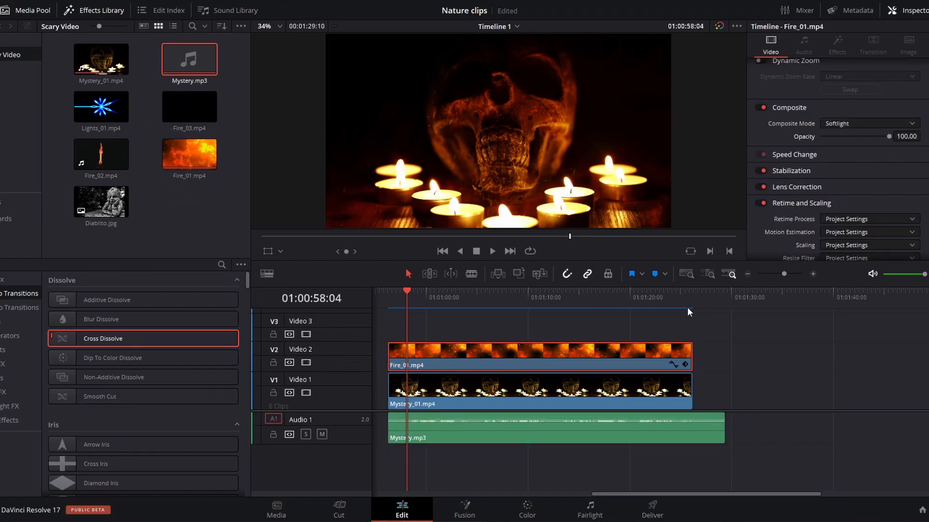
{"action": "left_click_drag", "start_coordinate": [783, 274], "coordinate": [785, 275]}
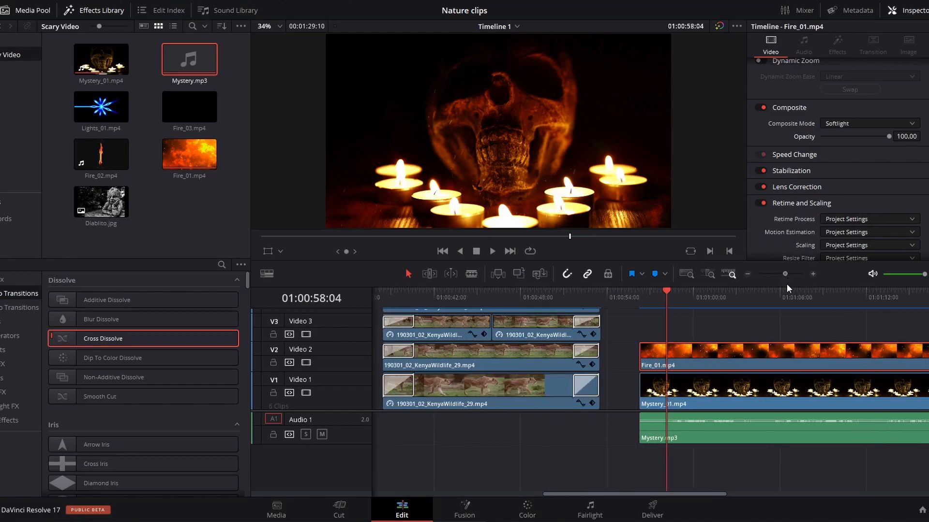
{"action": "left_click", "coordinate": [786, 274]}
{"action": "mouse_move", "coordinate": [697, 492]}
{"action": "left_mouse_down"}
{"action": "mouse_move", "coordinate": [690, 495]}
{"action": "mouse_move", "coordinate": [711, 498]}
{"action": "left_mouse_up"}
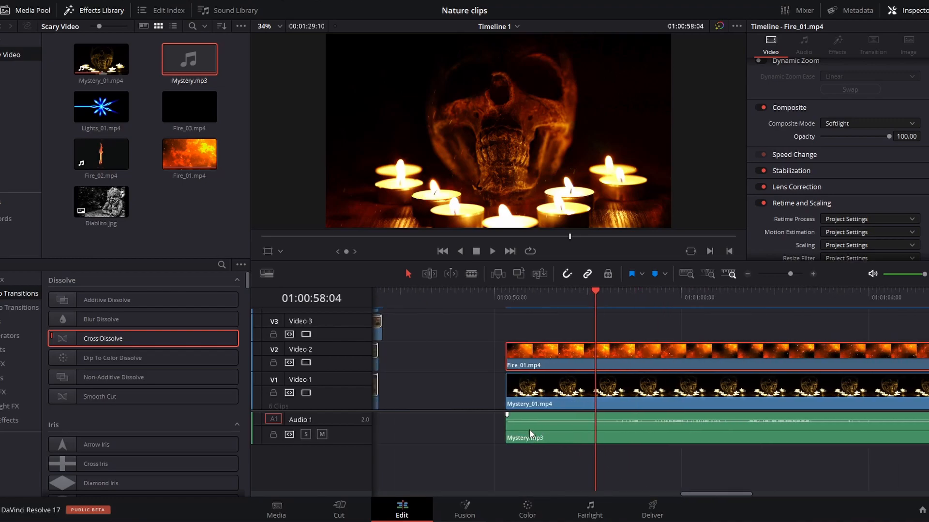
{"action": "left_click_drag", "start_coordinate": [506, 430], "coordinate": [533, 430]}
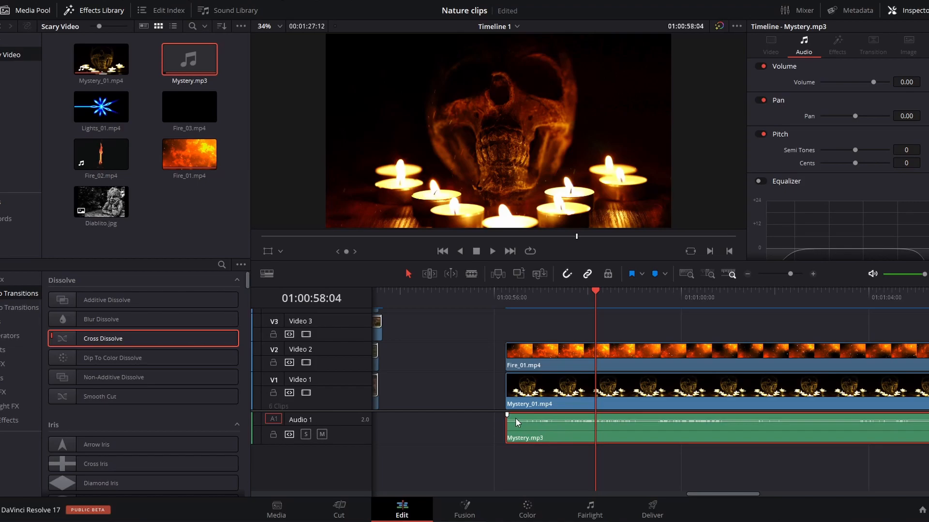
- Add a fade-in of about 1.2 seconds to Mystery.mp3 on Audio 1 and play the section's opening
{"action": "mouse_move", "coordinate": [712, 494]}
{"action": "left_mouse_down"}
{"action": "mouse_move", "coordinate": [867, 477]}
{"action": "mouse_move", "coordinate": [666, 477]}
{"action": "mouse_move", "coordinate": [710, 478]}
{"action": "left_mouse_up"}
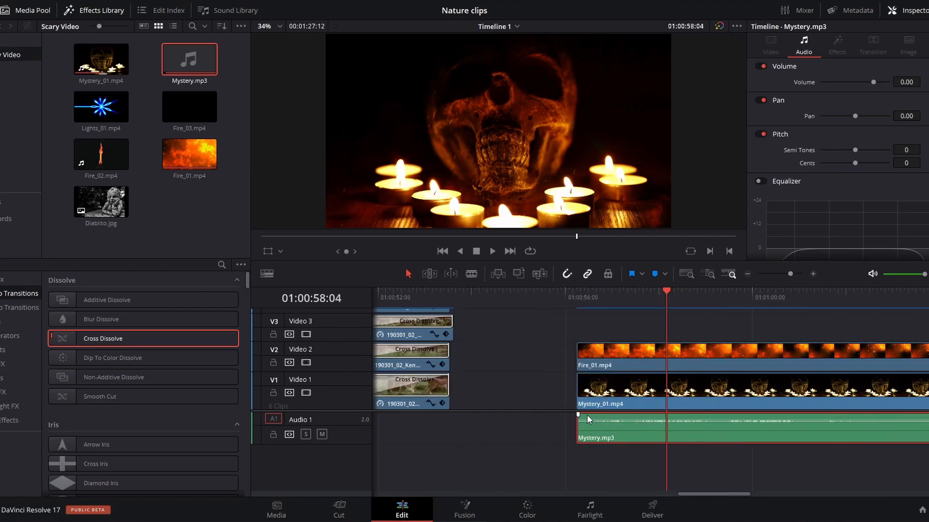
{"action": "left_click_drag", "start_coordinate": [578, 414], "coordinate": [635, 415]}
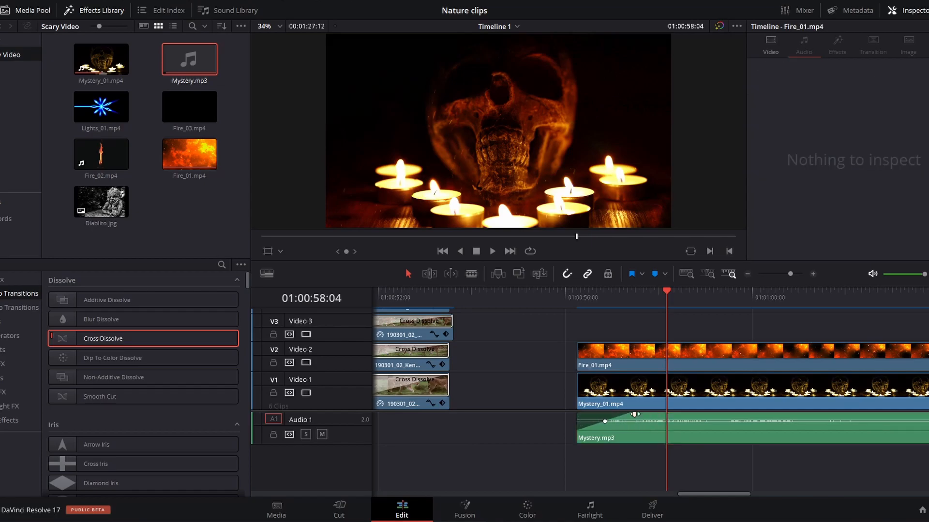
{"action": "left_click", "coordinate": [578, 297]}
{"action": "key", "text": "space"}
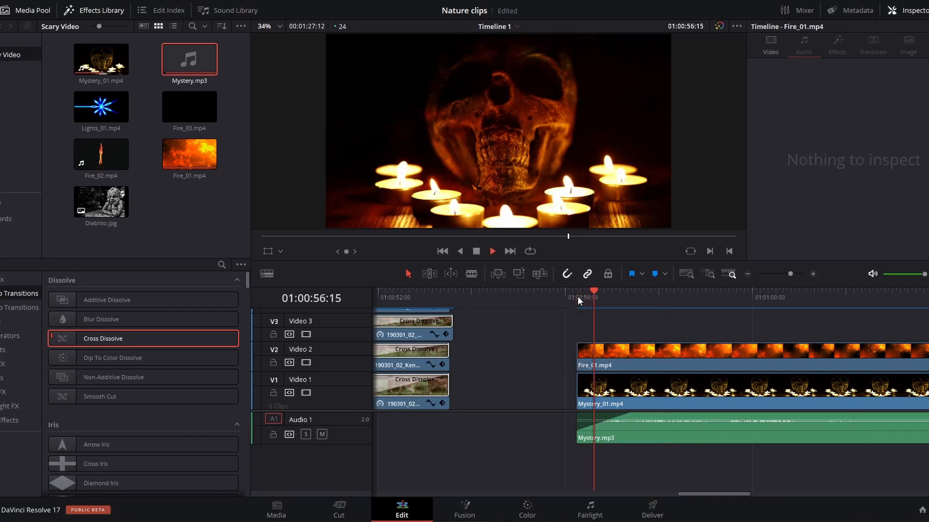
{"action": "mouse_move", "coordinate": [669, 436]}
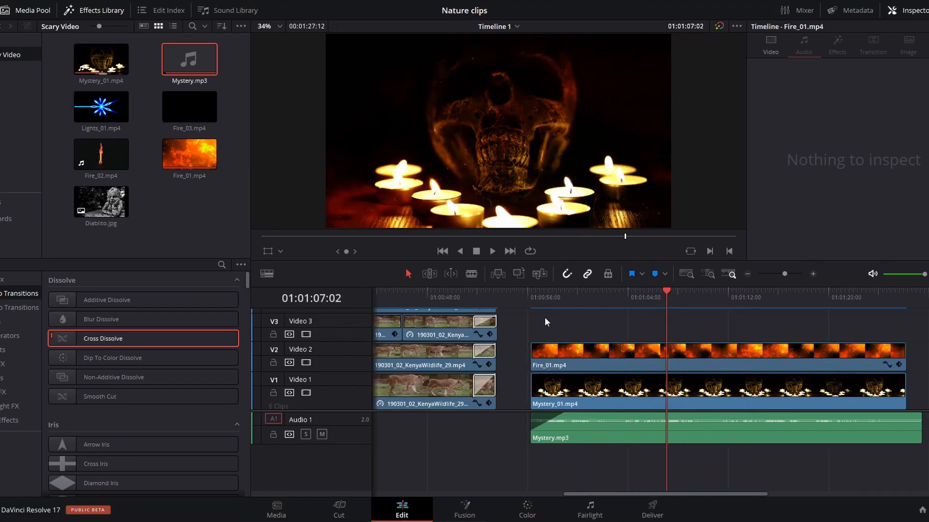
- Return the playhead to the skull section's start and examine Fire_01.mp4's video properties and its Fusion node graph
{"action": "left_click", "coordinate": [536, 292]}
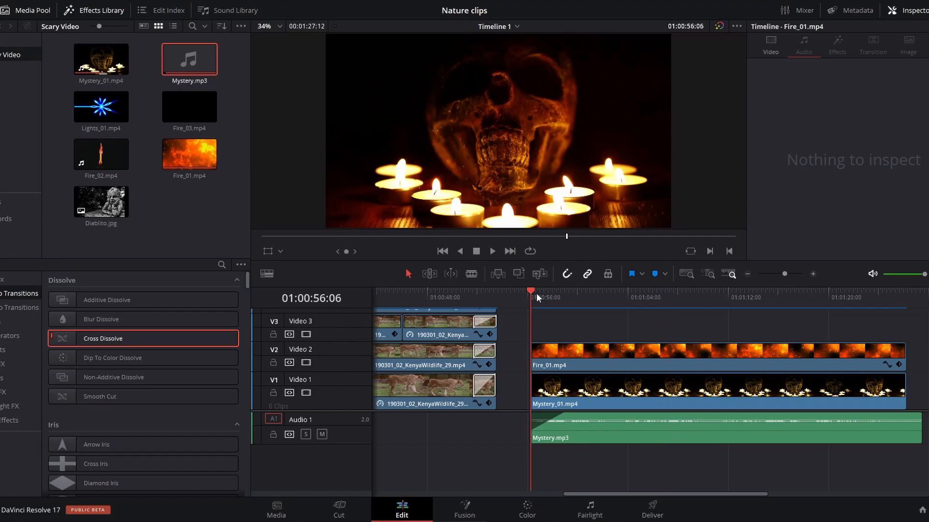
{"action": "left_click", "coordinate": [556, 362]}
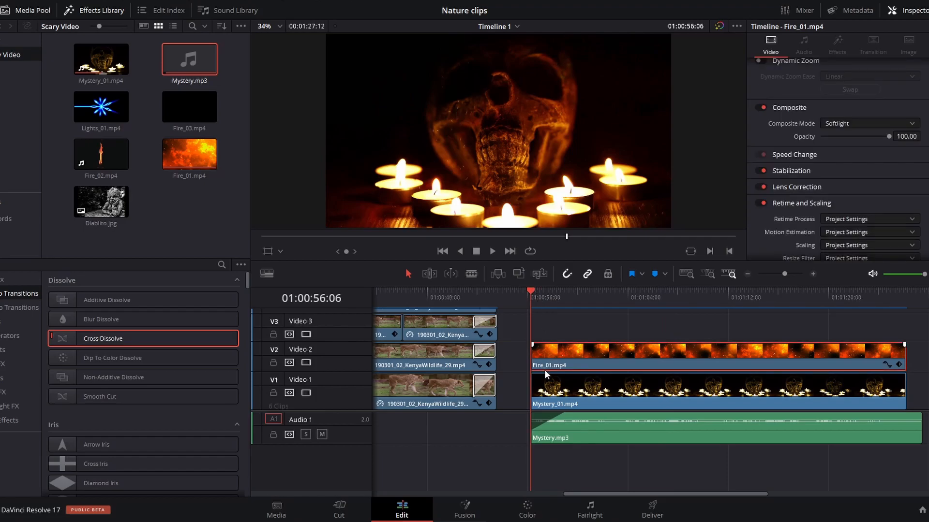
{"action": "scroll", "coordinate": [903, 246], "scroll_direction": "down", "scroll_amount": 1}
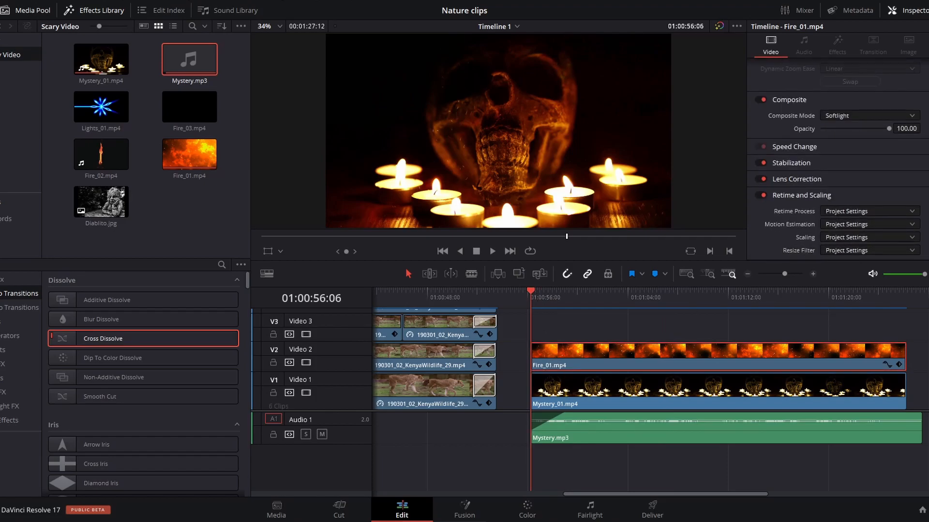
{"action": "scroll", "coordinate": [838, 160], "scroll_direction": "up", "scroll_amount": 6}
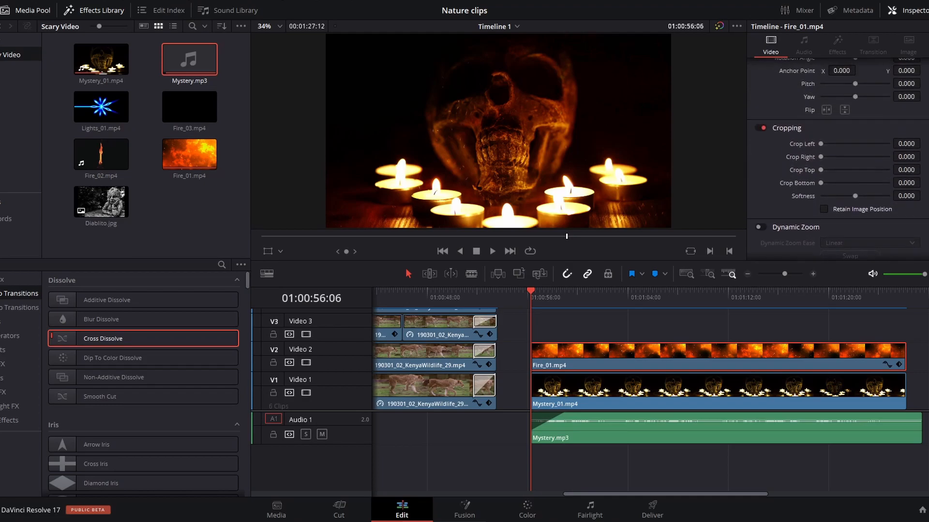
{"action": "scroll", "coordinate": [837, 159], "scroll_direction": "up", "scroll_amount": 6}
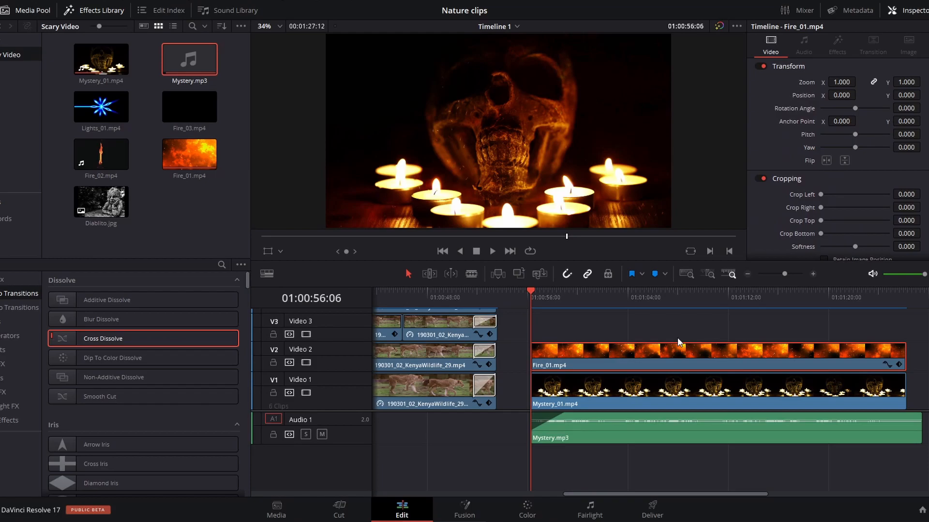
{"action": "left_click", "coordinate": [472, 504]}
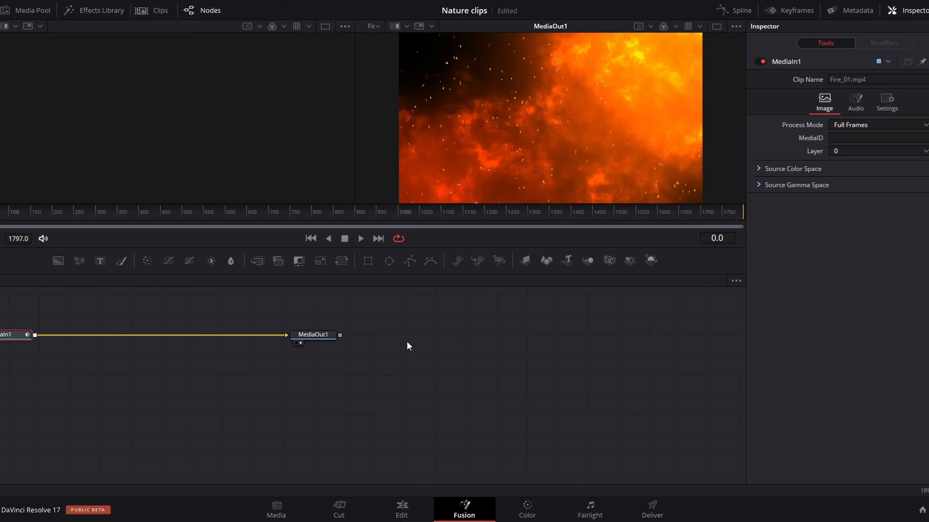
{"action": "left_click", "coordinate": [411, 506]}
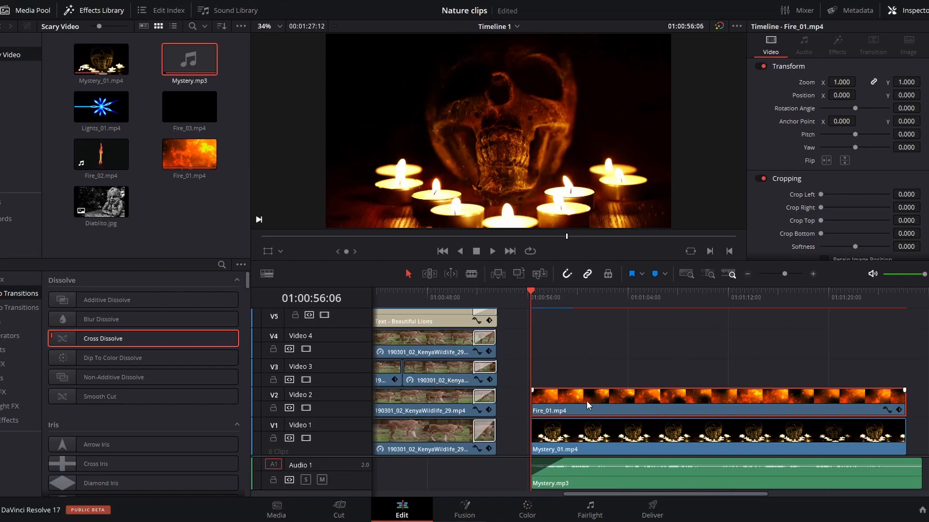
- Keyframe Position and Zoom at the start of Mystery_01.mp4 with Zoom 2.670, Position X 1275 and Position Y 799
{"action": "left_click", "coordinate": [565, 433]}
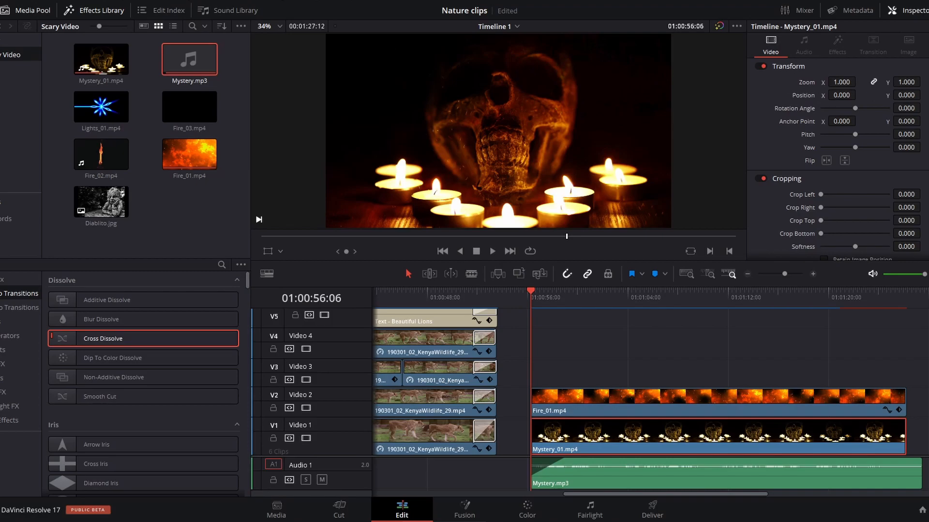
{"action": "scroll", "coordinate": [837, 160], "scroll_direction": "down", "scroll_amount": 1}
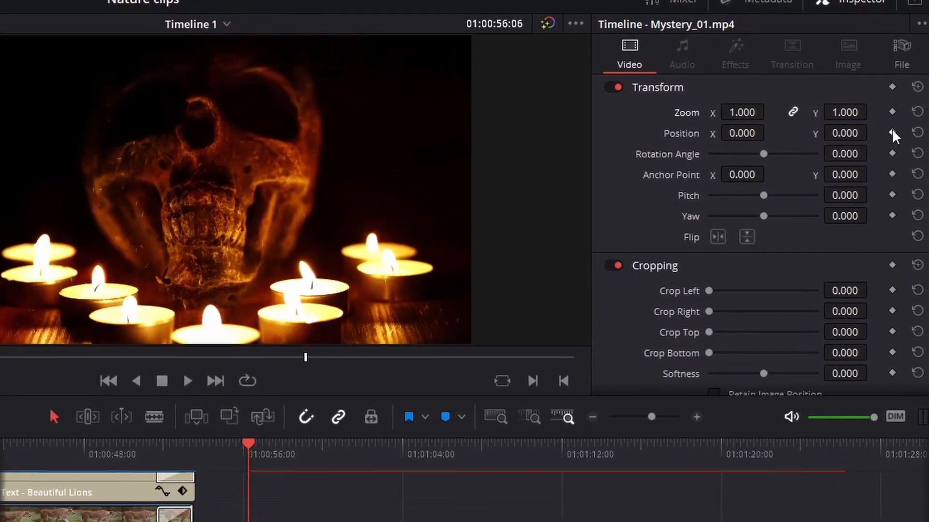
{"action": "left_click", "coordinate": [902, 125]}
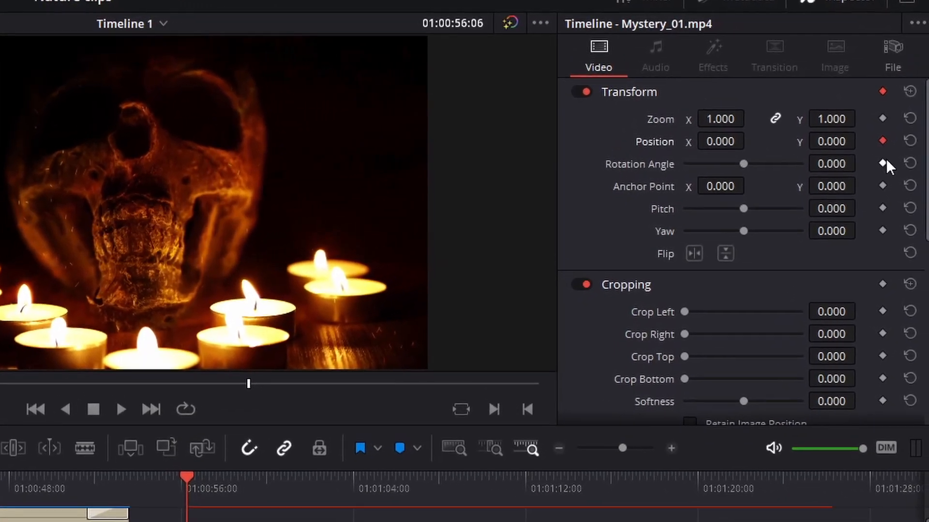
{"action": "left_click", "coordinate": [901, 106]}
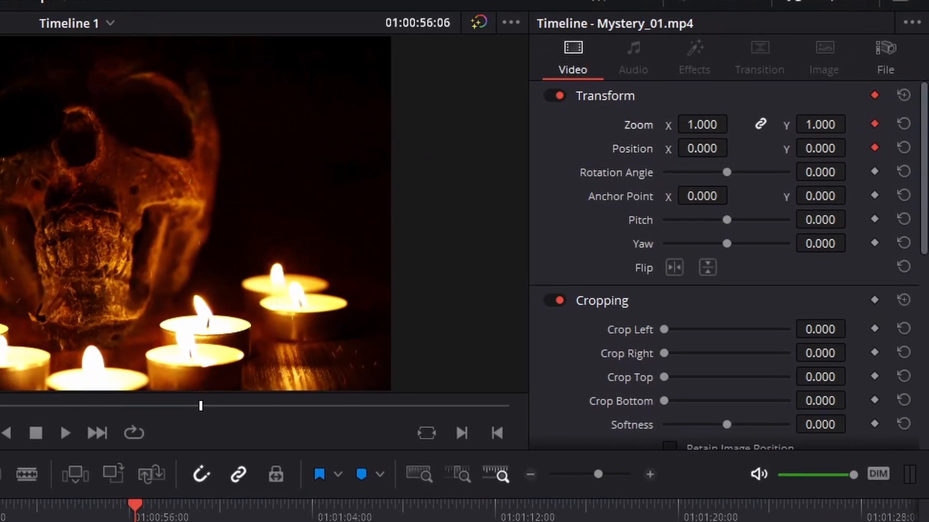
{"action": "left_click_drag", "start_coordinate": [706, 125], "coordinate": [709, 161]}
{"action": "left_click_drag", "start_coordinate": [814, 140], "coordinate": [723, 153]}
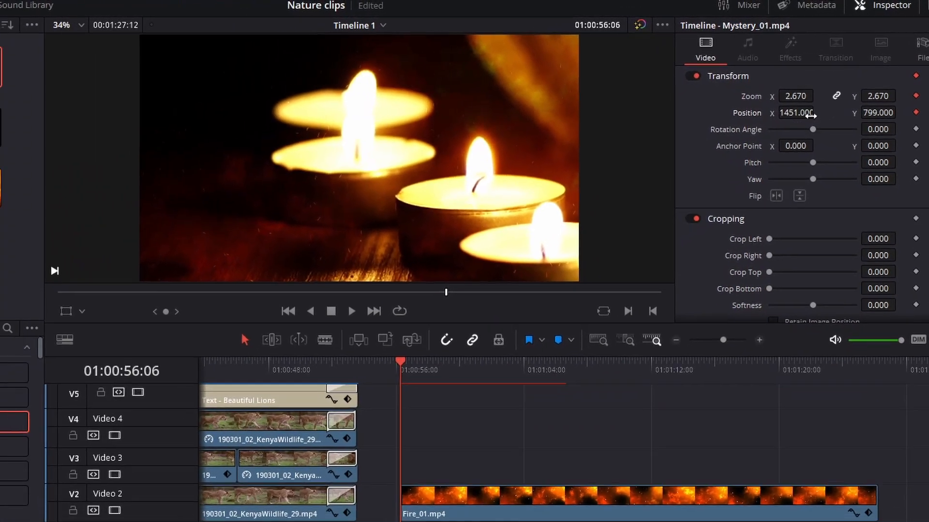
{"action": "left_click_drag", "start_coordinate": [811, 116], "coordinate": [856, 96]}
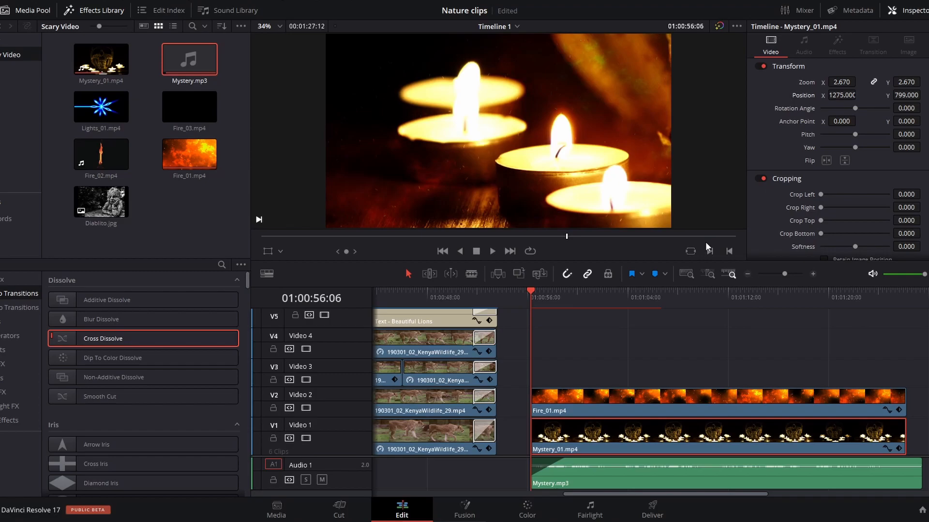
- Set Mystery_01.mp4's Zoom X and Y to 1.000 at 01:01:00:21 and save the project
{"action": "left_click_drag", "start_coordinate": [535, 289], "coordinate": [589, 294]}
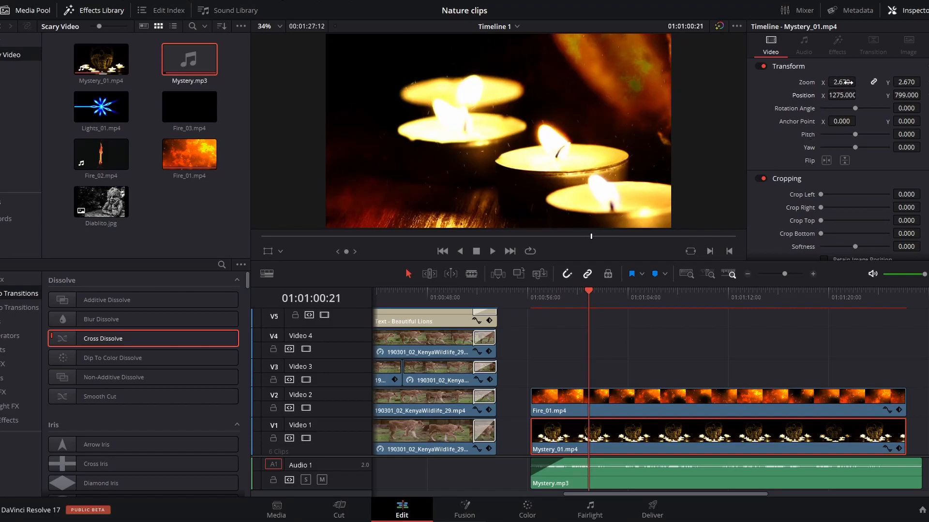
{"action": "left_click_drag", "start_coordinate": [851, 82], "coordinate": [848, 82]}
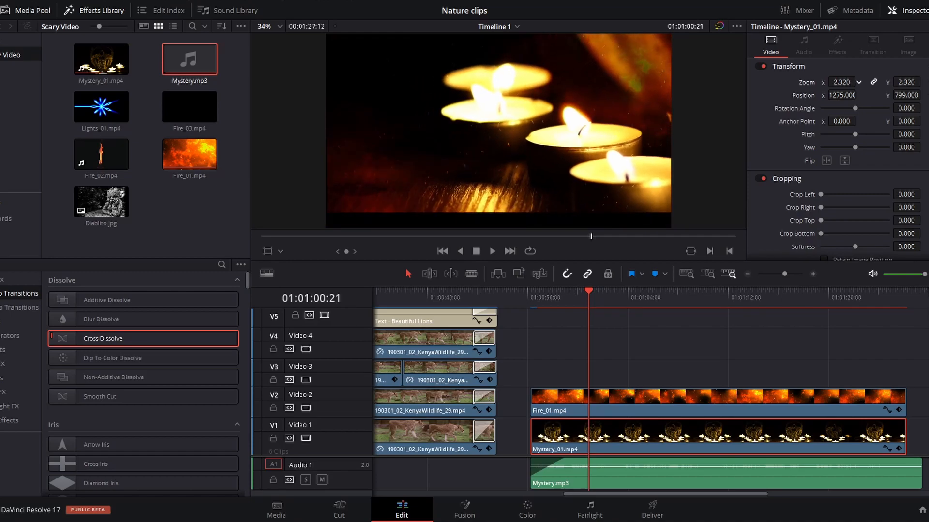
{"action": "key", "text": "ctrl+s"}
{"action": "left_click", "coordinate": [842, 82]}
{"action": "type", "text": "1"}
{"action": "key", "text": "Tab"}
{"action": "left_click", "coordinate": [873, 68]}
{"action": "left_click", "coordinate": [844, 66]}
- Set Mystery_01.mp4's Position X and Y to 0.000 at 01:01:00:21
{"action": "left_click_drag", "start_coordinate": [841, 95], "coordinate": [225, 95]}
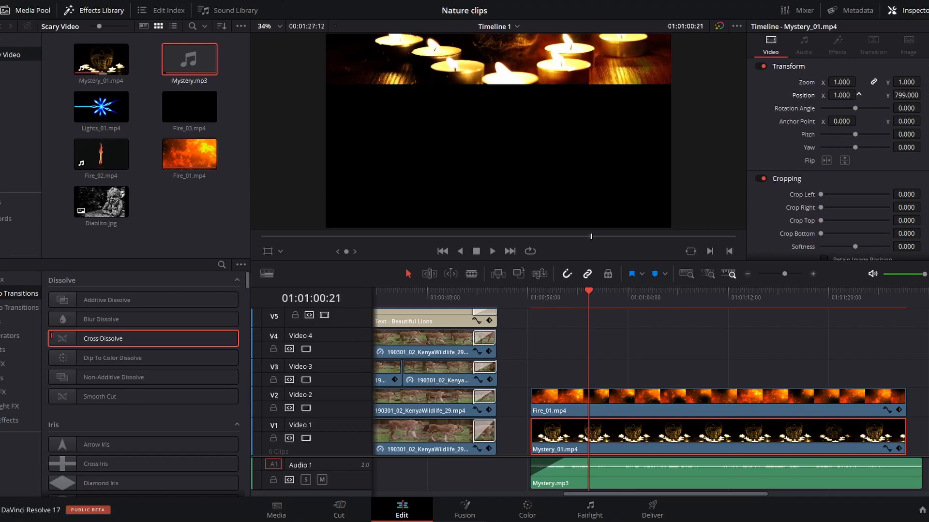
{"action": "left_click", "coordinate": [898, 95]}
{"action": "type", "text": "0"}
{"action": "key", "text": "Return"}
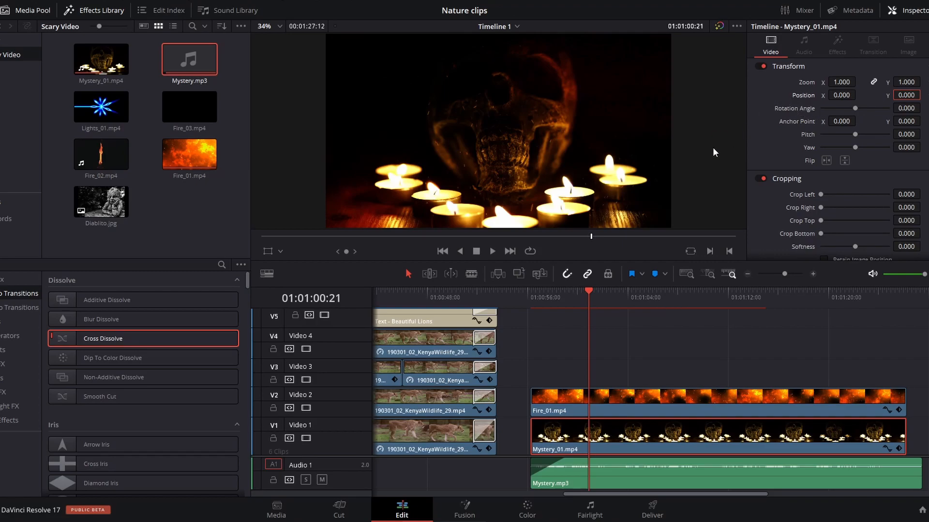
- Play the skull section from its start to review the zoom and position movement, and return the playhead to its start
{"action": "left_click_drag", "start_coordinate": [562, 299], "coordinate": [535, 296]}
{"action": "key", "text": "space"}
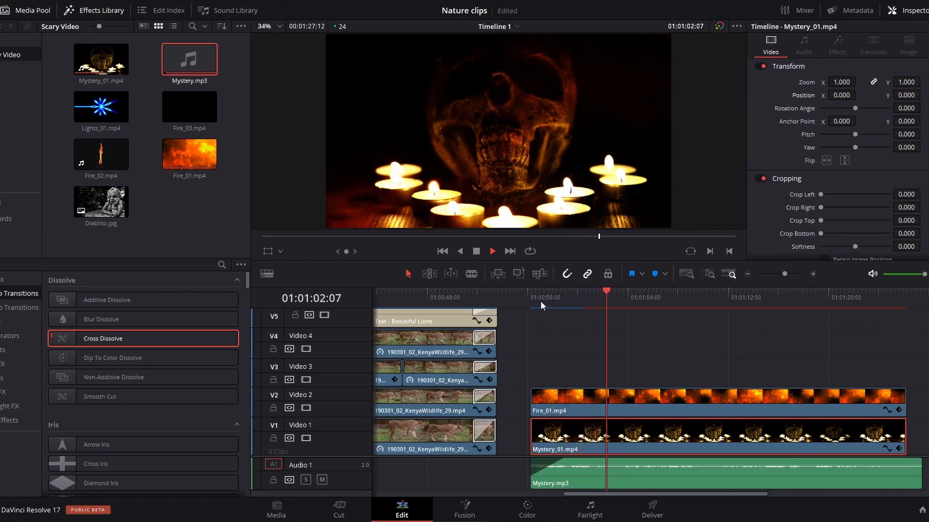
{"action": "key", "text": "space"}
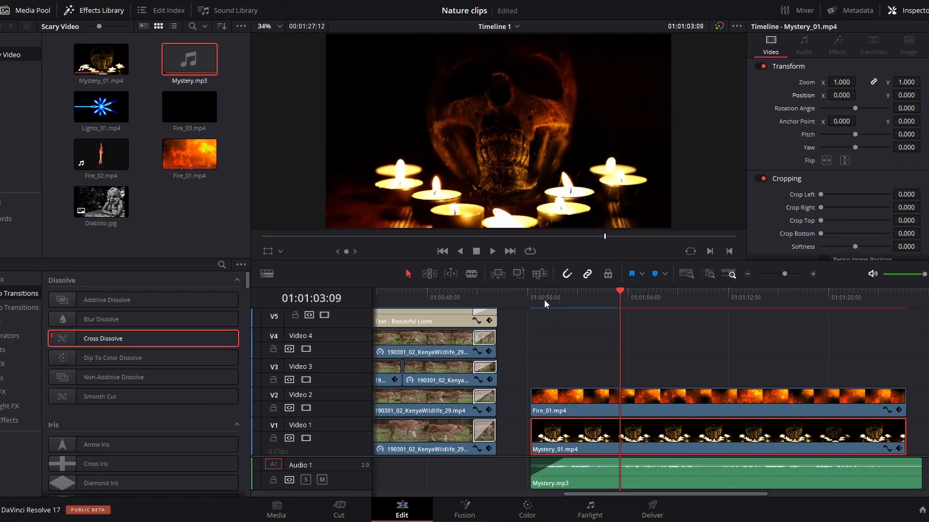
{"action": "left_click_drag", "start_coordinate": [544, 299], "coordinate": [539, 298]}
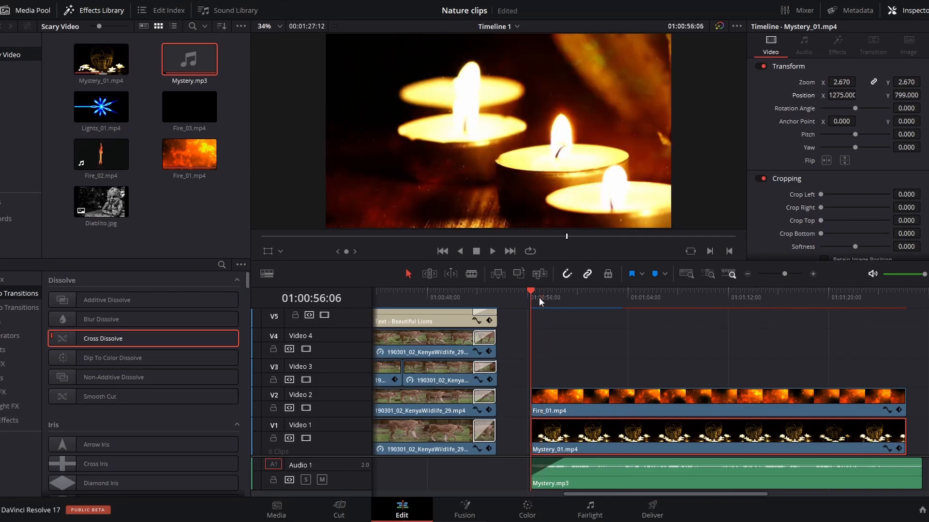
- Undo the zoom and position changes and keyframes on Mystery_01.mp4
{"action": "key", "text": "ctrl+z"}
{"action": "key", "text": "ctrl+z"}
{"action": "key", "text": "ctrl+z"}
{"action": "key", "text": "ctrl+z"}
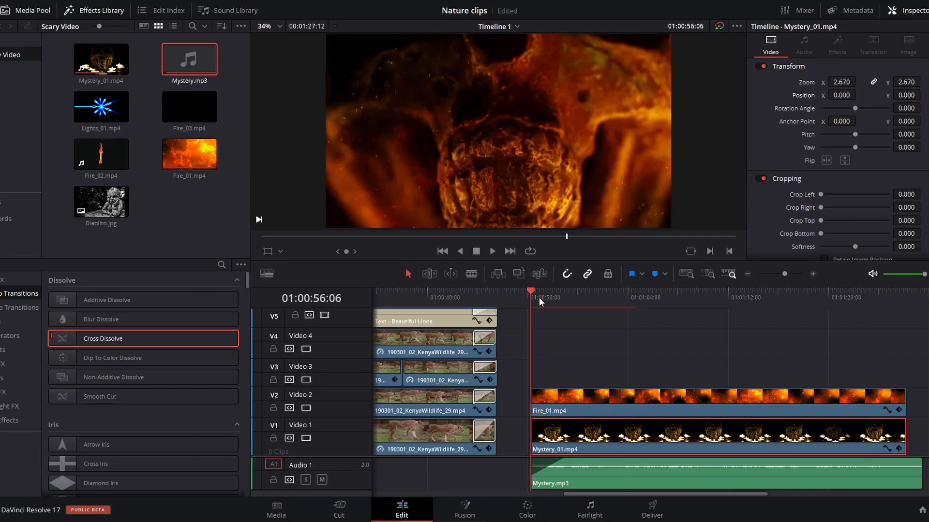
{"action": "key", "text": "ctrl+z"}
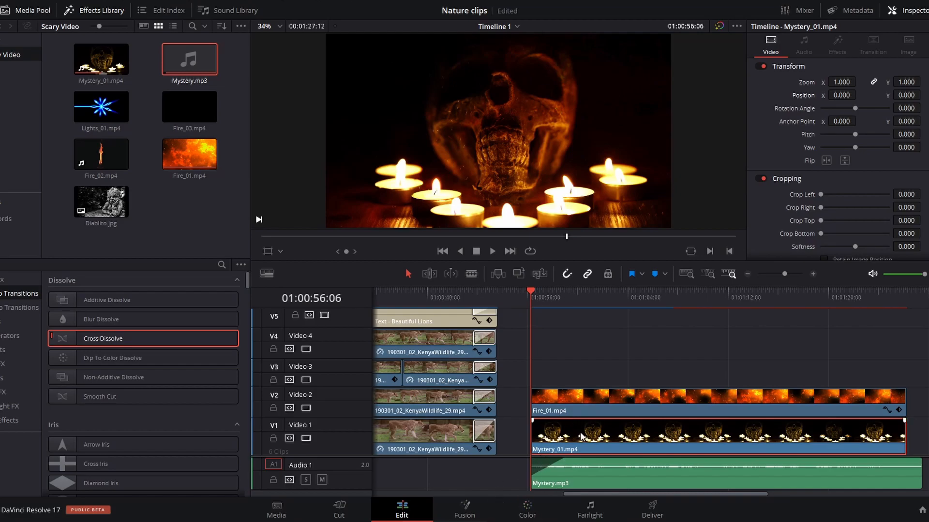
- Open the Fusion page with Fire_01.mp4's node graph brought into view, and save the project
{"action": "left_click", "coordinate": [465, 509]}
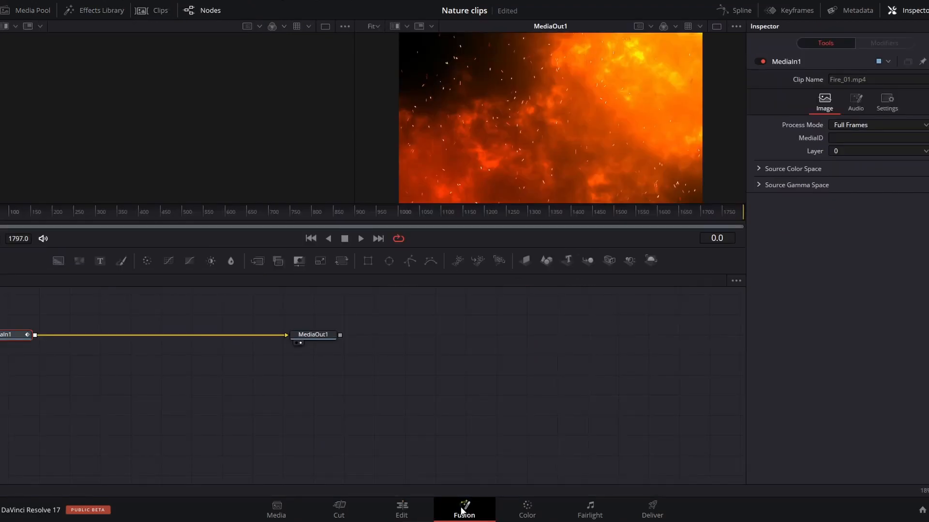
{"action": "left_click_drag", "start_coordinate": [274, 437], "coordinate": [477, 491]}
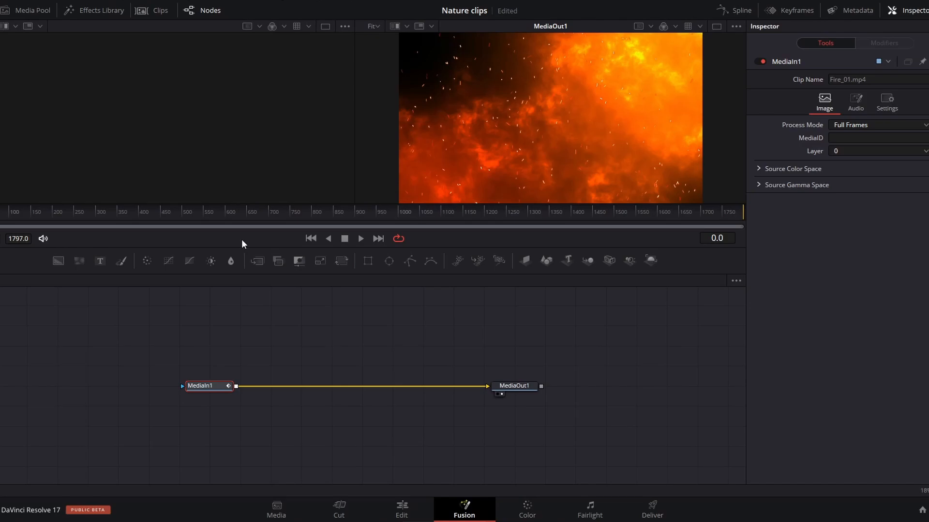
{"action": "left_click_drag", "start_coordinate": [301, 303], "coordinate": [327, 321]}
{"action": "mouse_move", "coordinate": [384, 339]}
{"action": "left_mouse_down"}
{"action": "mouse_move", "coordinate": [358, 338]}
{"action": "mouse_move", "coordinate": [344, 321]}
{"action": "mouse_move", "coordinate": [369, 315]}
{"action": "mouse_move", "coordinate": [383, 336]}
{"action": "left_mouse_up"}
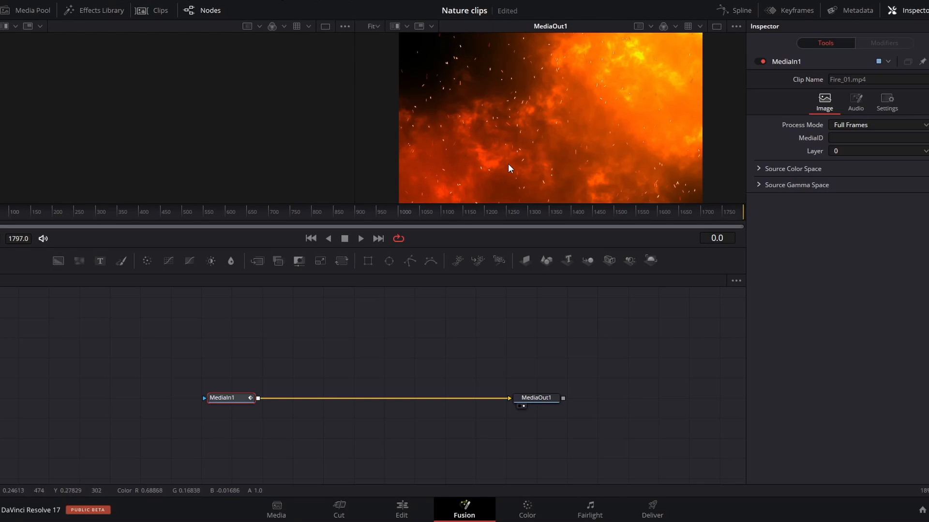
{"action": "key", "text": "ctrl+s"}
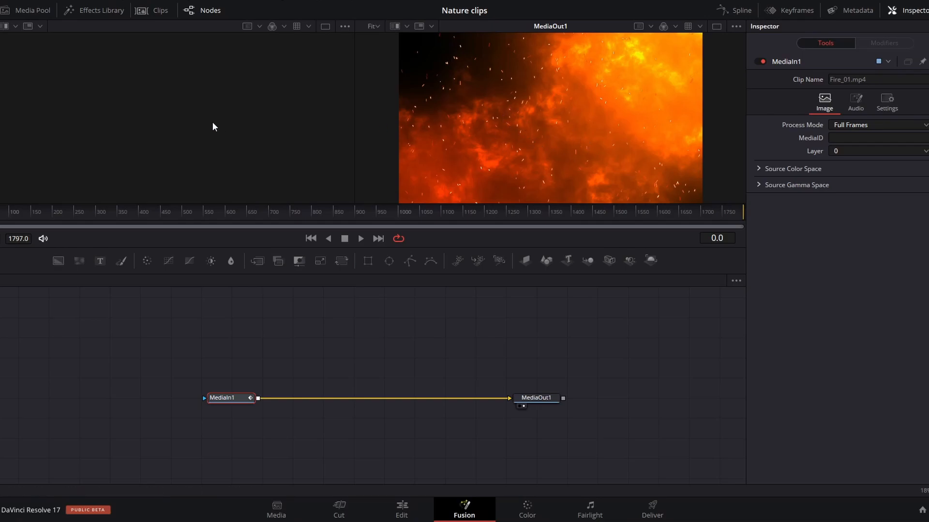
- Load Mystery_01.mp4's node graph from the timeline clips and display MediaIn1 in the empty viewer
{"action": "left_click", "coordinate": [153, 13]}
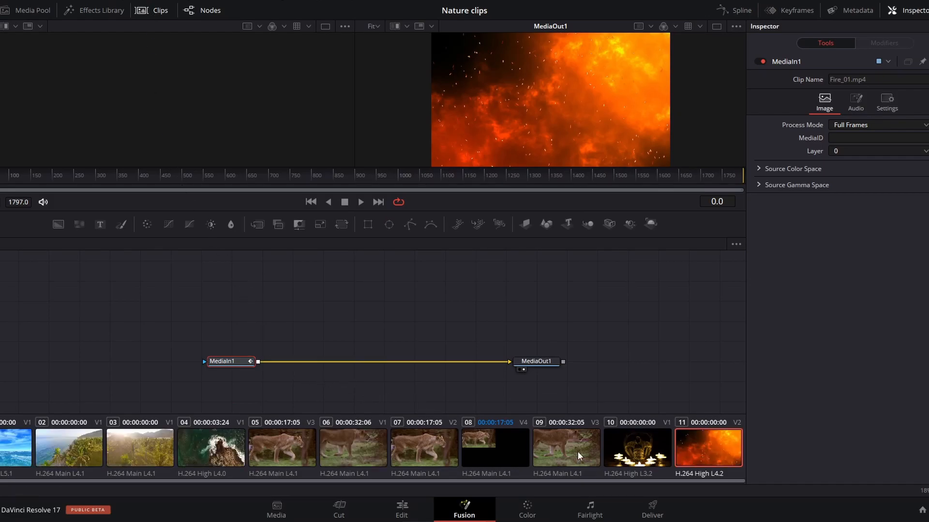
{"action": "left_click", "coordinate": [640, 449]}
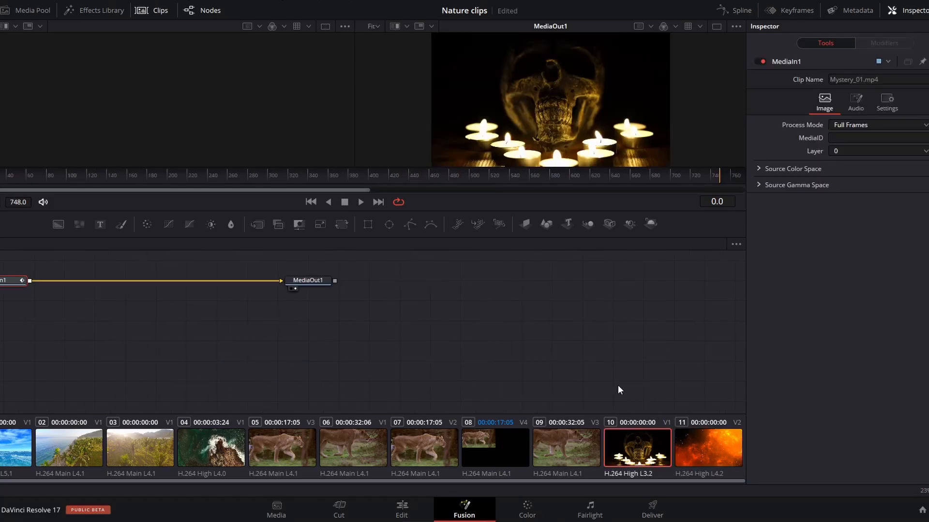
{"action": "left_click", "coordinate": [158, 12]}
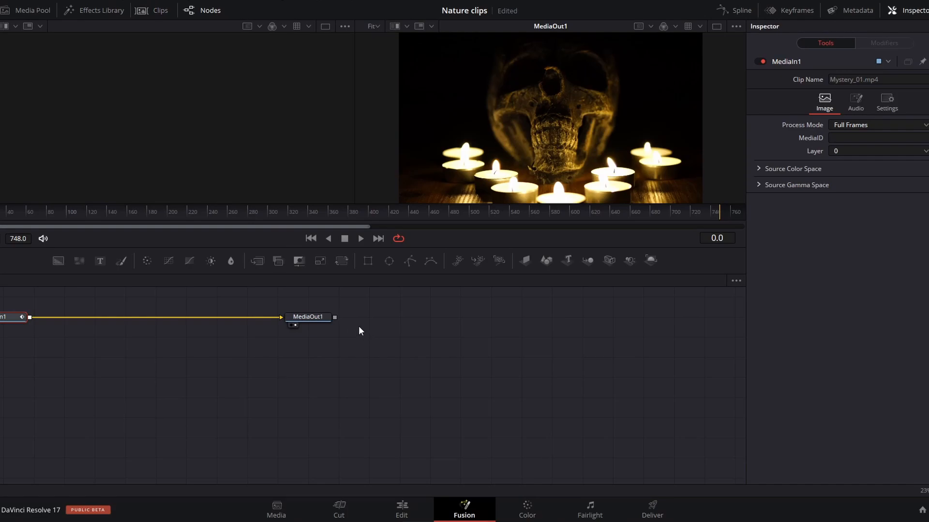
{"action": "left_click_drag", "start_coordinate": [281, 341], "coordinate": [514, 384]}
{"action": "left_click_drag", "start_coordinate": [352, 342], "coordinate": [331, 384]}
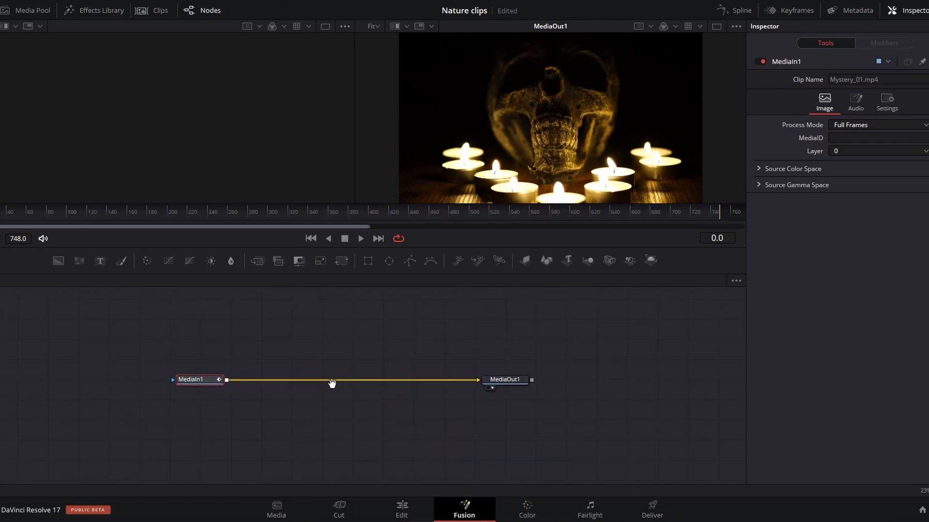
{"action": "left_click", "coordinate": [184, 387]}
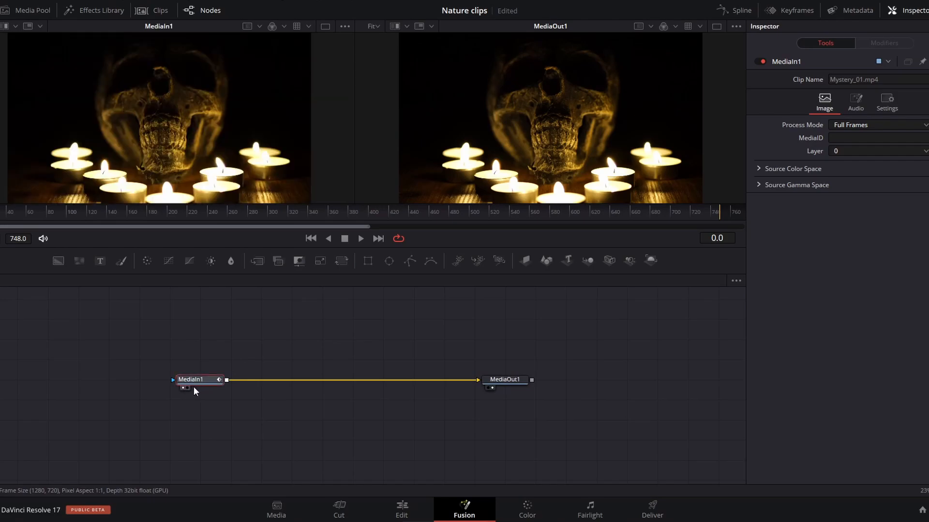
- Examine the MediaIn1 and MediaOut1 nodes and compare their settings
{"action": "left_click", "coordinate": [510, 380]}
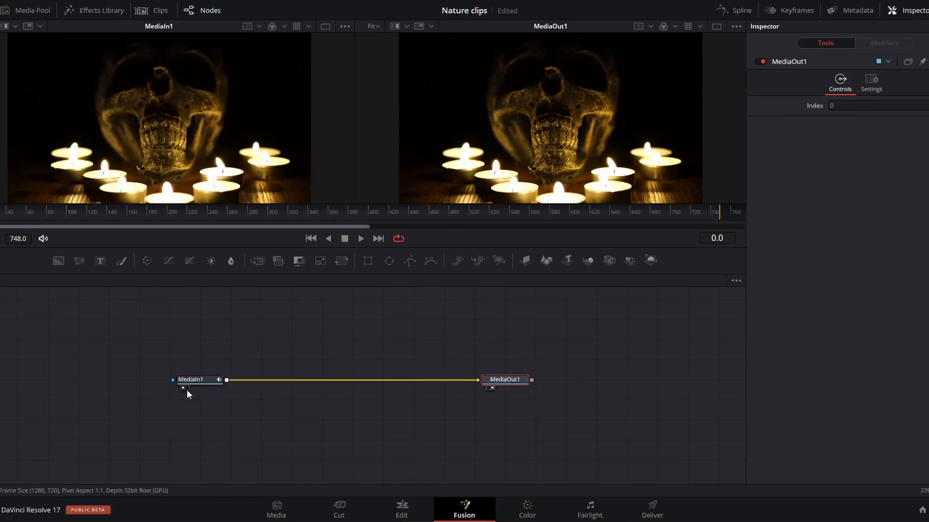
{"action": "left_click", "coordinate": [194, 380]}
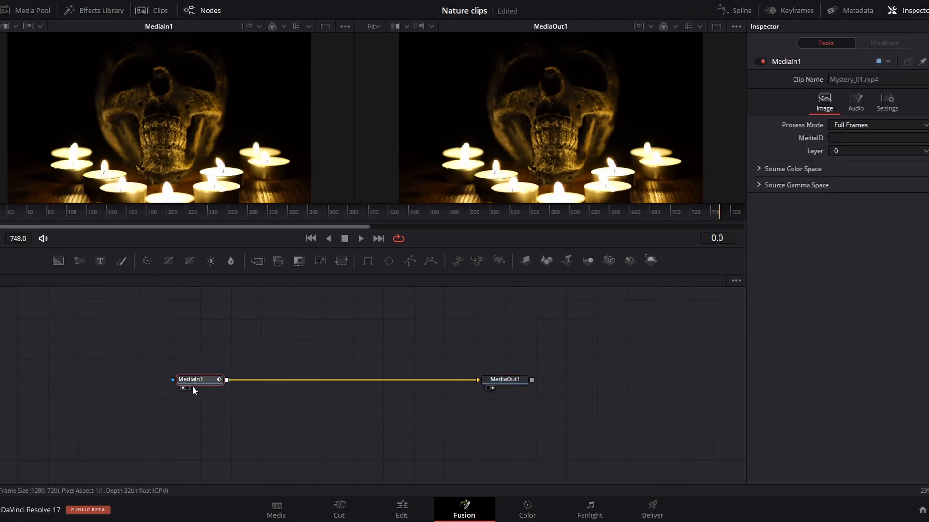
{"action": "left_click", "coordinate": [486, 381]}
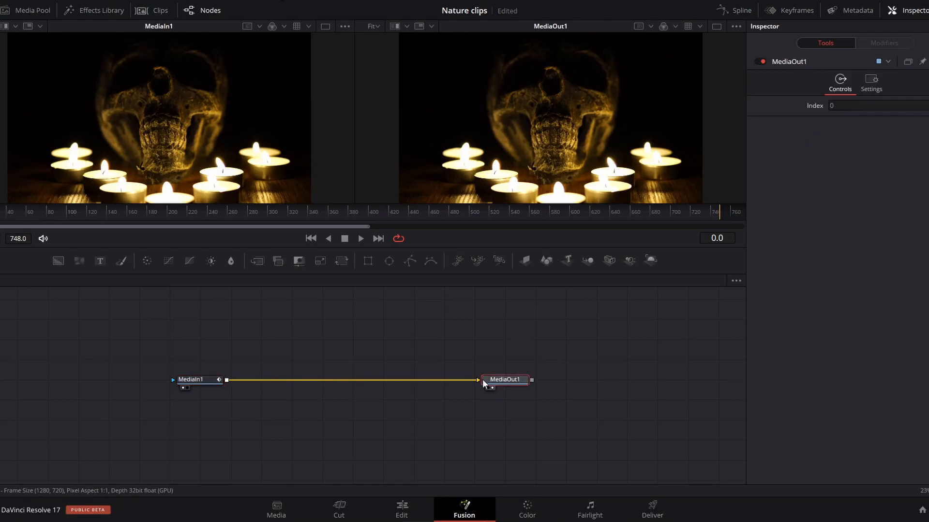
{"action": "left_click", "coordinate": [207, 382]}
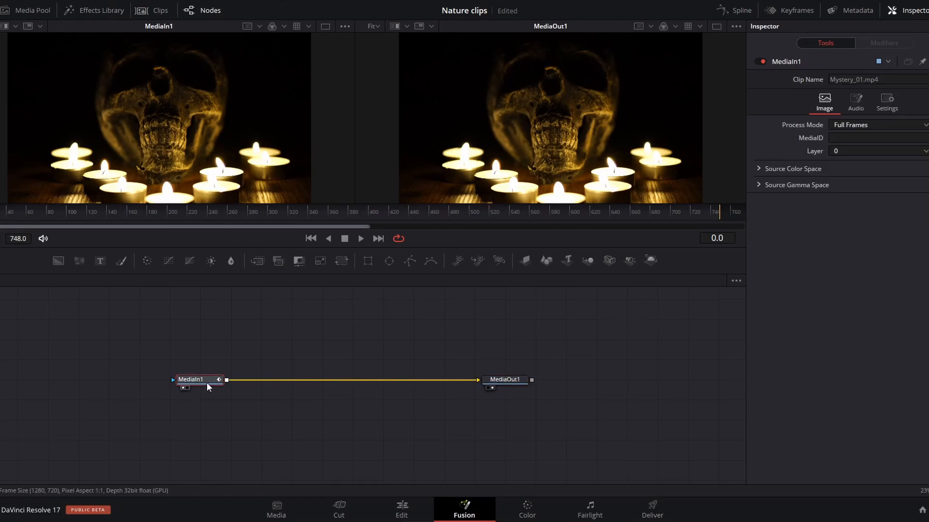
{"action": "left_click", "coordinate": [503, 377]}
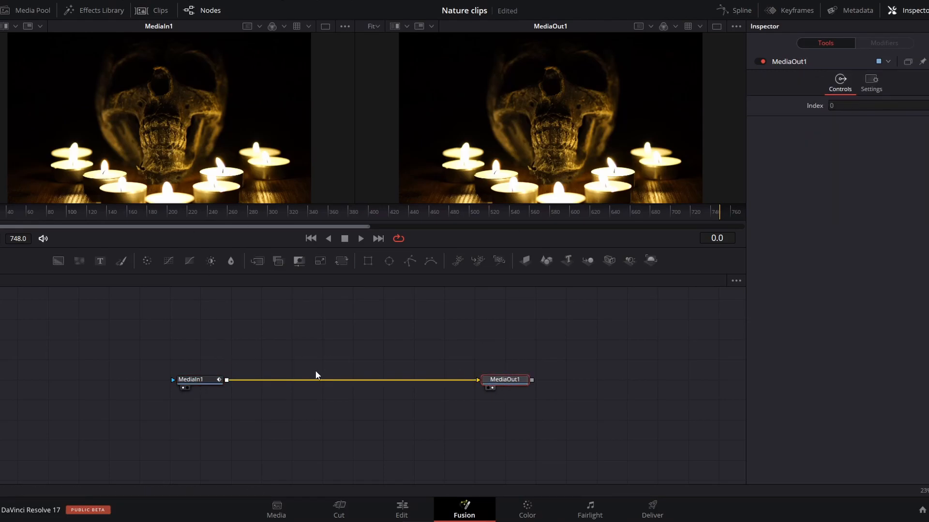
{"action": "left_click", "coordinate": [202, 380]}
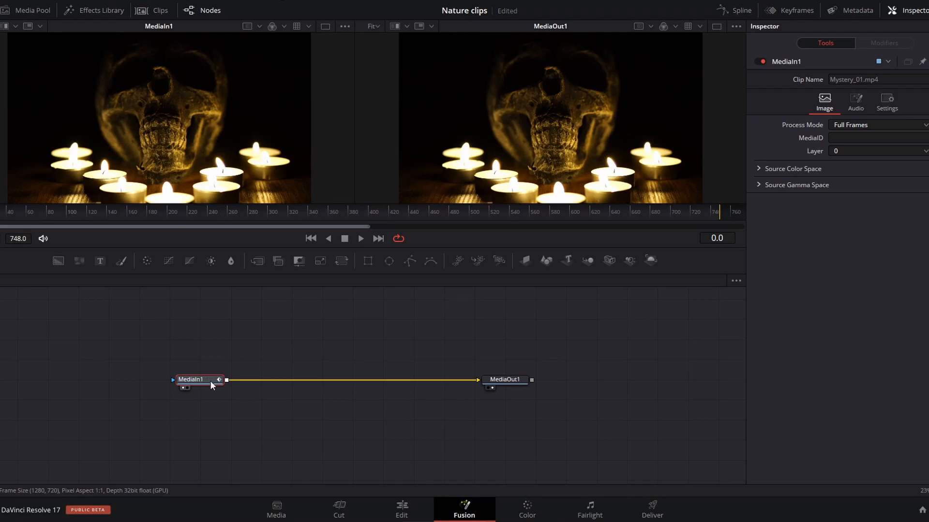
- Search the tool list for "transform" and insert a Transform (Xf) node between MediaIn1 and MediaOut1
{"action": "mouse_move", "coordinate": [211, 384]}
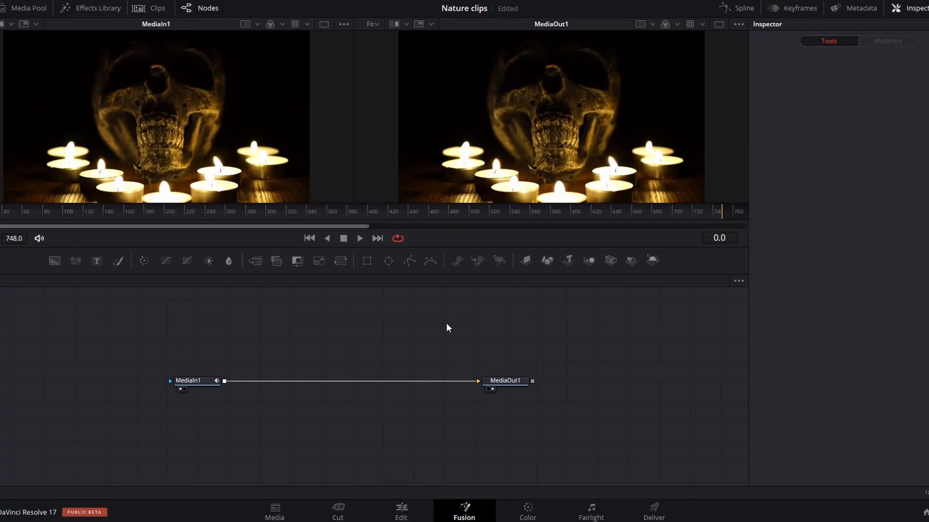
{"action": "key", "text": "shift+space"}
{"action": "left_click_drag", "start_coordinate": [522, 102], "coordinate": [498, 272]}
{"action": "scroll", "coordinate": [493, 266], "scroll_direction": "up", "scroll_amount": 20}
{"action": "scroll", "coordinate": [492, 263], "scroll_direction": "up", "scroll_amount": 12}
{"action": "scroll", "coordinate": [495, 246], "scroll_direction": "up", "scroll_amount": 2}
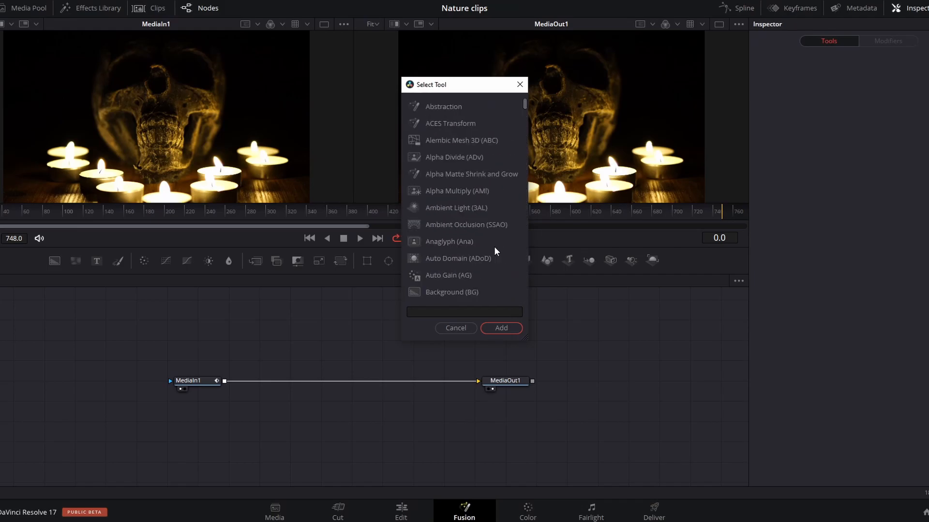
{"action": "scroll", "coordinate": [428, 223], "scroll_direction": "down", "scroll_amount": 4}
{"action": "scroll", "coordinate": [442, 292], "scroll_direction": "down", "scroll_amount": 2}
{"action": "left_click", "coordinate": [440, 311]}
{"action": "type", "text": "tr"}
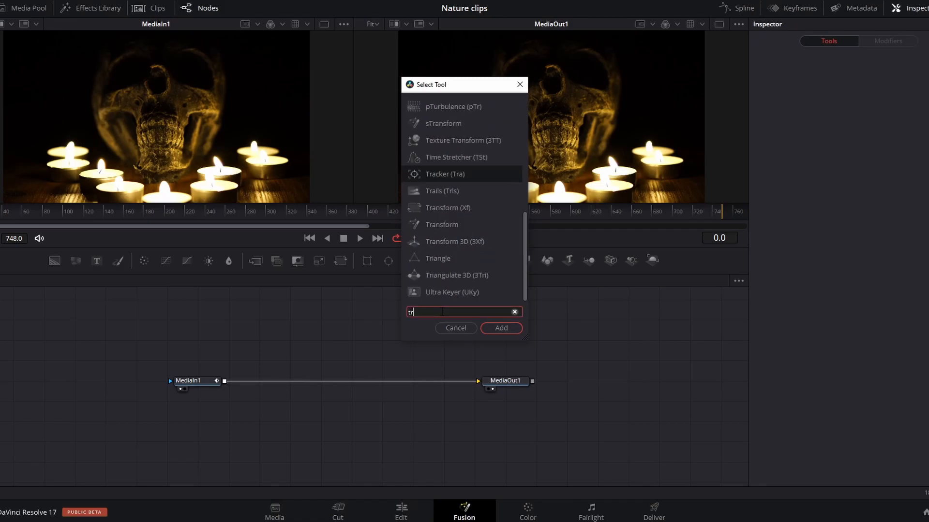
{"action": "type", "text": "ansform"}
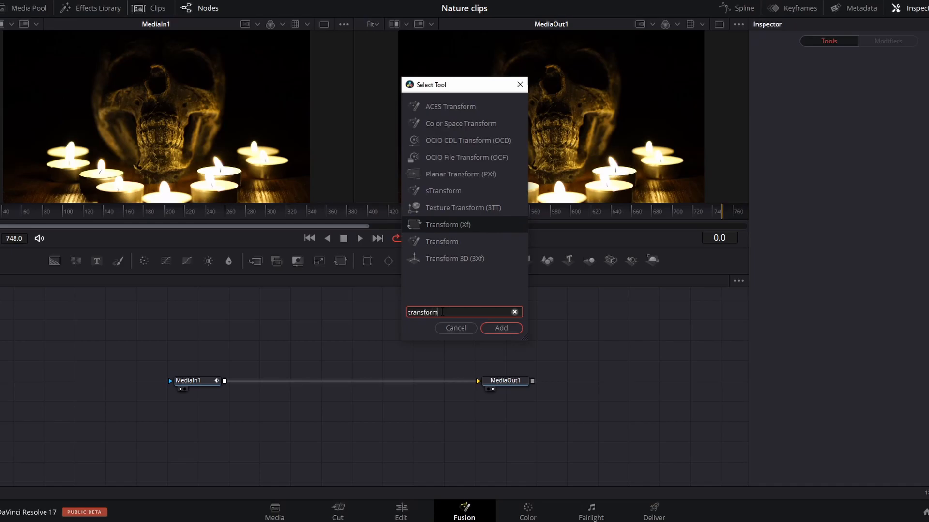
{"action": "left_click", "coordinate": [485, 228]}
{"action": "left_click", "coordinate": [499, 328]}
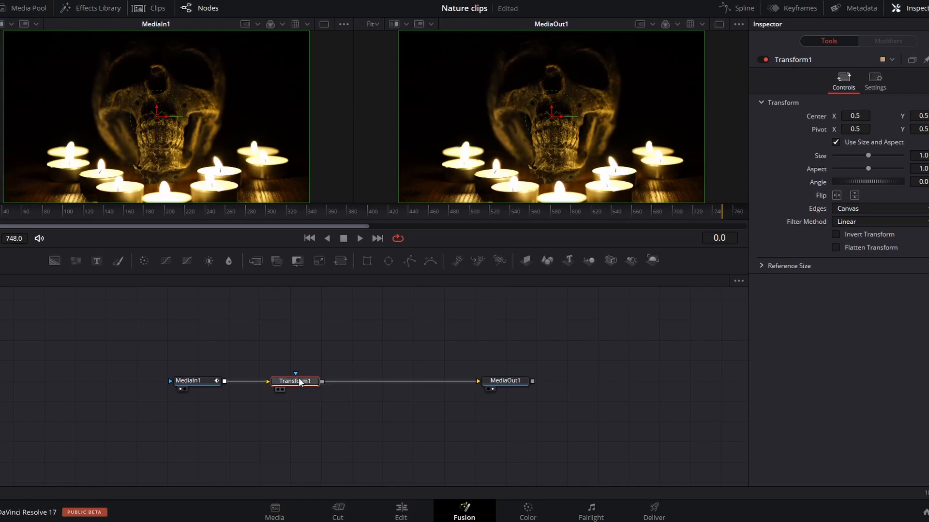
- Keyframe Transform1's Center and Size at frame 0 with Size about 2.14 and Center X 0.987, Y about 1.00, and set Pivot X to 0.604
{"action": "left_click", "coordinate": [204, 382]}
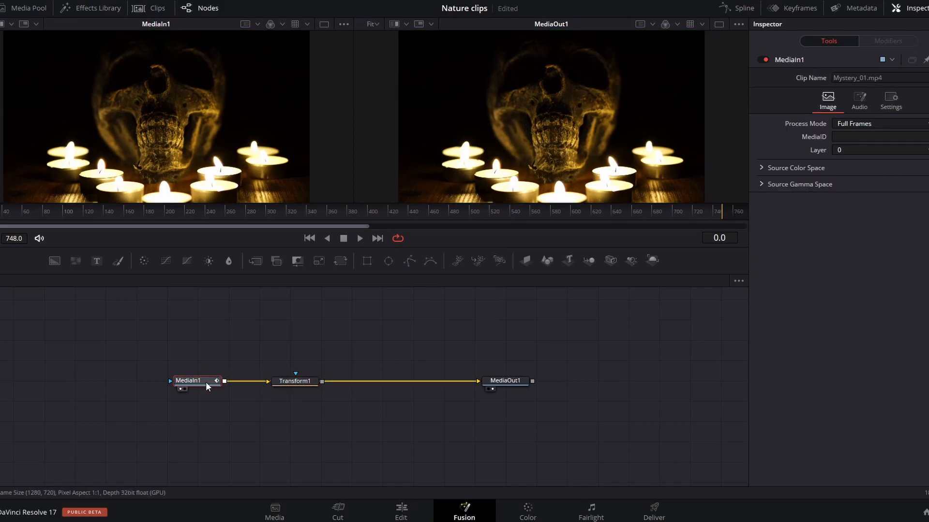
{"action": "left_click", "coordinate": [291, 381]}
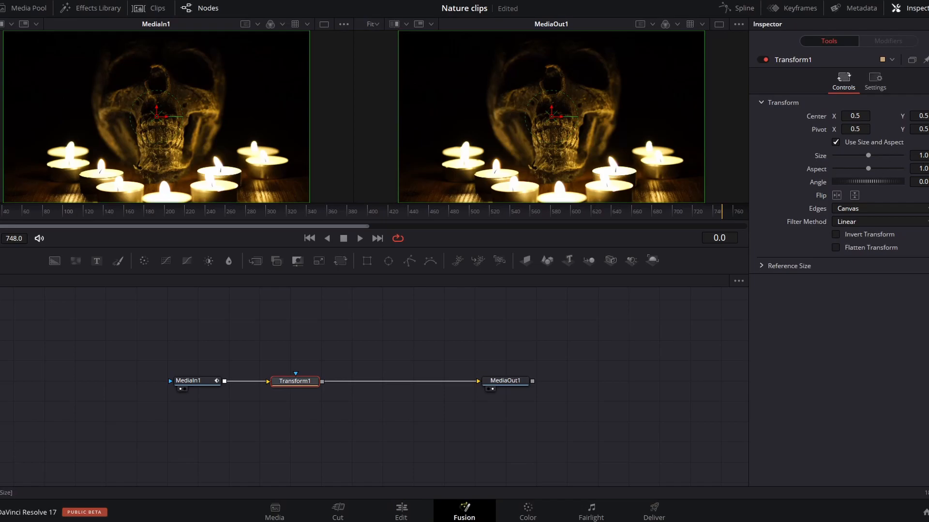
{"action": "left_click", "coordinate": [928, 155]}
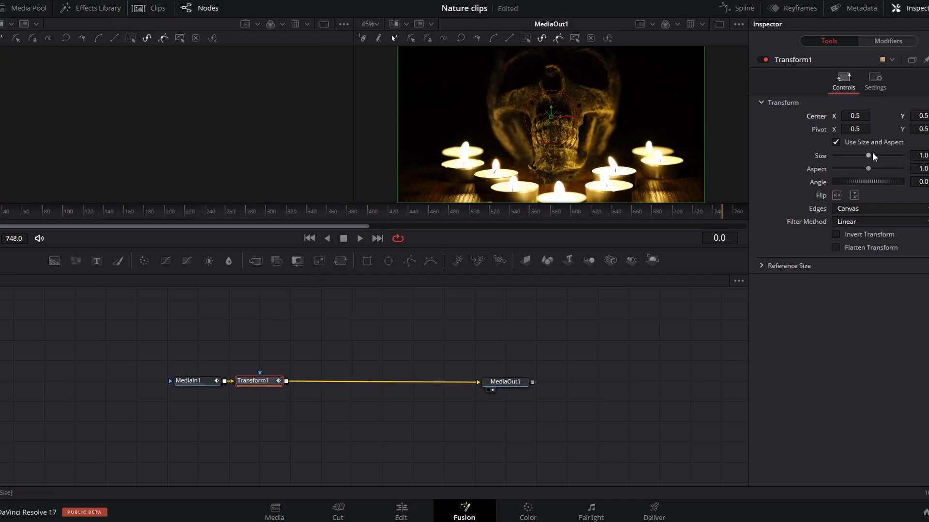
{"action": "left_click_drag", "start_coordinate": [872, 152], "coordinate": [878, 156]}
{"action": "left_click_drag", "start_coordinate": [855, 116], "coordinate": [928, 116]}
{"action": "left_click_drag", "start_coordinate": [855, 129], "coordinate": [860, 129]}
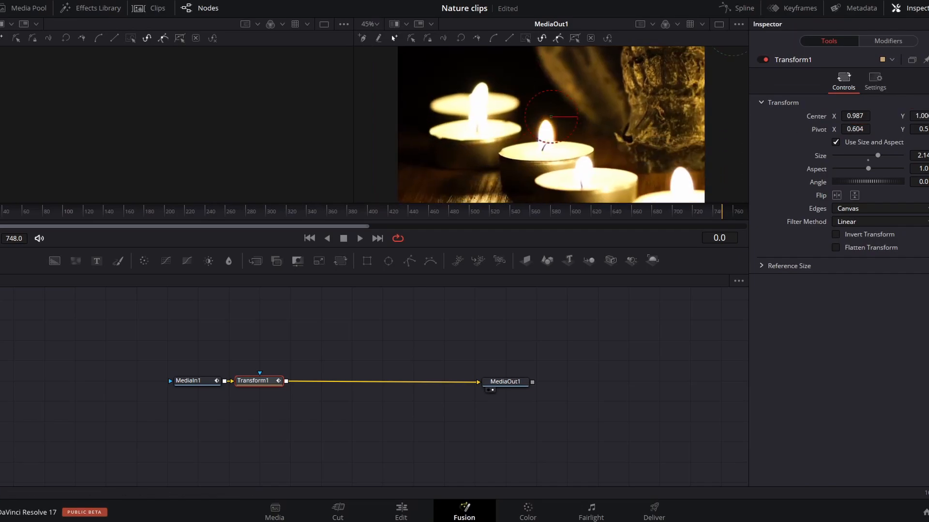
- At frame 40, keyframe Transform1's Size at 1.0 and its Center at X 0.5, Y 0.5
{"action": "left_click", "coordinate": [3, 219]}
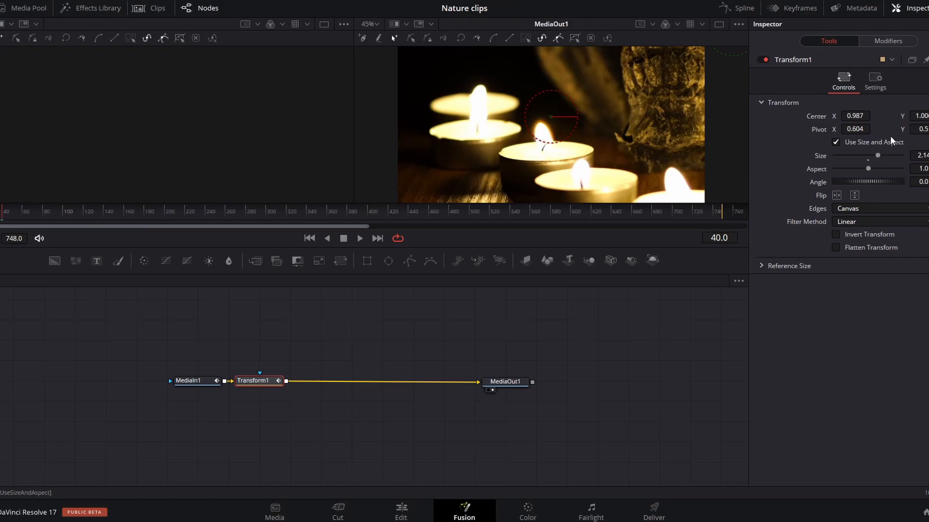
{"action": "left_click_drag", "start_coordinate": [877, 155], "coordinate": [870, 155]}
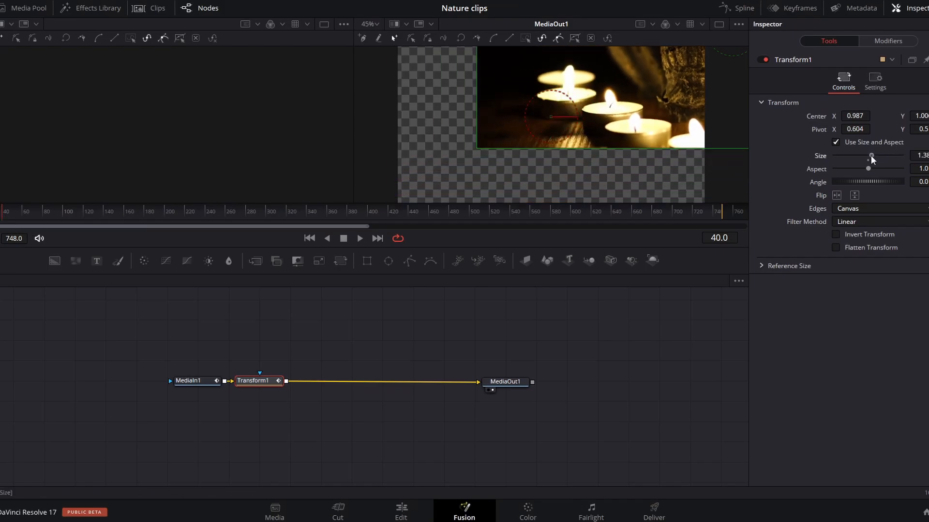
{"action": "double_click", "coordinate": [869, 162]}
{"action": "left_click", "coordinate": [861, 117]}
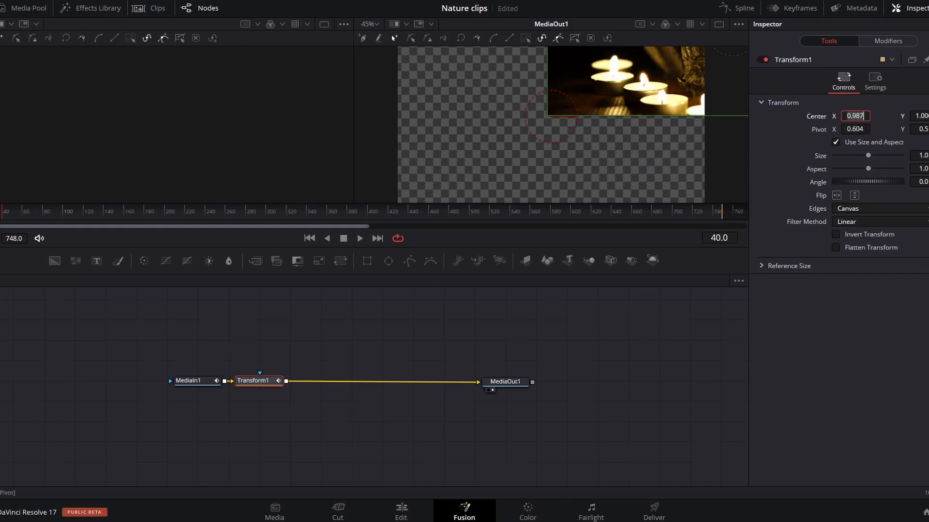
{"action": "type", "text": "0.5"}
{"action": "key", "text": "Tab"}
{"action": "double_click", "coordinate": [921, 116]}
{"action": "type", "text": "0.5"}
{"action": "key", "text": "Return"}
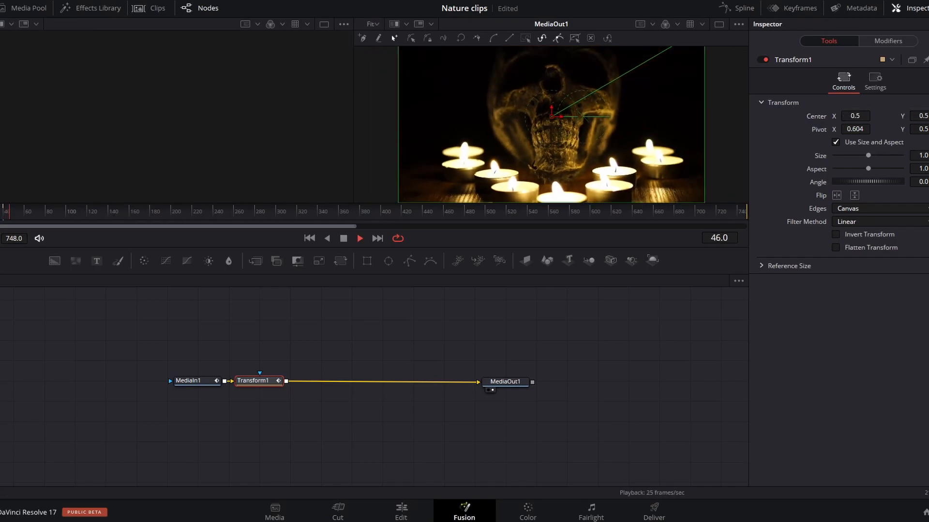
- Play back the zoom-out animation to check it, and return the playhead to frame 40
{"action": "key", "text": "space"}
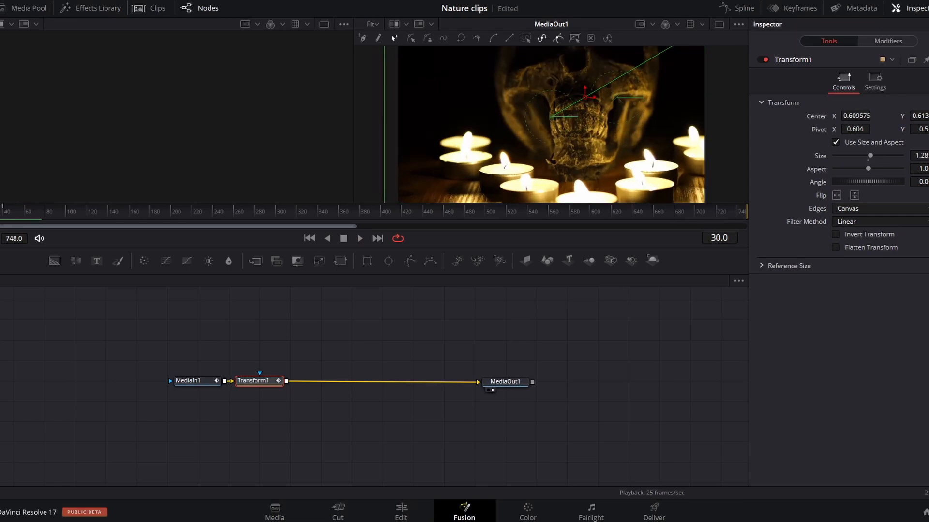
{"action": "key", "text": "Right"}
{"action": "key", "text": "Right"}
{"action": "left_click_drag", "start_coordinate": [0, 216], "coordinate": [5, 219]}
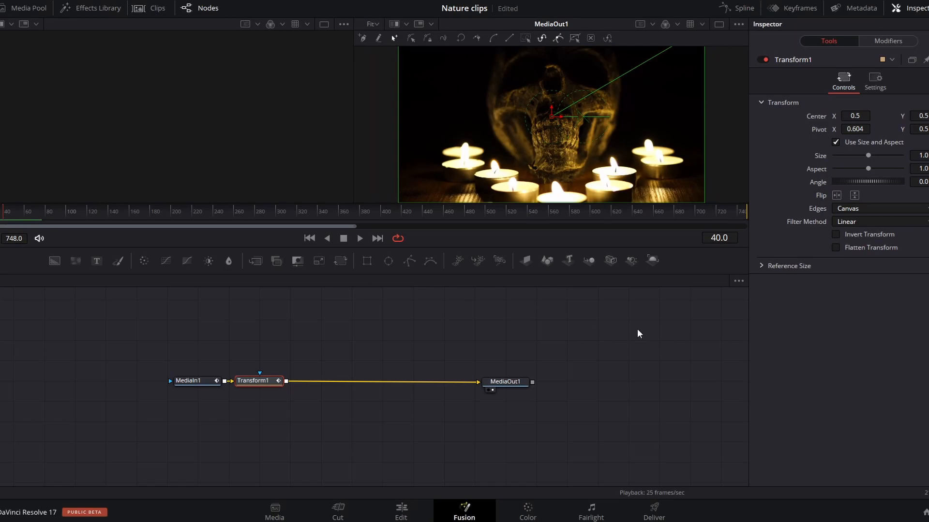
- Move MediaOut1 closer to Transform1 and smooth all of Transform1's Displacement and Size keyframes in the Spline editor
{"action": "left_click_drag", "start_coordinate": [511, 382], "coordinate": [452, 382]}
{"action": "left_click", "coordinate": [452, 381]}
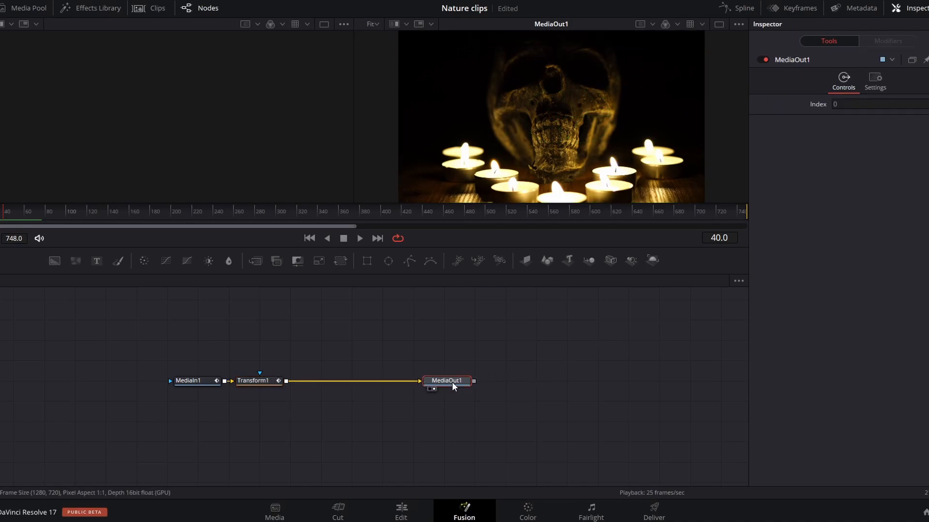
{"action": "left_click", "coordinate": [743, 9]}
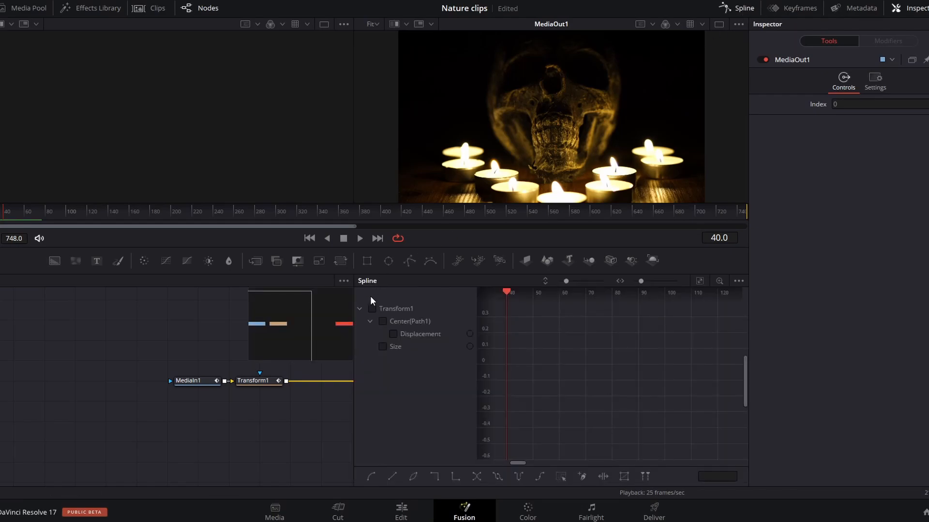
{"action": "left_click", "coordinate": [372, 309]}
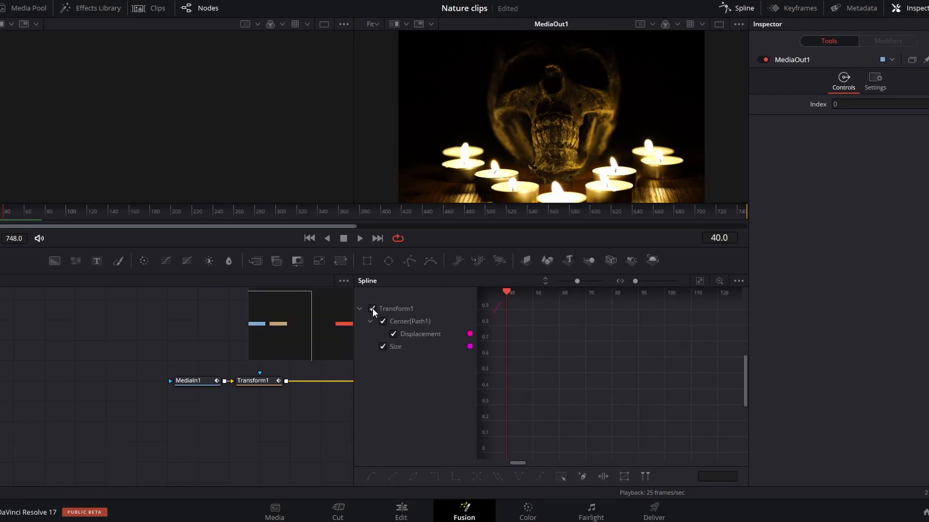
{"action": "left_click", "coordinate": [700, 282]}
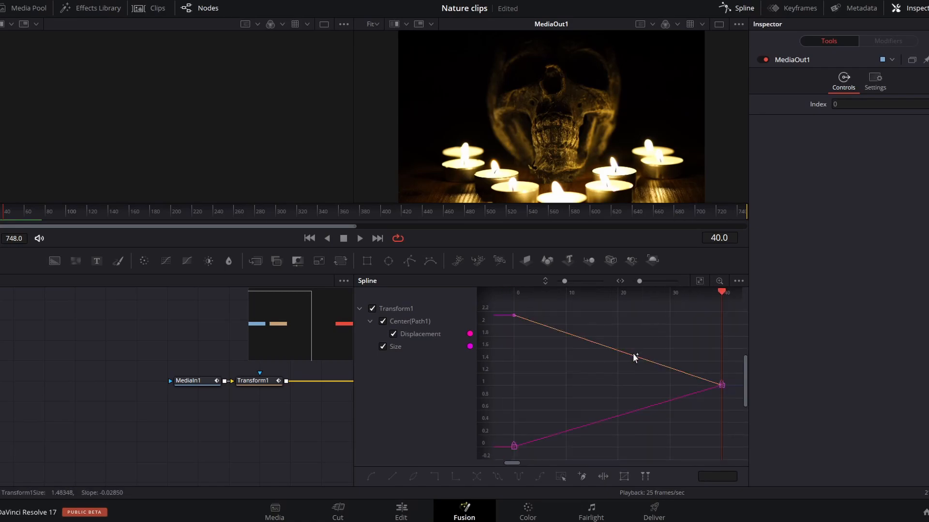
{"action": "scroll", "coordinate": [633, 356], "scroll_direction": "down", "scroll_amount": 3}
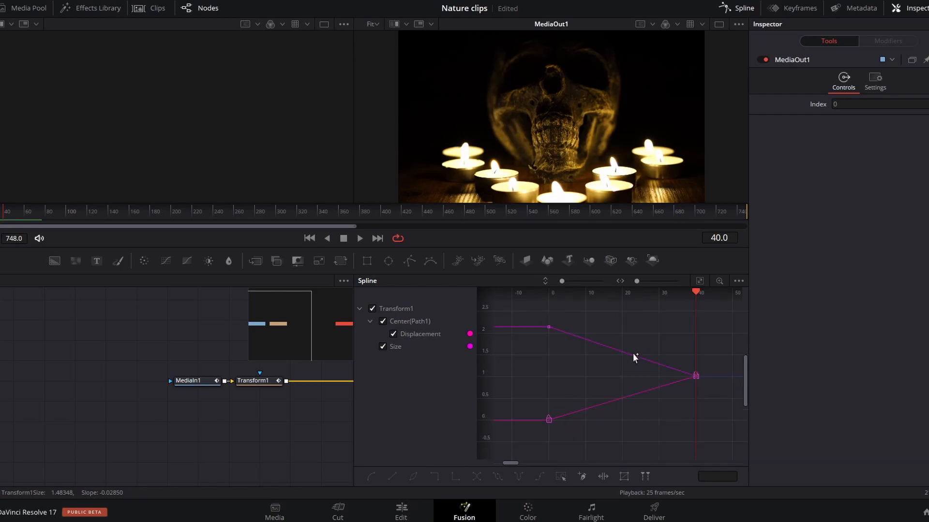
{"action": "left_click_drag", "start_coordinate": [546, 317], "coordinate": [714, 419]}
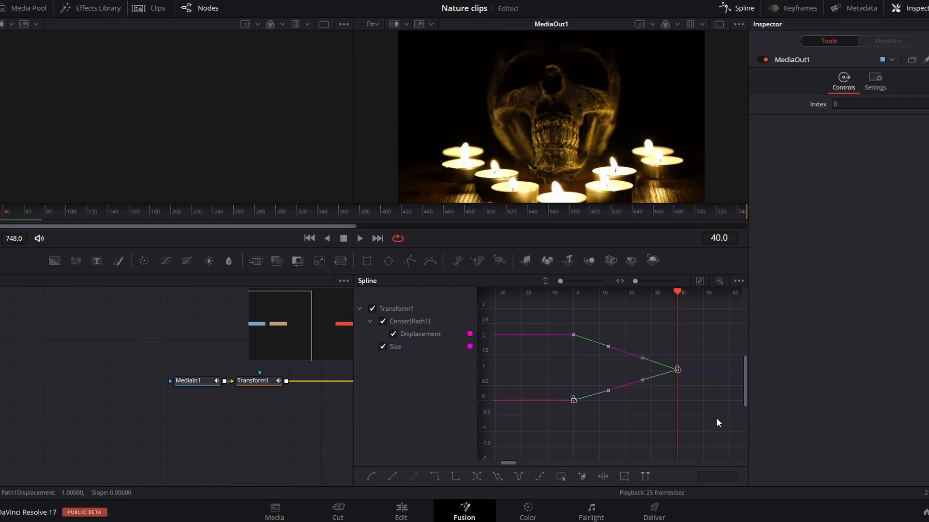
{"action": "key", "text": "s"}
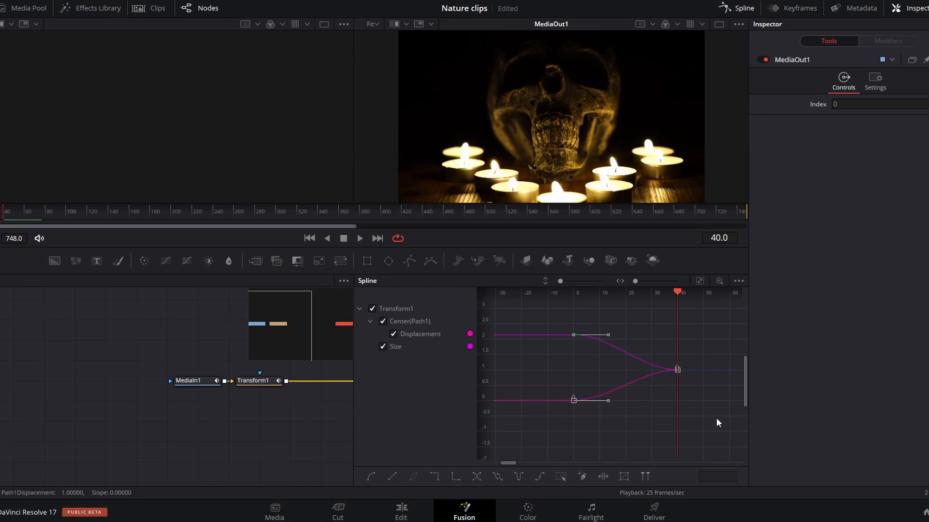
- Play back the eased zoom-out from the start of the clip, and close the Spline editor
{"action": "left_click_drag", "start_coordinate": [677, 292], "coordinate": [518, 291]}
{"action": "key", "text": "space"}
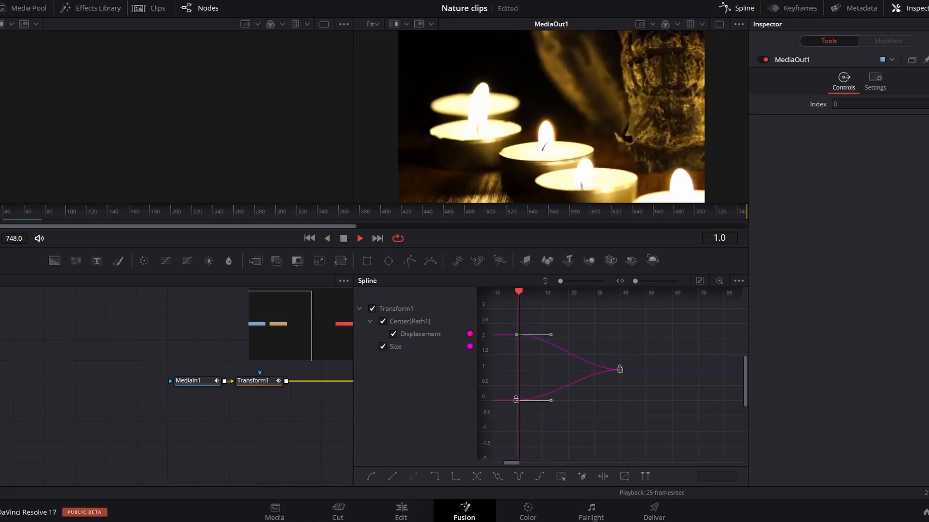
{"action": "key", "text": "space"}
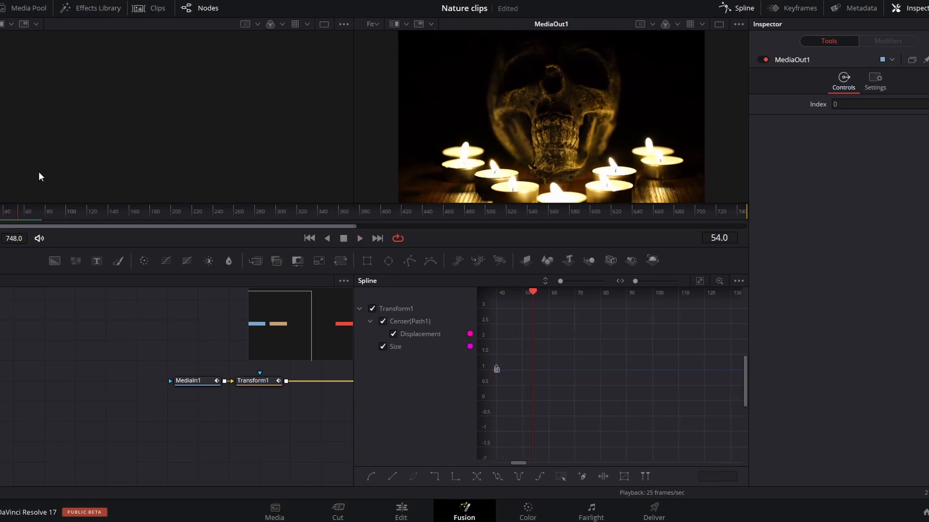
{"action": "key", "text": "space"}
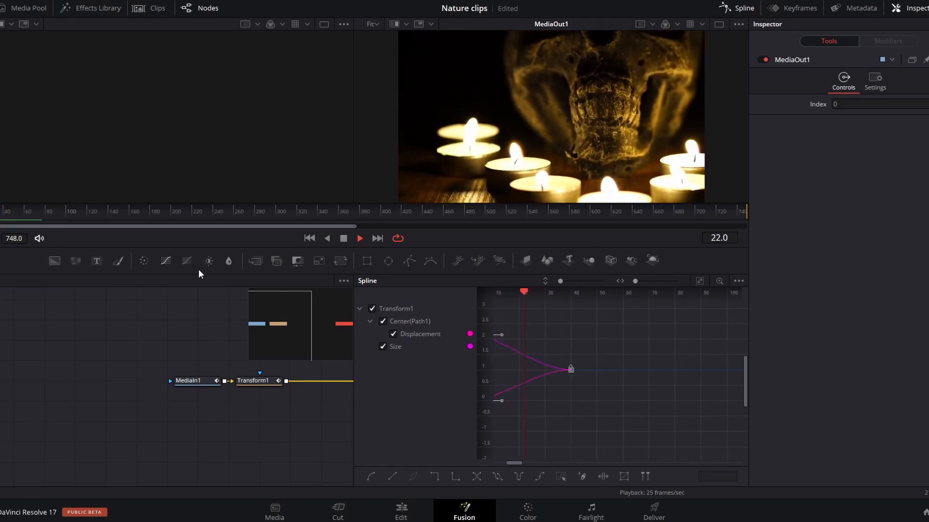
{"action": "key", "text": "space"}
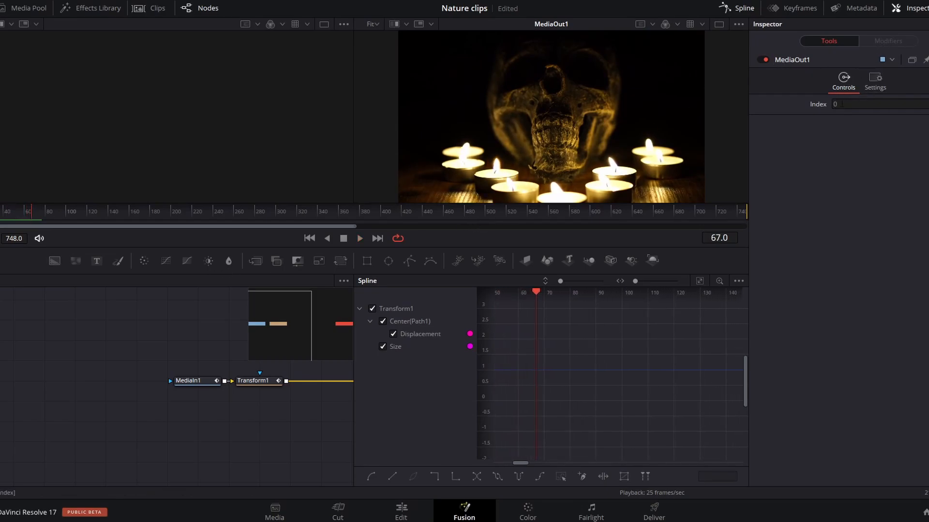
{"action": "left_click", "coordinate": [737, 8]}
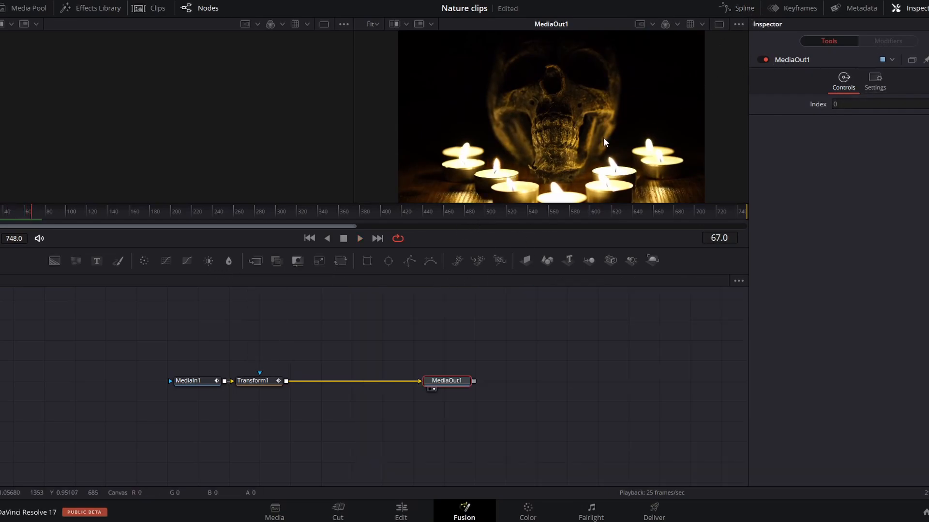
- Enable Motion Blur on Transform1 with Quality 7 and play back the blurred zoom-out
{"action": "left_click", "coordinate": [266, 382]}
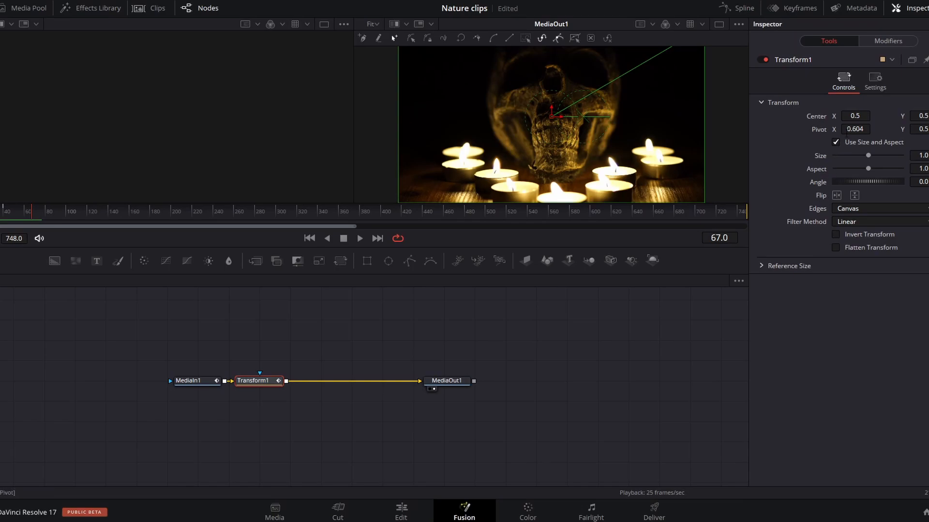
{"action": "left_click", "coordinate": [874, 87]}
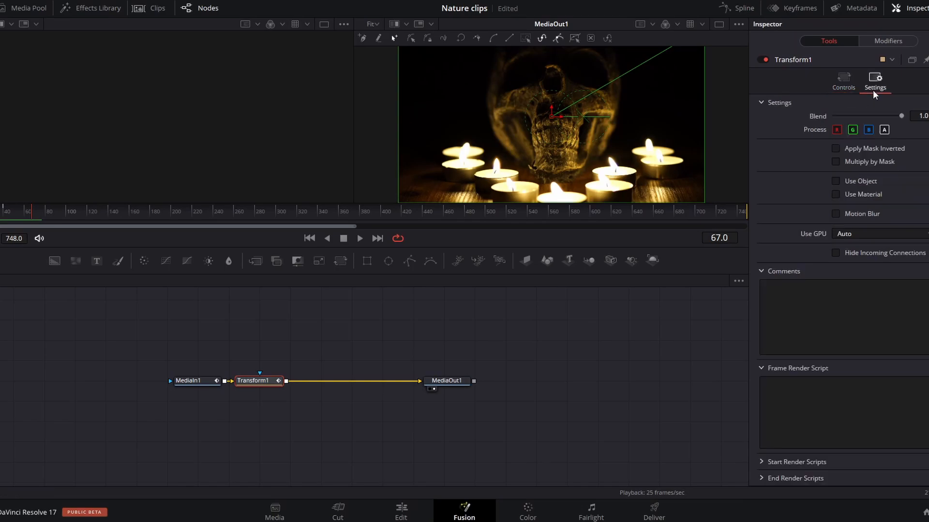
{"action": "left_click", "coordinate": [836, 214]}
{"action": "left_click_drag", "start_coordinate": [847, 226], "coordinate": [876, 226]}
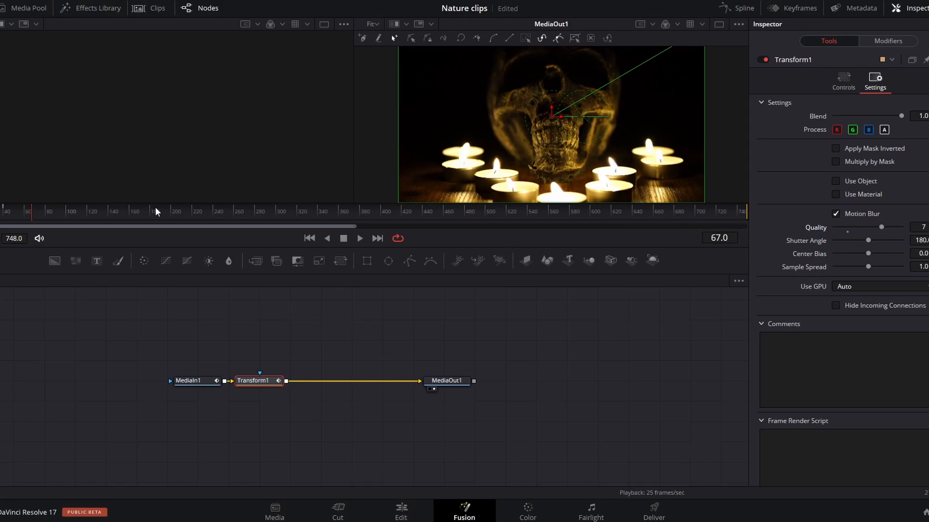
{"action": "left_click", "coordinate": [1, 212]}
{"action": "key", "text": "space"}
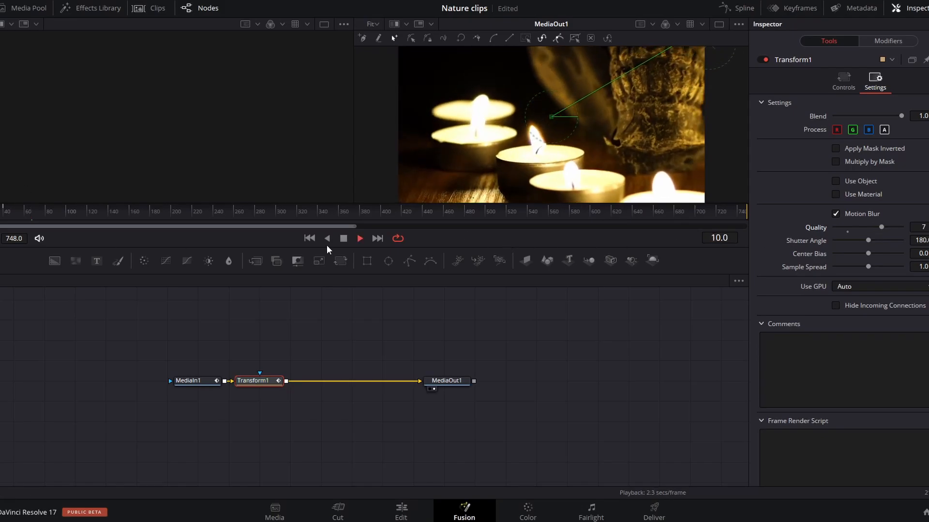
{"action": "key", "text": "space"}
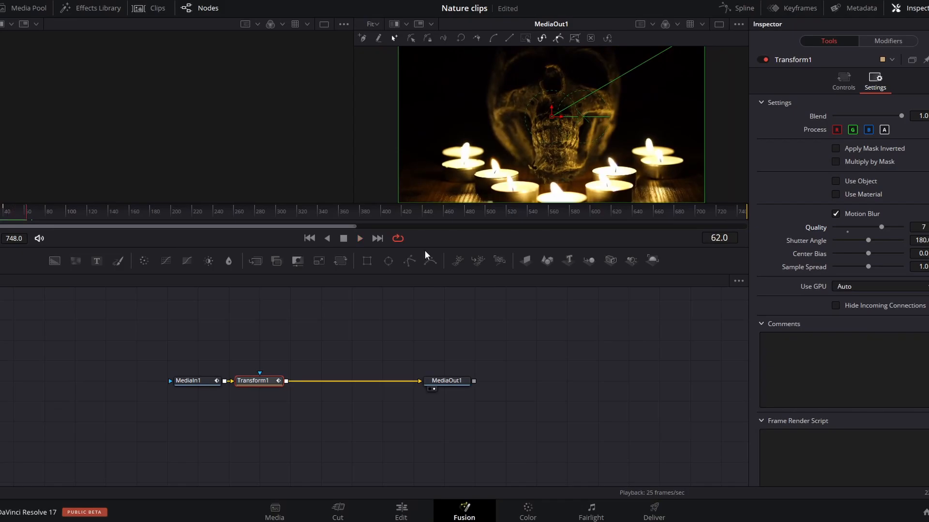
- Return to the Edit page and play back the skull section from the start of Mystery_01.mp4
{"action": "left_click", "coordinate": [402, 511]}
{"action": "left_click", "coordinate": [557, 296]}
{"action": "key", "text": "space"}
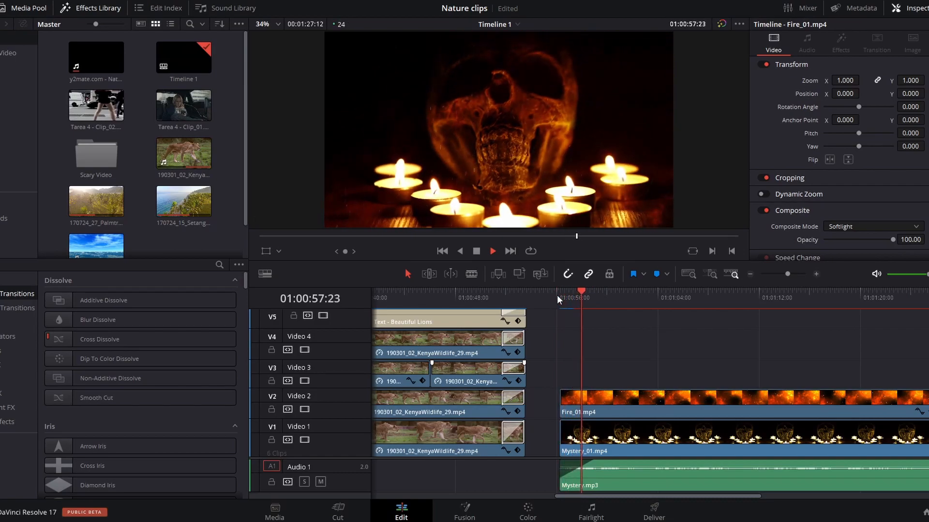
{"action": "left_click", "coordinate": [559, 297]}
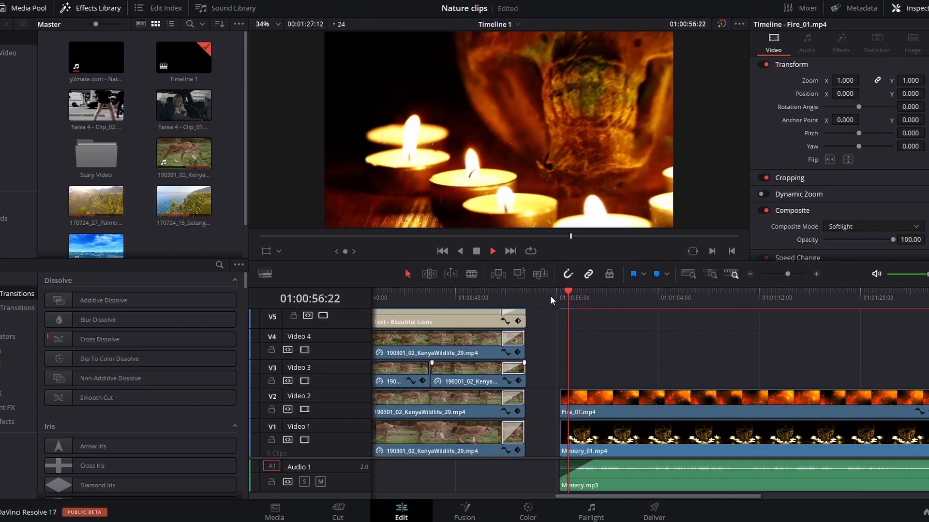
{"action": "left_click", "coordinate": [551, 297]}
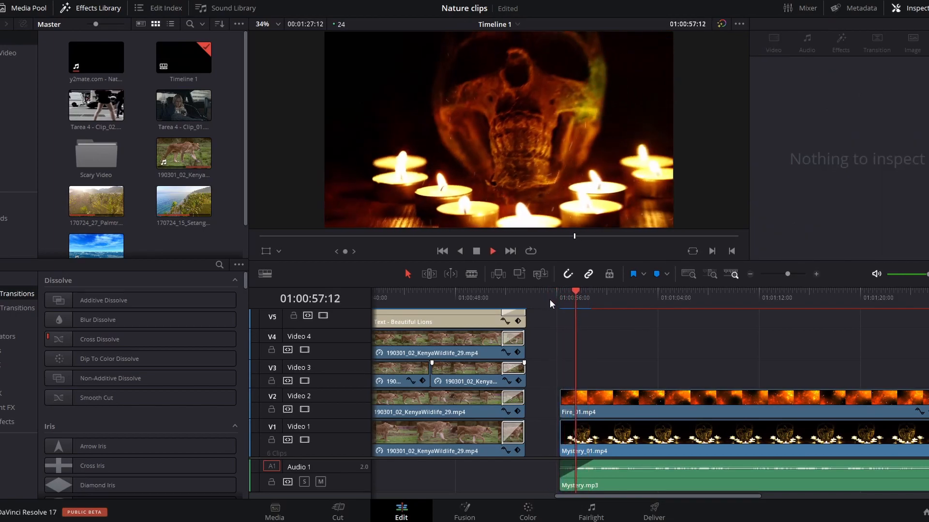
{"action": "key", "text": "space"}
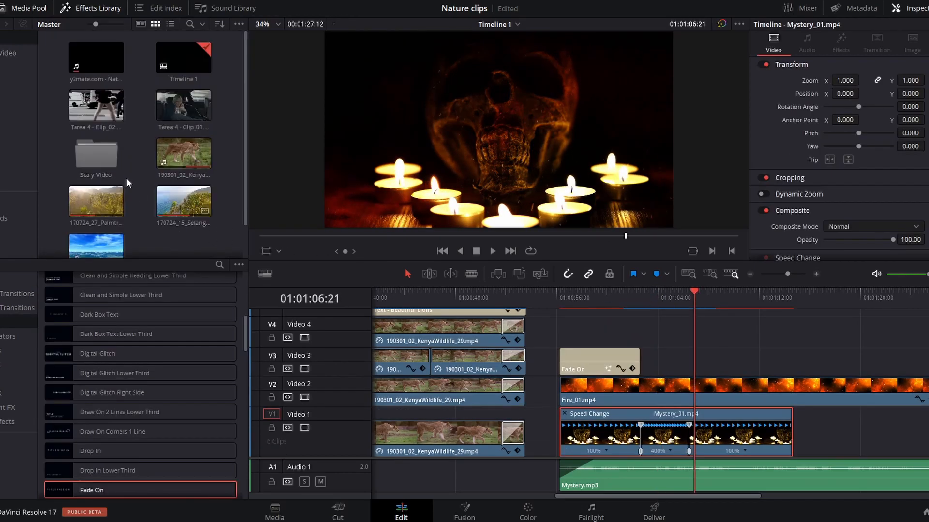
- Place Lights_01.mp4 from the Scary Video bin on Video 3 over the skull, with Zoom 0.070 and Position X -173, Y 279
{"action": "double_click", "coordinate": [103, 164]}
{"action": "left_click_drag", "start_coordinate": [110, 119], "coordinate": [682, 364]}
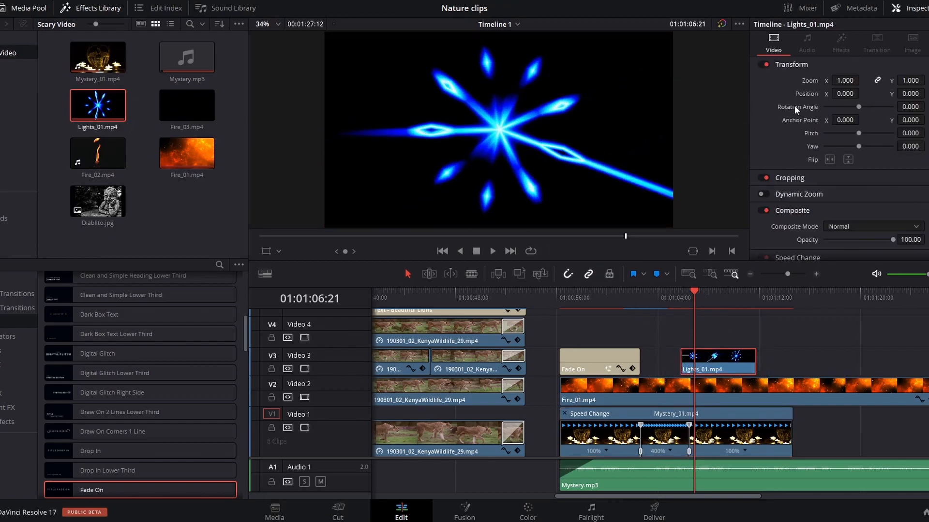
{"action": "left_click_drag", "start_coordinate": [850, 80], "coordinate": [921, 94]}
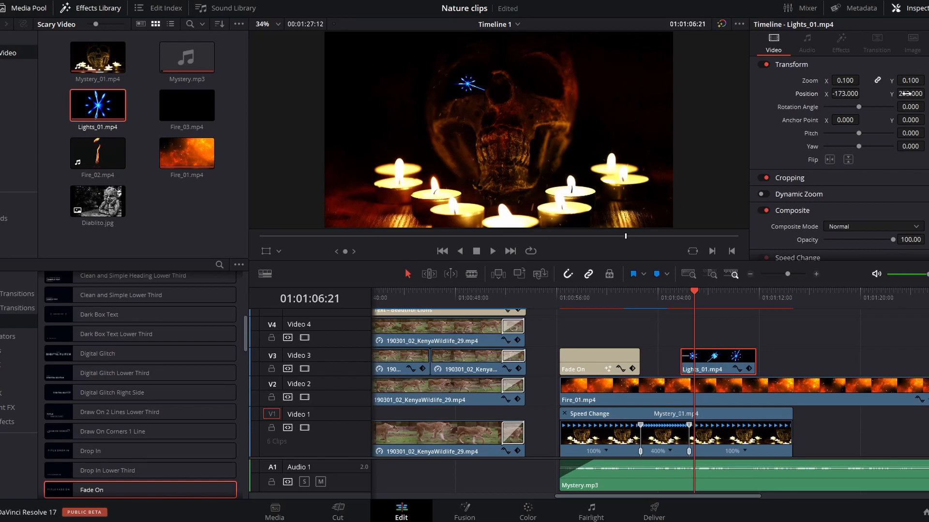
{"action": "mouse_move", "coordinate": [843, 81]}
{"action": "left_mouse_down"}
{"action": "mouse_move", "coordinate": [830, 81]}
{"action": "mouse_move", "coordinate": [839, 81]}
{"action": "left_mouse_up"}
{"action": "left_click_drag", "start_coordinate": [914, 93], "coordinate": [927, 93]}
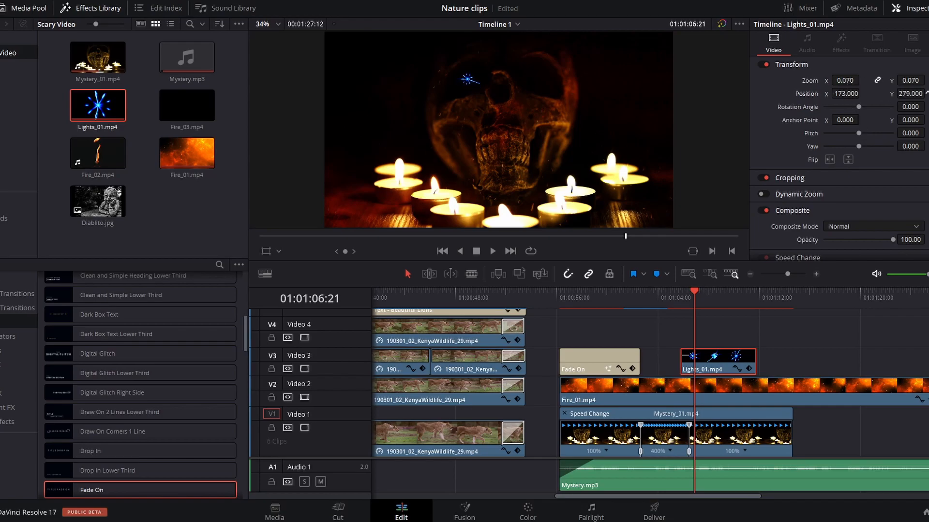
- Duplicate the Lights_01.mp4 clip onto Video 4 and set the copy's Position X to 205 for the other eye
{"action": "left_click_drag", "start_coordinate": [720, 363], "coordinate": [723, 345]}
{"action": "left_click", "coordinate": [721, 344]}
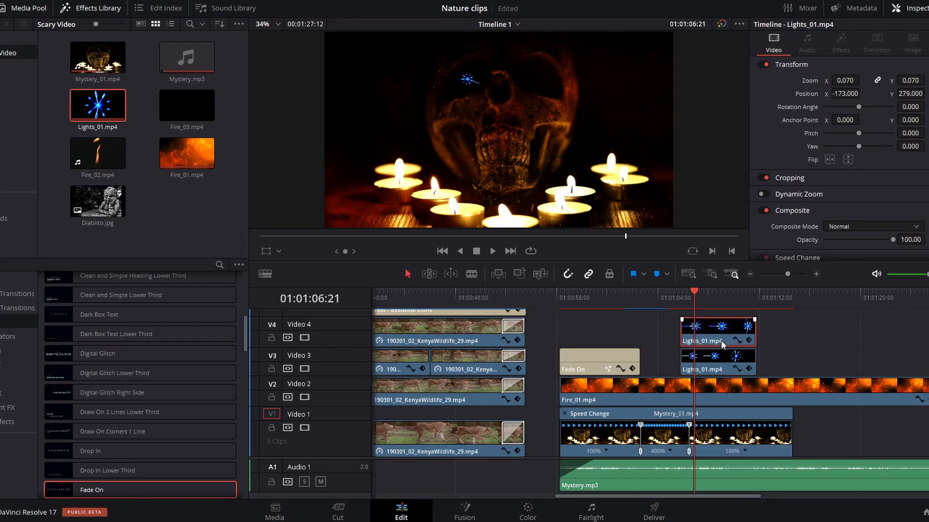
{"action": "left_click_drag", "start_coordinate": [825, 94], "coordinate": [862, 93]}
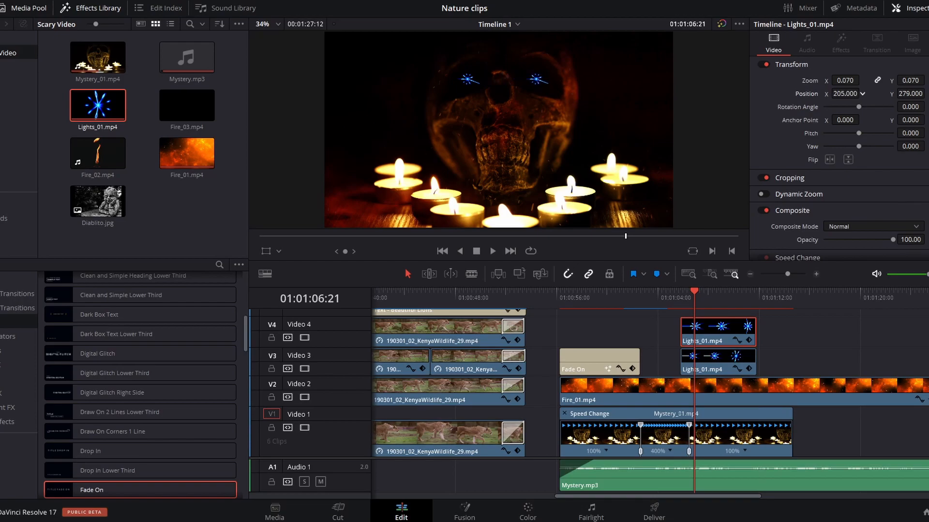
- Play back the eye lights and shift both Lights_01.mp4 clips to start just after Mystery_01.mp4's 400% speed segment
{"action": "left_click_drag", "start_coordinate": [681, 299], "coordinate": [666, 300]}
{"action": "key", "text": "space"}
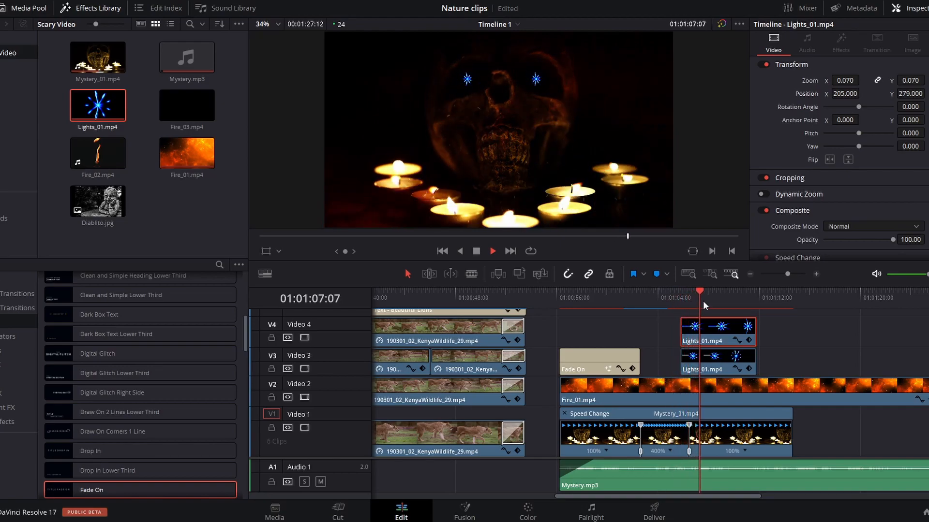
{"action": "key", "text": "space"}
{"action": "left_click_drag", "start_coordinate": [685, 332], "coordinate": [739, 340]}
{"action": "left_click_drag", "start_coordinate": [692, 296], "coordinate": [678, 297]}
{"action": "key", "text": "space"}
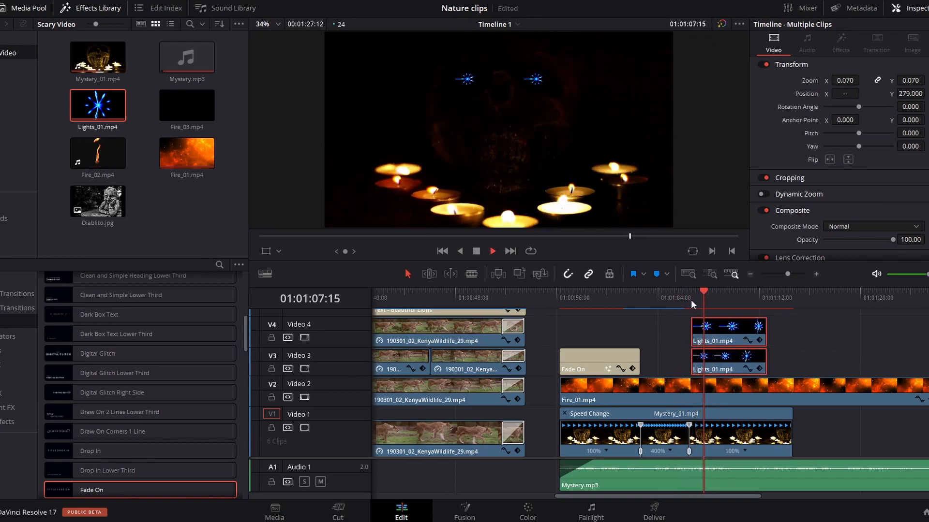
{"action": "left_click", "coordinate": [678, 299]}
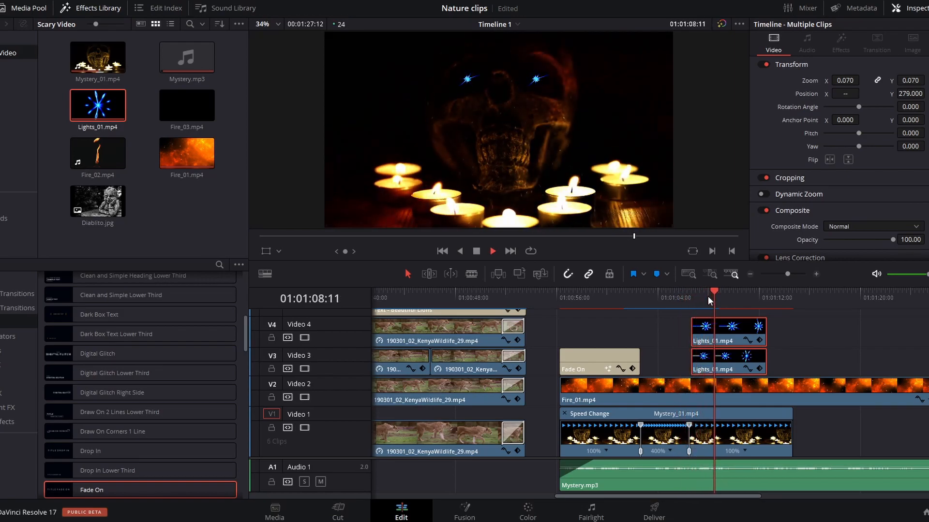
- Add a Cross Dissolve to the start of both Lights_01.mp4 clips, play back the effect and save the project
{"action": "left_click", "coordinate": [679, 299]}
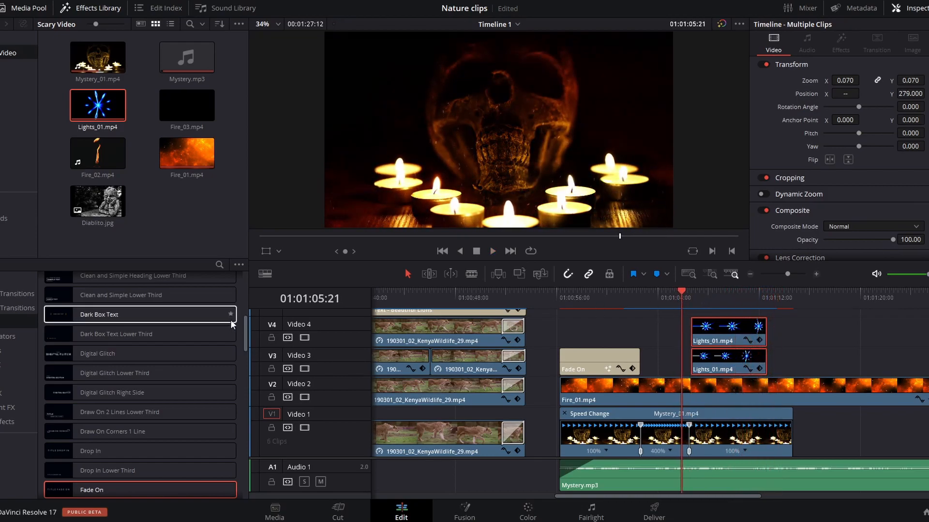
{"action": "left_click", "coordinate": [19, 293]}
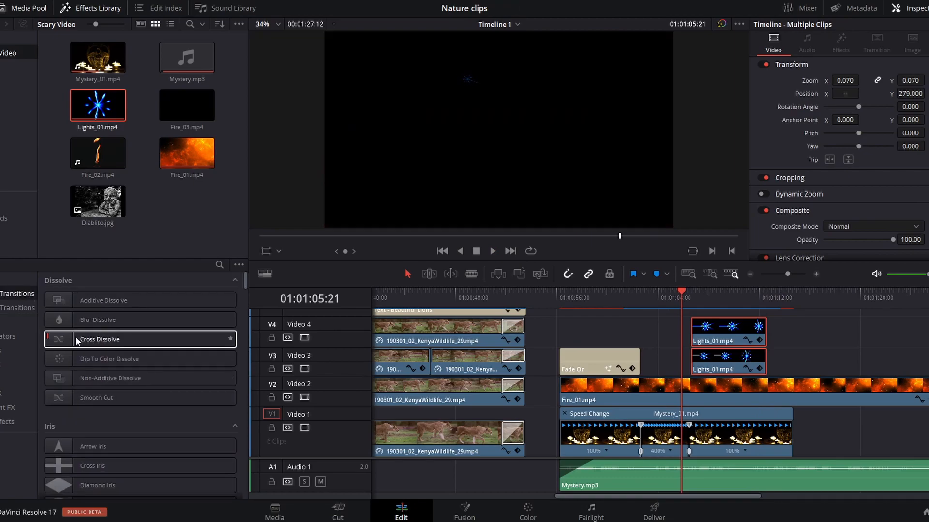
{"action": "left_click_drag", "start_coordinate": [76, 341], "coordinate": [702, 344]}
{"action": "left_click_drag", "start_coordinate": [110, 342], "coordinate": [702, 376]}
{"action": "key", "text": "space"}
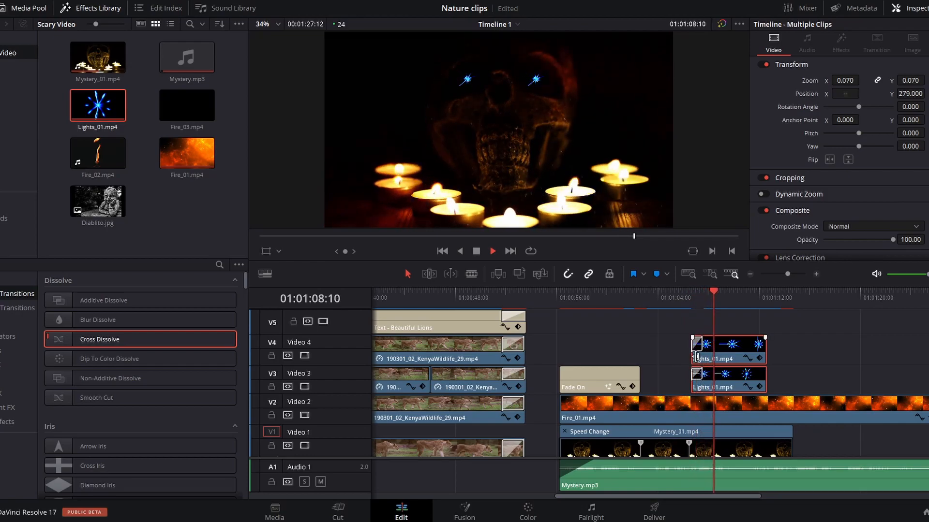
{"action": "key", "text": "space"}
{"action": "key", "text": "ctrl+s"}
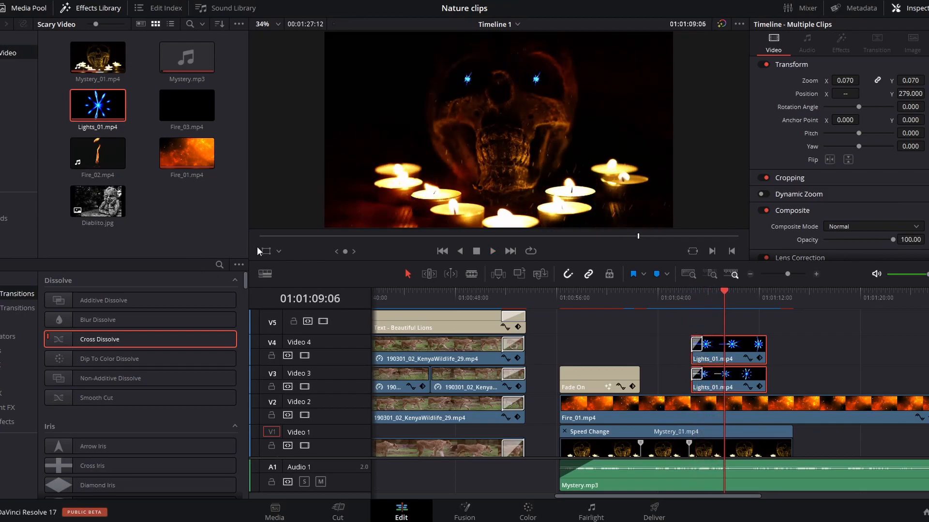
- Place Fire_02.mp4 on Video 5 after the eye lights, unlink its audio and delete the audio clip
{"action": "left_click_drag", "start_coordinate": [96, 153], "coordinate": [822, 325]}
{"action": "left_click", "coordinate": [828, 322]}
{"action": "right_click", "coordinate": [829, 321]}
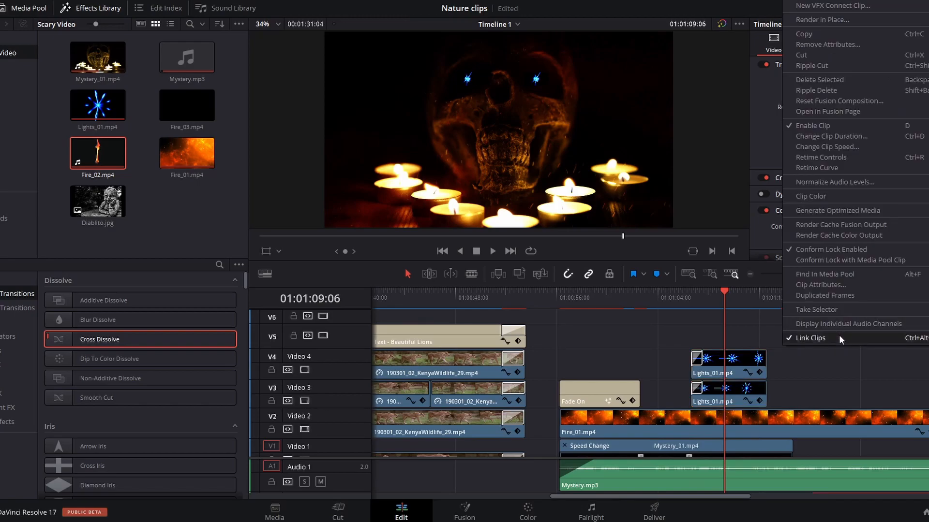
{"action": "left_click", "coordinate": [840, 338]}
{"action": "scroll", "coordinate": [886, 410], "scroll_direction": "down", "scroll_amount": 2}
{"action": "left_click", "coordinate": [828, 481]}
{"action": "scroll", "coordinate": [911, 488], "scroll_direction": "down", "scroll_amount": 2}
{"action": "left_click", "coordinate": [910, 488]}
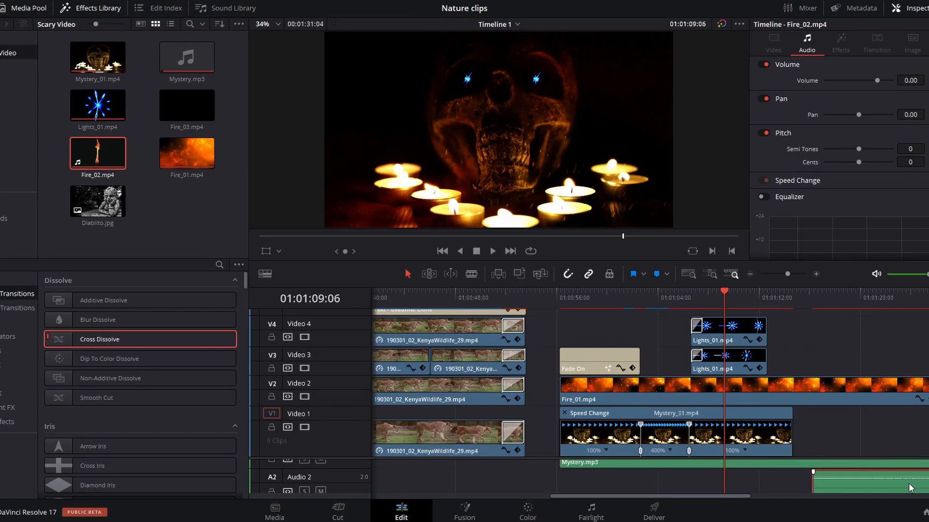
{"action": "key", "text": "Delete"}
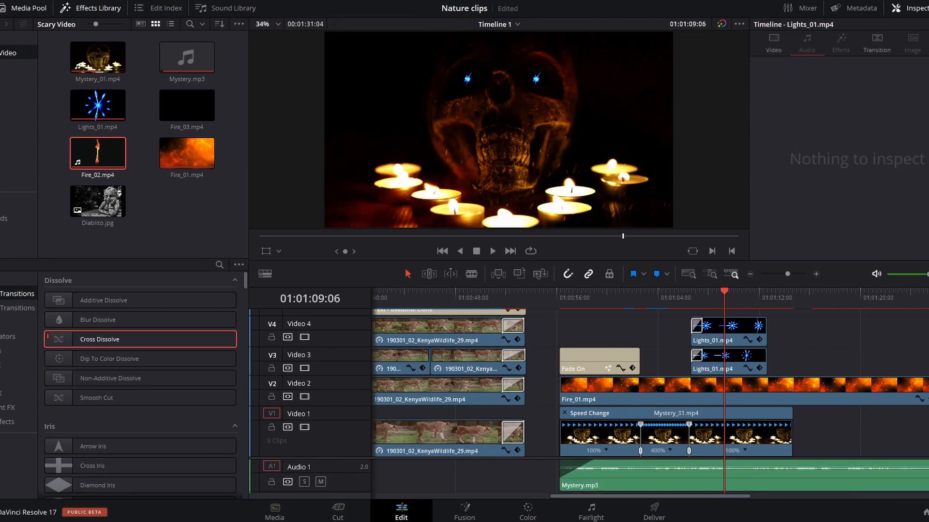
- Align Fire_02.mp4 on Video 5 with the start of the Lights_01.mp4 clips and set its Zoom to 0.990
{"action": "scroll", "coordinate": [866, 376], "scroll_direction": "up", "scroll_amount": 2}
{"action": "left_click_drag", "start_coordinate": [860, 320], "coordinate": [736, 335]}
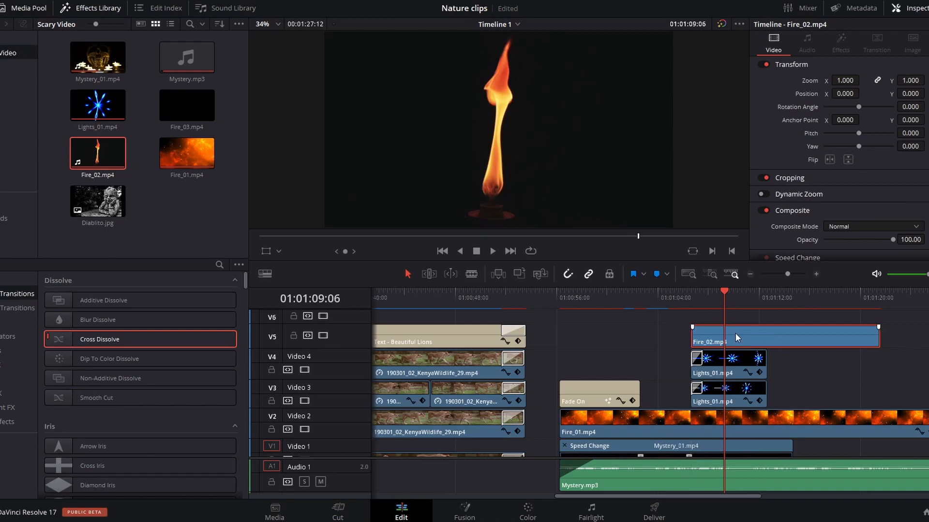
{"action": "mouse_move", "coordinate": [840, 81]}
{"action": "left_mouse_down"}
{"action": "mouse_move", "coordinate": [794, 81]}
{"action": "mouse_move", "coordinate": [840, 81]}
{"action": "left_mouse_up"}
{"action": "left_click", "coordinate": [707, 302]}
{"action": "left_click", "coordinate": [722, 305]}
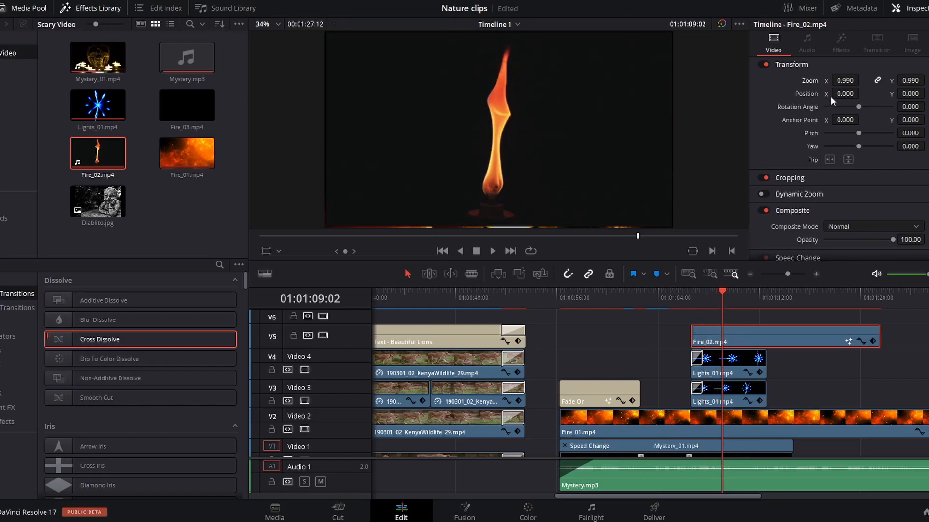
- Crop Fire_02.mp4 on all four sides in the viewer to a narrow vertical strip around the flame
{"action": "left_click", "coordinate": [280, 252]}
{"action": "left_click", "coordinate": [289, 280]}
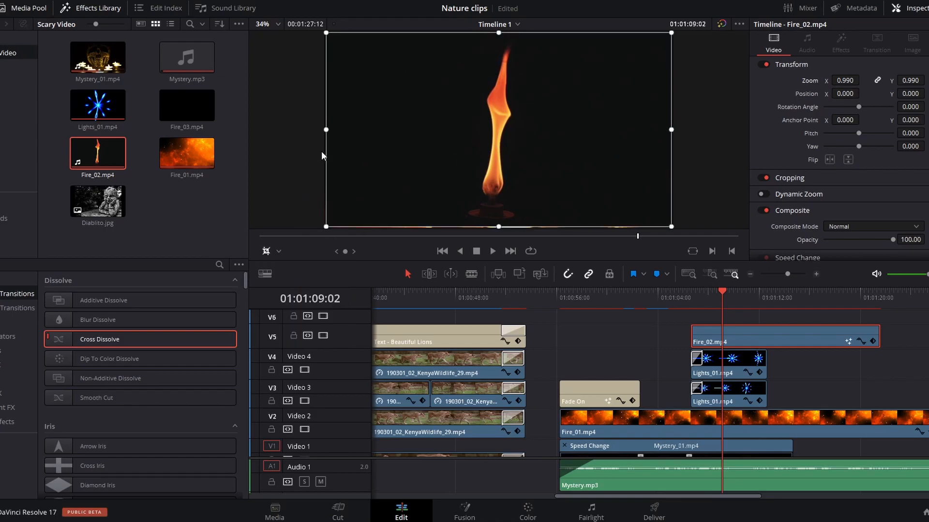
{"action": "left_click_drag", "start_coordinate": [326, 131], "coordinate": [467, 131]}
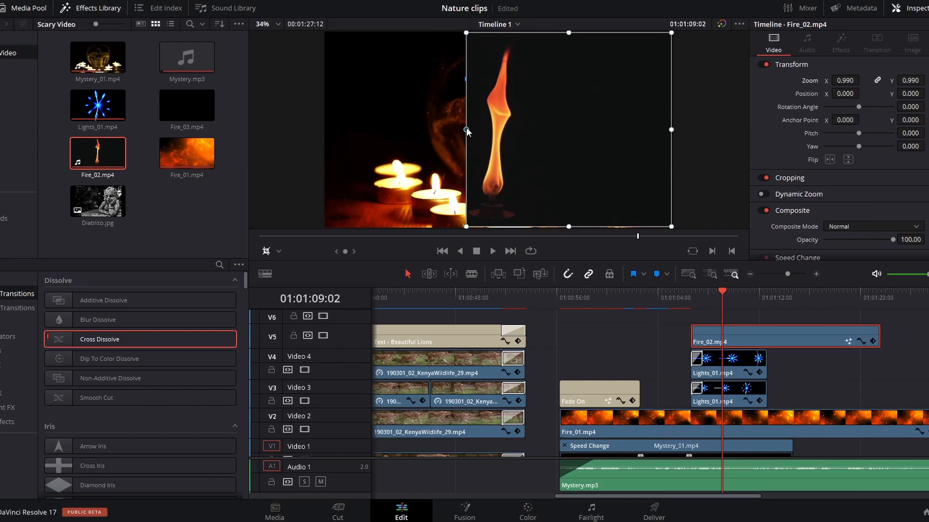
{"action": "left_click_drag", "start_coordinate": [568, 226], "coordinate": [568, 193]}
{"action": "left_click_drag", "start_coordinate": [671, 113], "coordinate": [480, 115]}
{"action": "left_click_drag", "start_coordinate": [494, 34], "coordinate": [496, 38]}
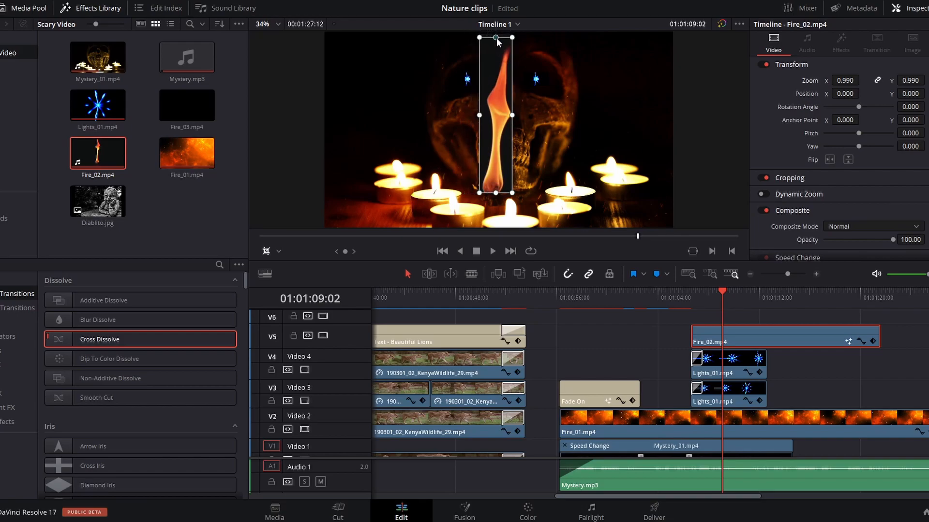
- Check the flame along Fire_02.mp4 and extend the crop's top and right edges to contain its movement
{"action": "left_click_drag", "start_coordinate": [704, 294], "coordinate": [746, 294]}
{"action": "left_click_drag", "start_coordinate": [495, 38], "coordinate": [496, 33]}
{"action": "left_click", "coordinate": [702, 293]}
{"action": "left_click_drag", "start_coordinate": [714, 292], "coordinate": [761, 297]}
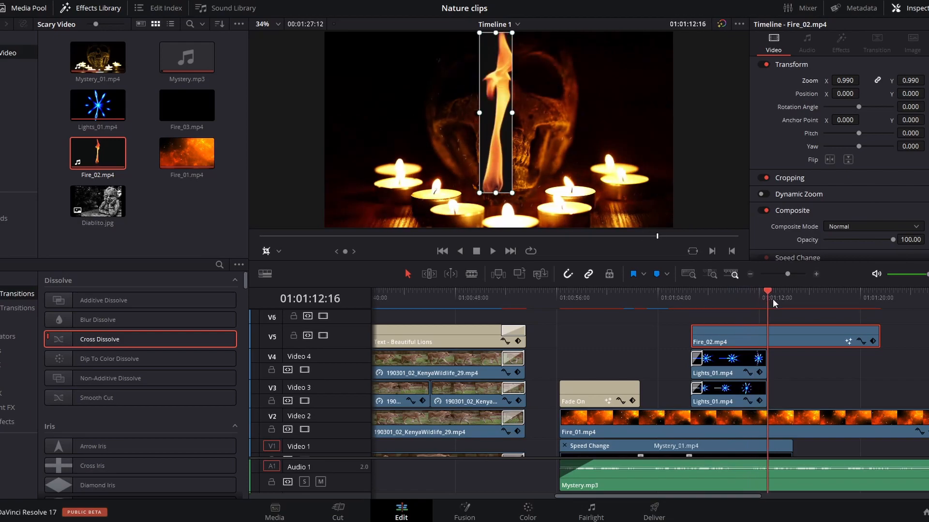
{"action": "left_click_drag", "start_coordinate": [512, 114], "coordinate": [524, 112]}
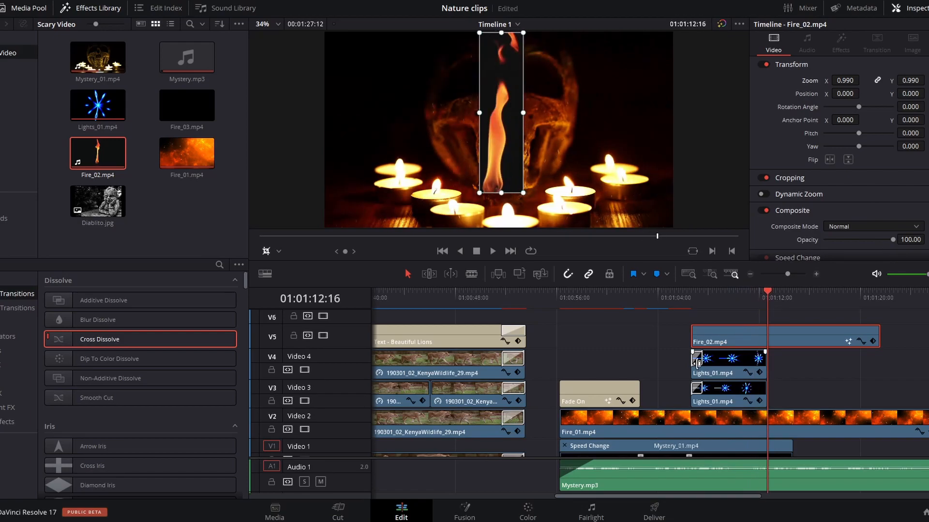
{"action": "left_click", "coordinate": [704, 297]}
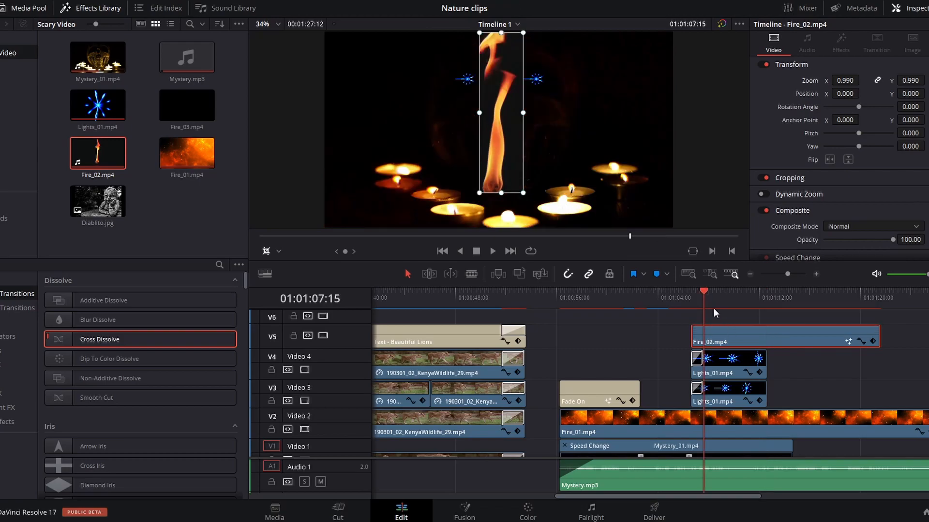
- Set Fire_02.mp4's Composite Mode to Pin Light and its Opacity to 35.88
{"action": "scroll", "coordinate": [839, 158], "scroll_direction": "down", "scroll_amount": 3}
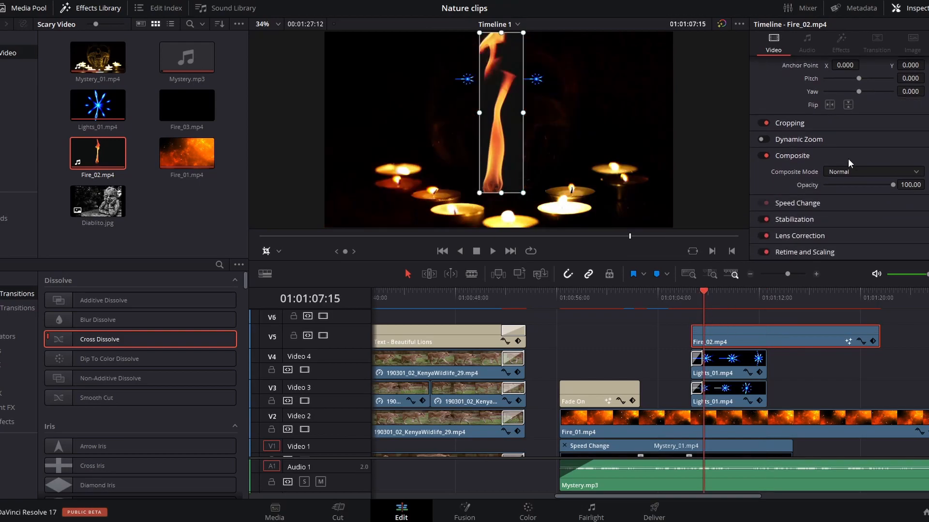
{"action": "left_click", "coordinate": [843, 171]}
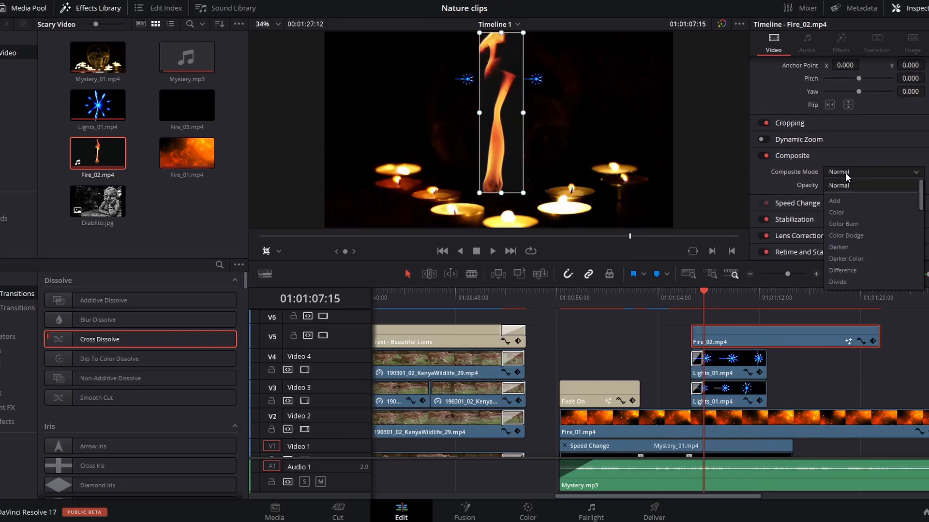
{"action": "left_click", "coordinate": [850, 236]}
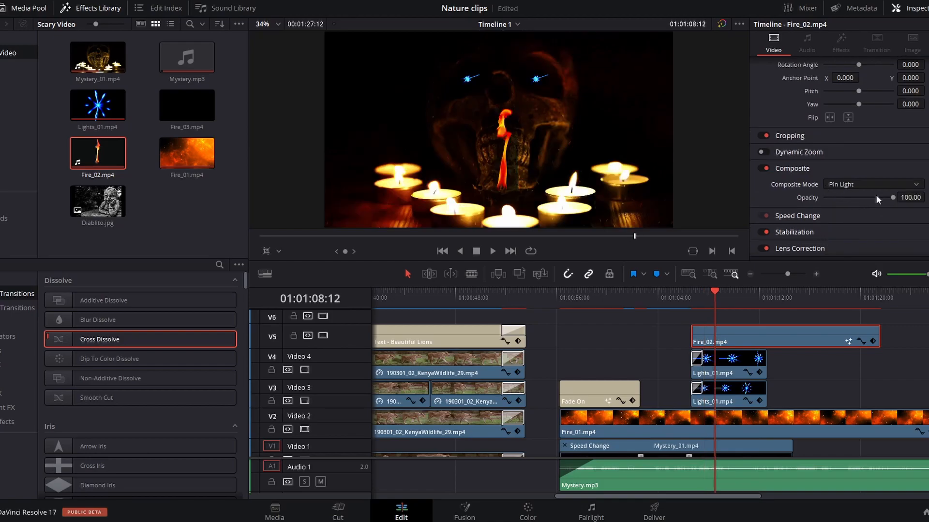
{"action": "left_click_drag", "start_coordinate": [892, 198], "coordinate": [848, 208]}
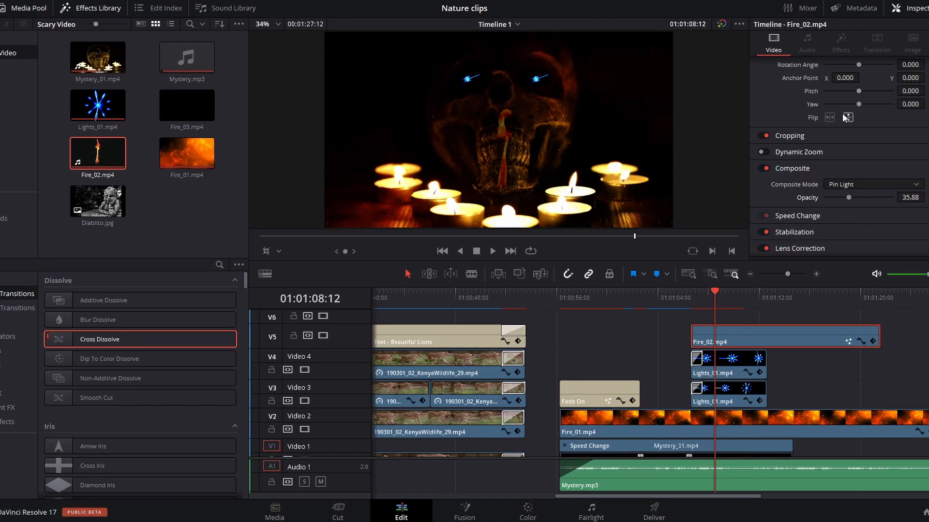
- Set Fire_02.mp4's Zoom to 0.280 and Position to X 14, Y 357 on the skull's forehead, and play it back
{"action": "scroll", "coordinate": [844, 119], "scroll_direction": "up", "scroll_amount": 2}
{"action": "left_click_drag", "start_coordinate": [851, 94], "coordinate": [910, 95]}
{"action": "mouse_move", "coordinate": [838, 81]}
{"action": "left_mouse_down"}
{"action": "mouse_move", "coordinate": [827, 80]}
{"action": "mouse_move", "coordinate": [838, 97]}
{"action": "left_mouse_up"}
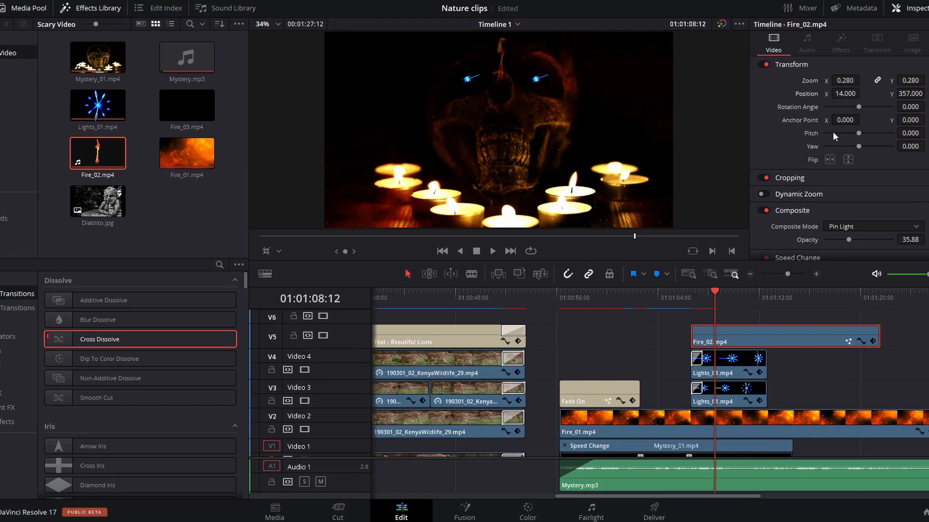
{"action": "left_click", "coordinate": [681, 300]}
{"action": "key", "text": "space"}
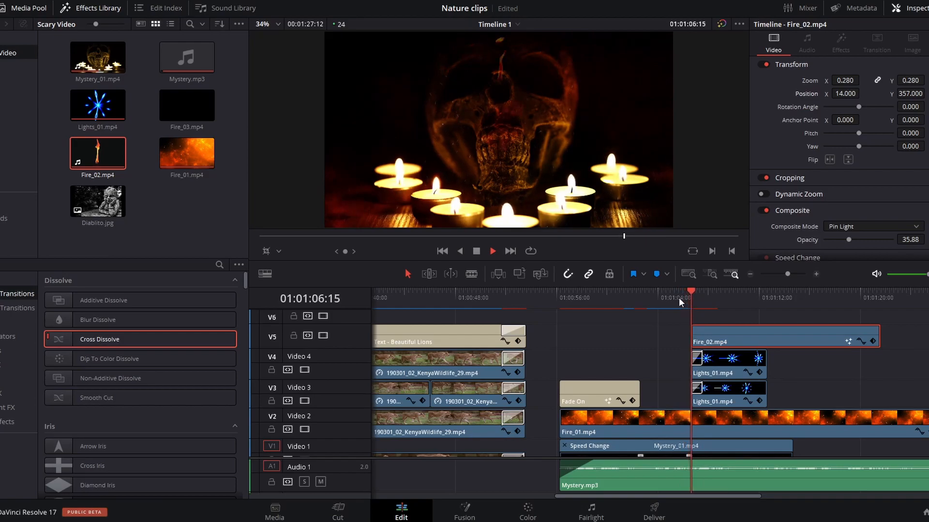
{"action": "key", "text": "space"}
- Add a Cross Dissolve to the start of Fire_02.mp4 and play back the skull section
{"action": "left_click_drag", "start_coordinate": [149, 338], "coordinate": [704, 330]}
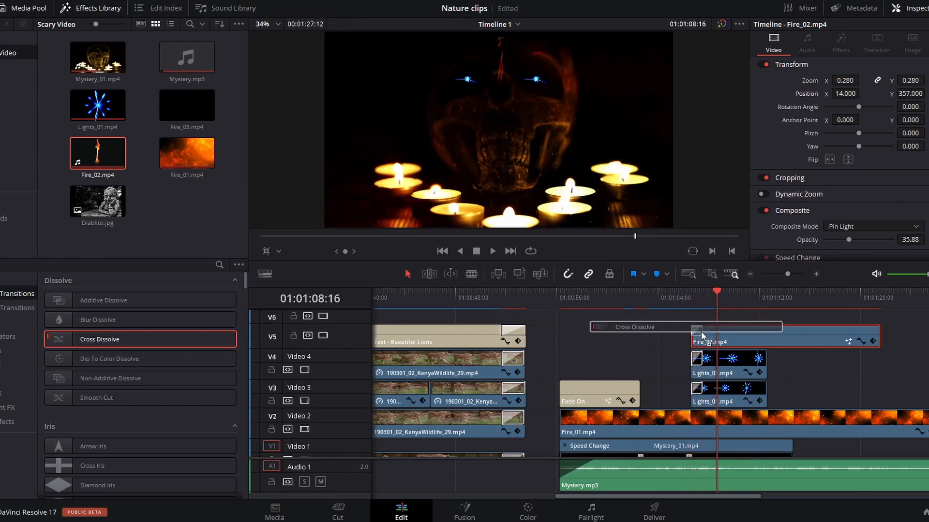
{"action": "left_click", "coordinate": [679, 298]}
{"action": "key", "text": "space"}
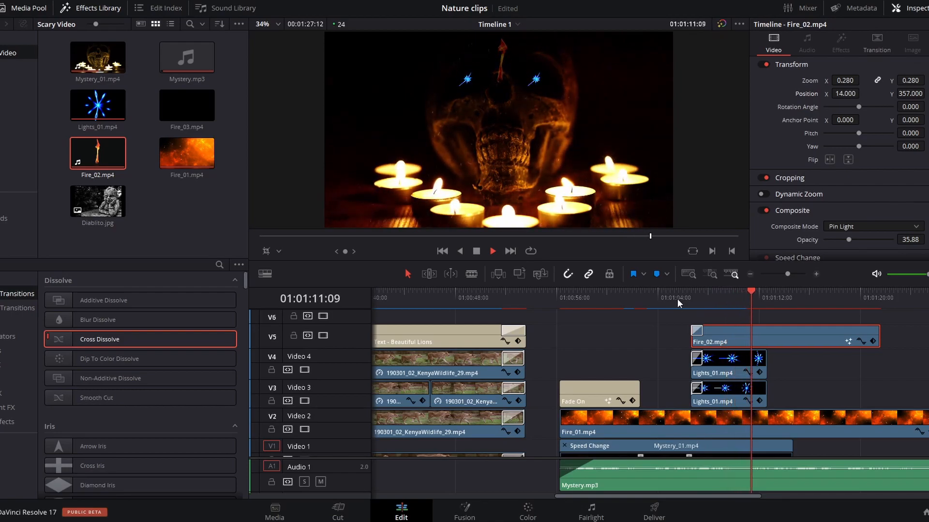
{"action": "key", "text": "space"}
{"action": "left_click_drag", "start_coordinate": [573, 303], "coordinate": [665, 307]}
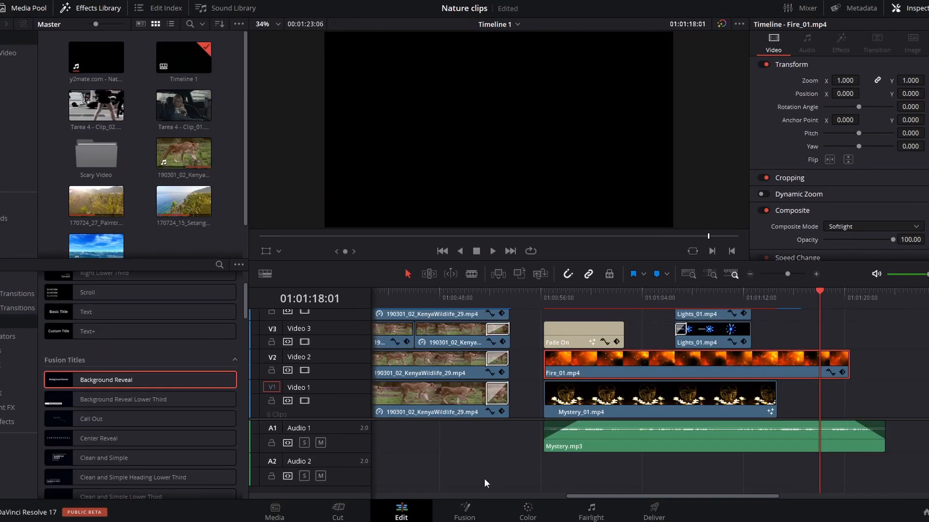
- Open the Fire_01.mp4 clip on the Fusion page and view its node graph
{"action": "left_click_drag", "start_coordinate": [642, 496], "coordinate": [652, 478]}
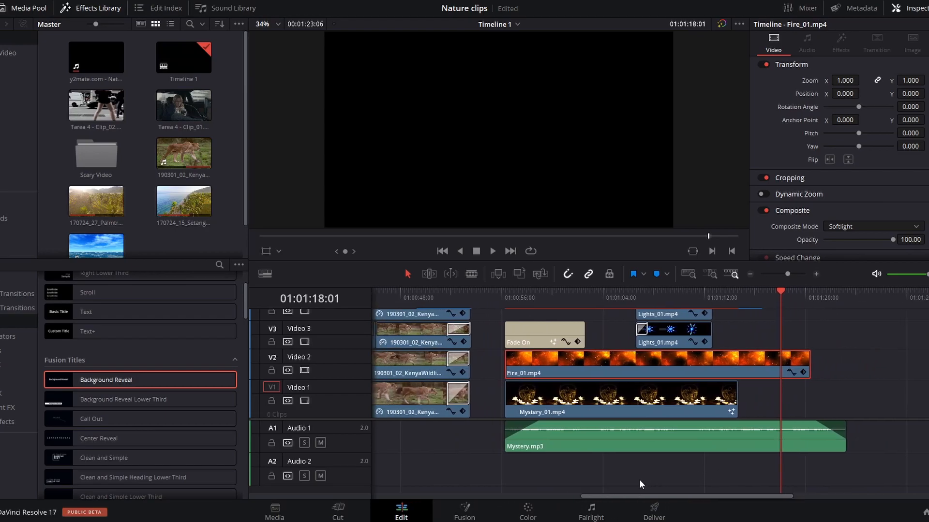
{"action": "left_click", "coordinate": [467, 508]}
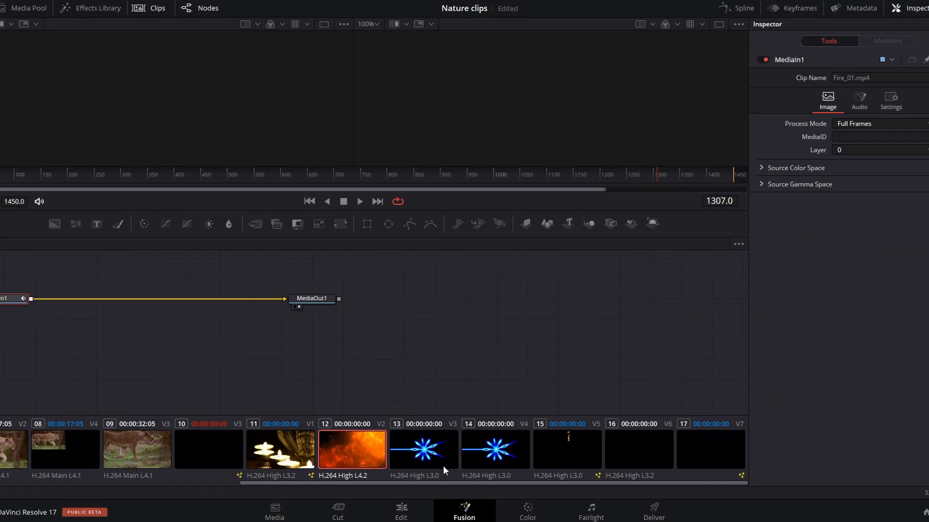
{"action": "left_click_drag", "start_coordinate": [426, 363], "coordinate": [628, 352]}
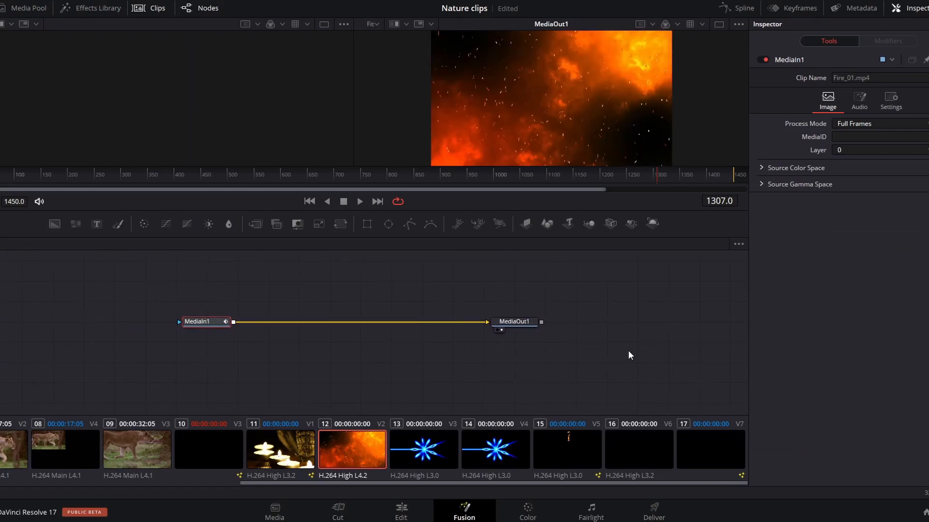
{"action": "scroll", "coordinate": [567, 358], "scroll_direction": "down", "scroll_amount": 1}
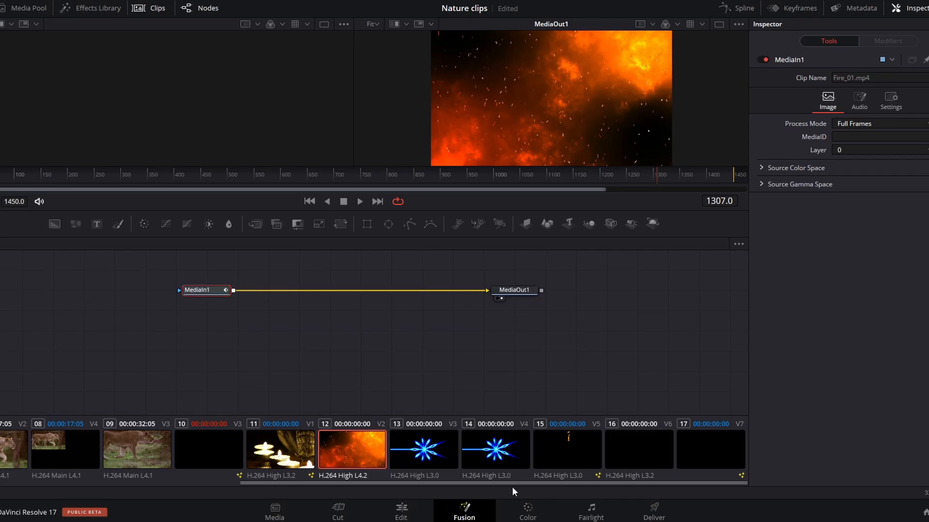
- Switch to the Color page and select lion clip 07 on Video 2
{"action": "left_click", "coordinate": [527, 511]}
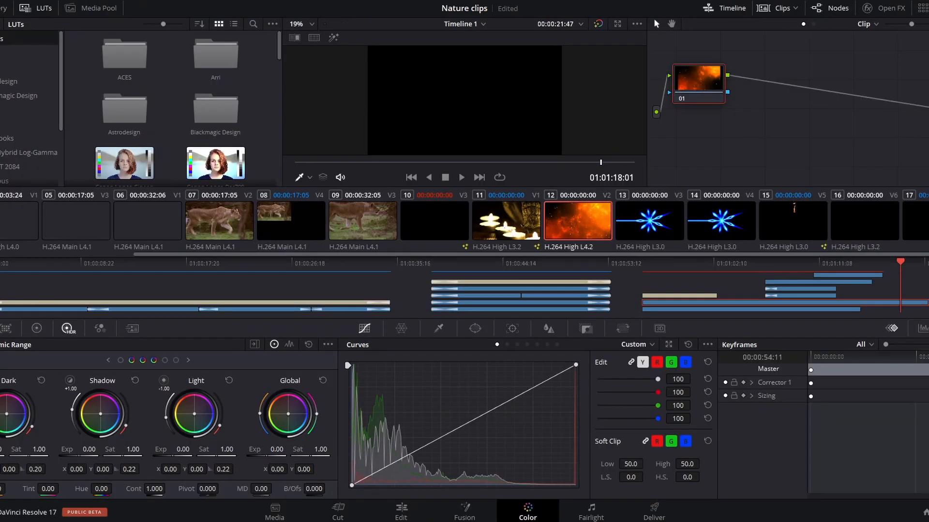
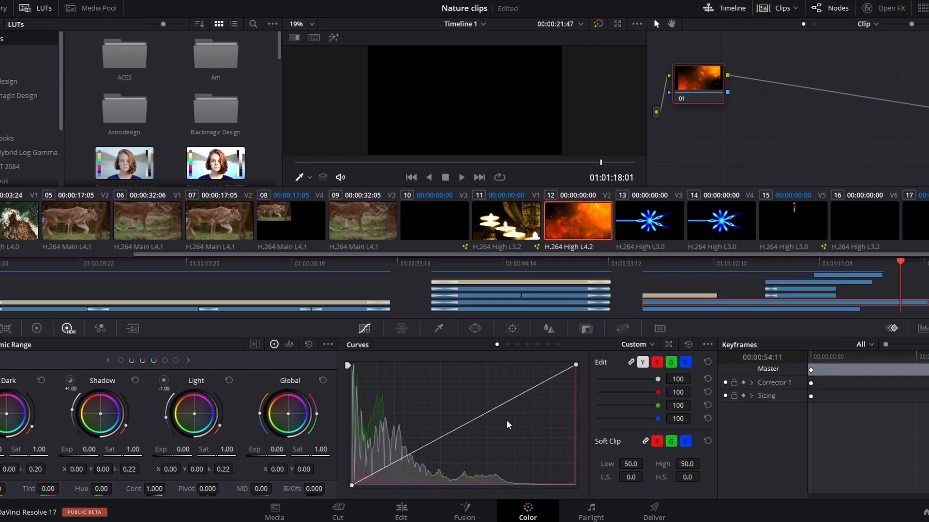
{"action": "left_click", "coordinate": [221, 230]}
{"action": "left_click", "coordinate": [167, 234]}
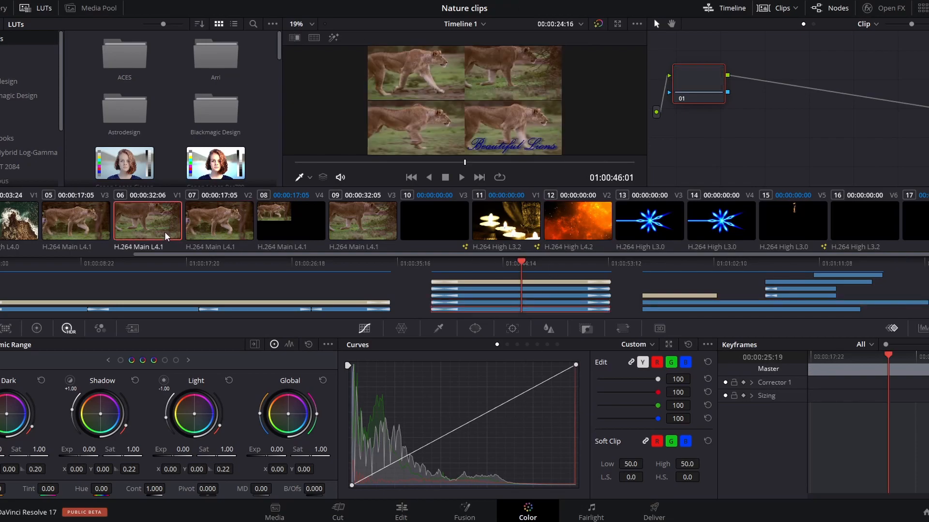
{"action": "left_click", "coordinate": [199, 235]}
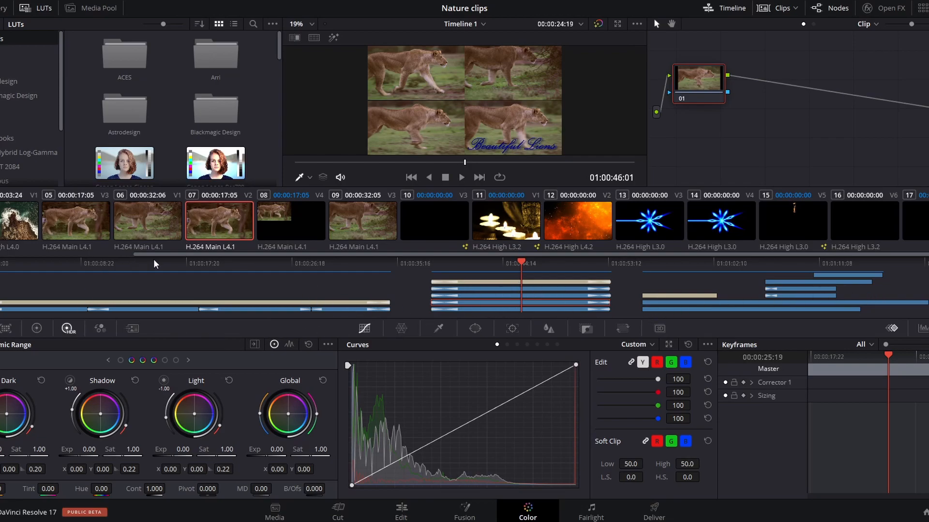
- Hide the timeline, view the clip filter options and hide the clip thumbnails on the Color page
{"action": "left_click", "coordinate": [725, 10]}
{"action": "left_click", "coordinate": [782, 9]}
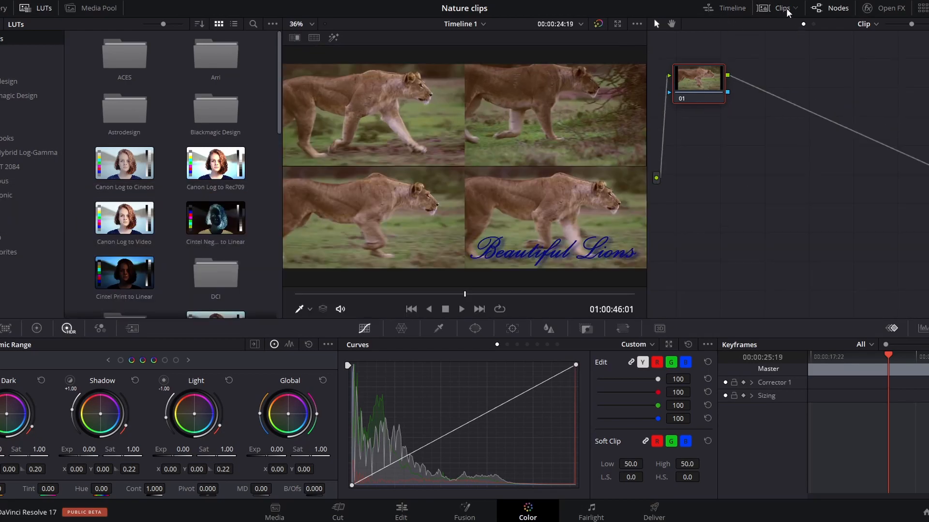
{"action": "left_click", "coordinate": [782, 9]}
{"action": "left_click", "coordinate": [796, 9]}
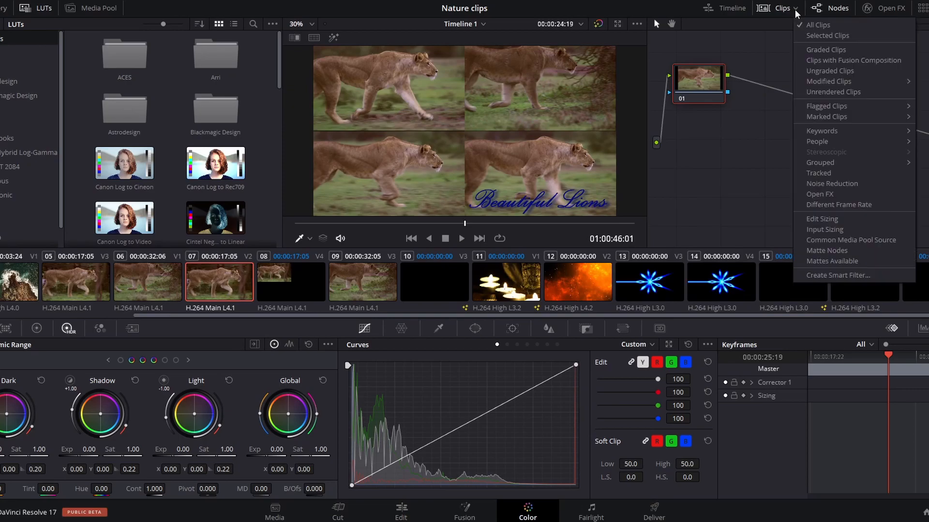
{"action": "left_click", "coordinate": [780, 9]}
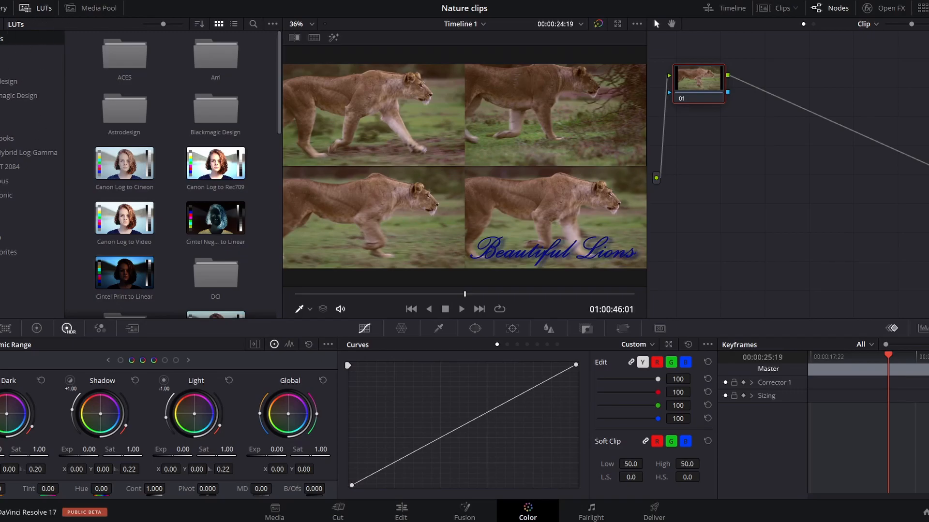
- Browse the Film Looks LUTs and show the project's media pool on the Color page
{"action": "left_click", "coordinate": [35, 8]}
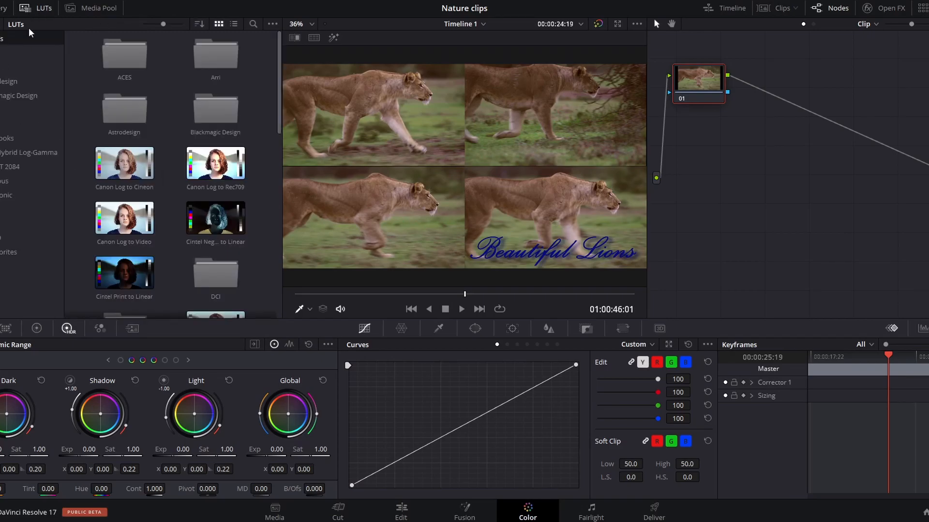
{"action": "left_click", "coordinate": [9, 140]}
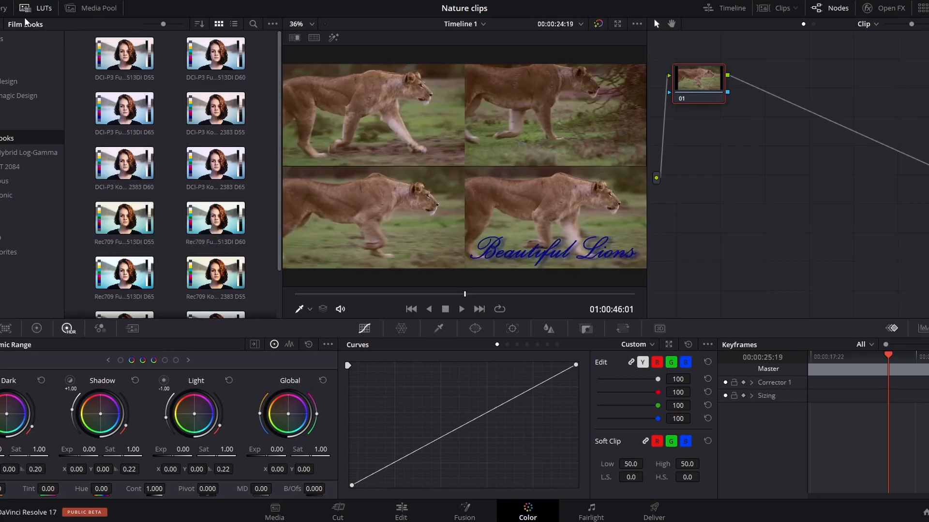
{"action": "left_click", "coordinate": [77, 7]}
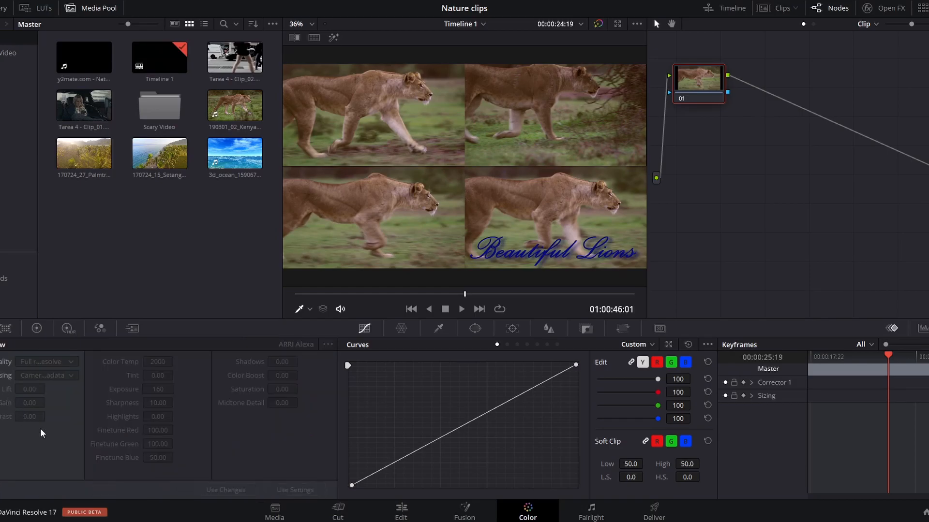
- View the Color Match palette and the primary Color Wheels for the lion clip
{"action": "left_click", "coordinate": [6, 331]}
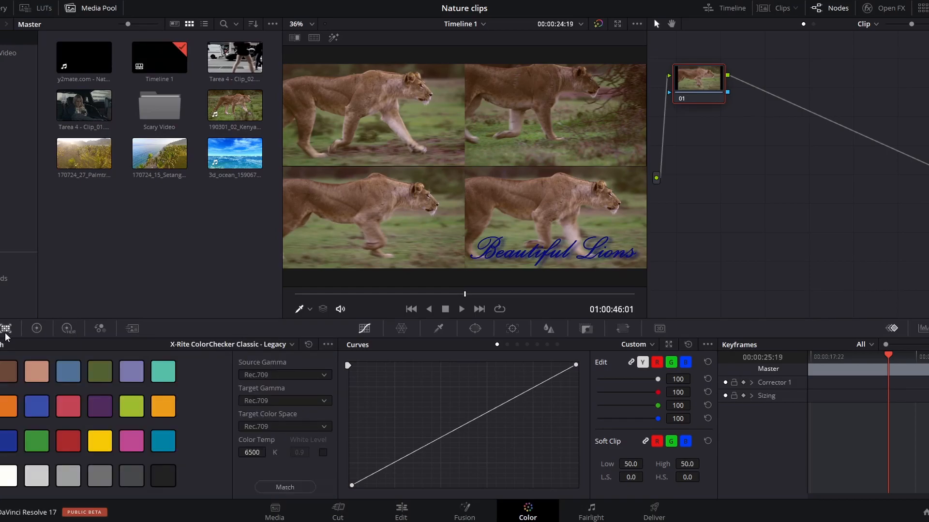
{"action": "left_click", "coordinate": [34, 329]}
{"action": "left_click", "coordinate": [12, 328]}
{"action": "left_click", "coordinate": [42, 328]}
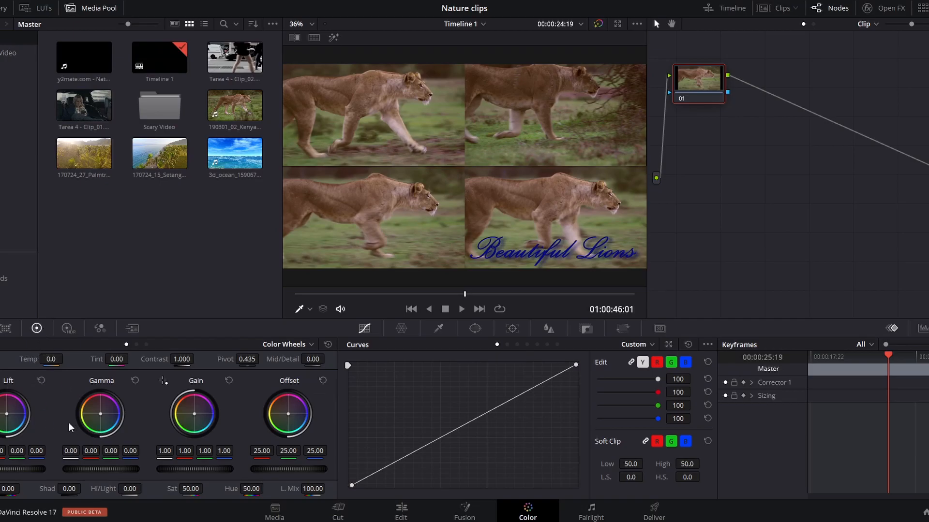
- Try shifting the lion clip's Lift and Gamma color balance toward different tints and reset both wheels
{"action": "left_click_drag", "start_coordinate": [6, 414], "coordinate": [4, 410]}
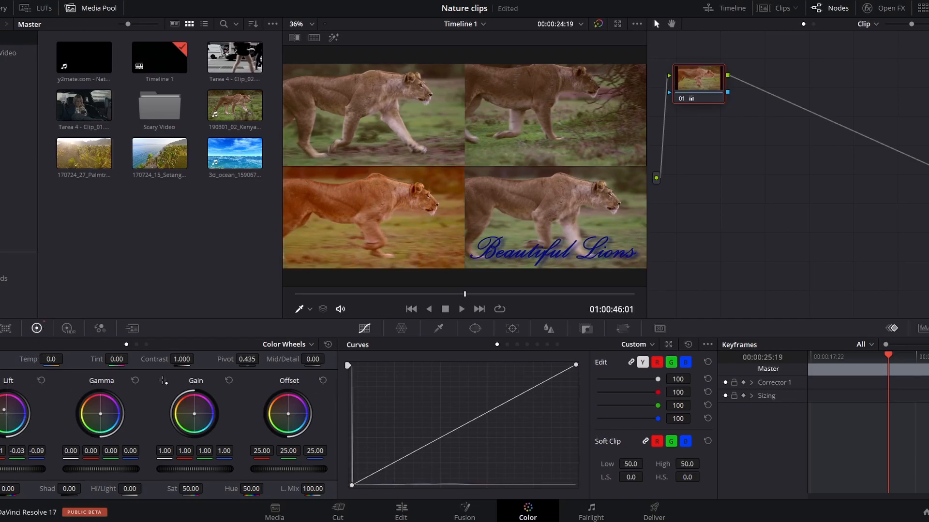
{"action": "key", "text": "ctrl+z"}
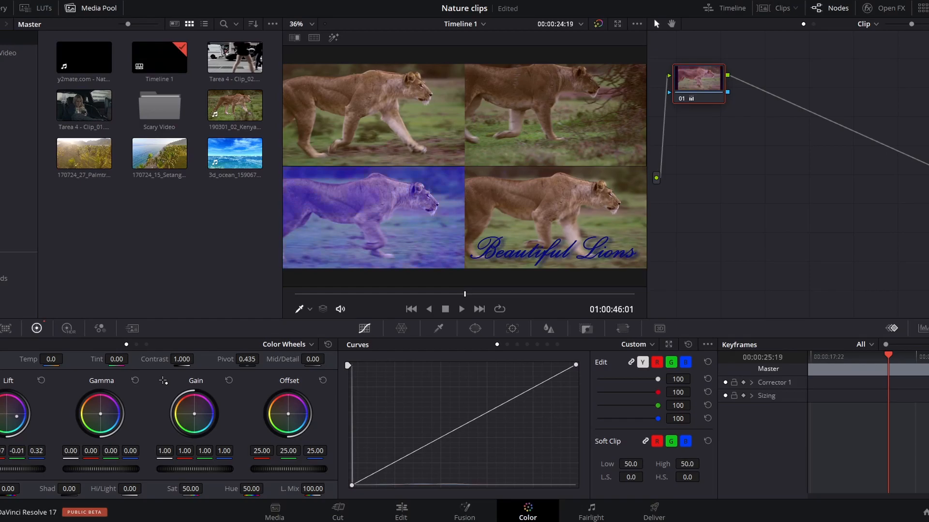
{"action": "mouse_move", "coordinate": [26, 415]}
{"action": "left_mouse_down"}
{"action": "mouse_move", "coordinate": [4, 410]}
{"action": "mouse_move", "coordinate": [25, 411]}
{"action": "mouse_move", "coordinate": [12, 410]}
{"action": "left_mouse_up"}
{"action": "left_click", "coordinate": [41, 380]}
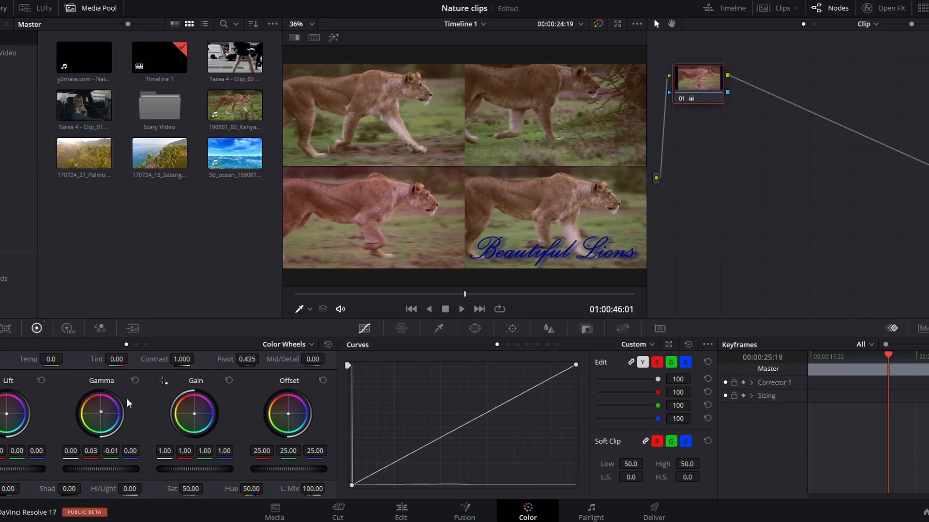
{"action": "left_click", "coordinate": [131, 381]}
- Try tinting the Dark, Shadow, Light and Global zones with the HDR wheels and reset the adjustments
{"action": "left_click", "coordinate": [68, 329]}
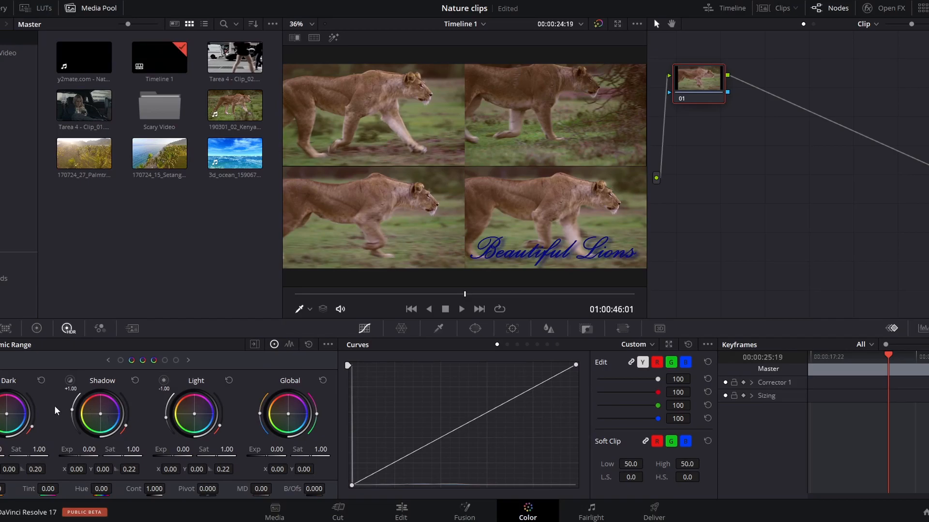
{"action": "left_click_drag", "start_coordinate": [7, 415], "coordinate": [8, 405]}
{"action": "left_click_drag", "start_coordinate": [109, 423], "coordinate": [112, 419]}
{"action": "left_click_drag", "start_coordinate": [195, 416], "coordinate": [189, 412]}
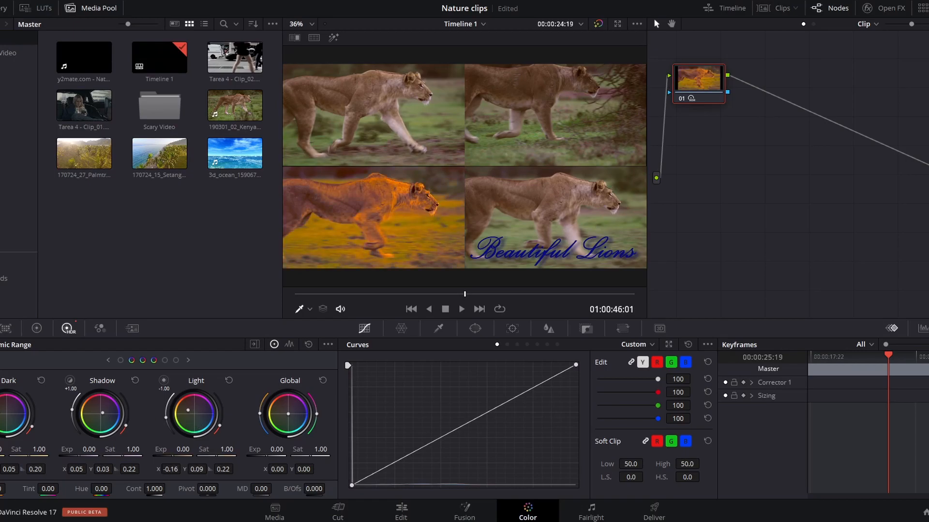
{"action": "left_click", "coordinate": [228, 380]}
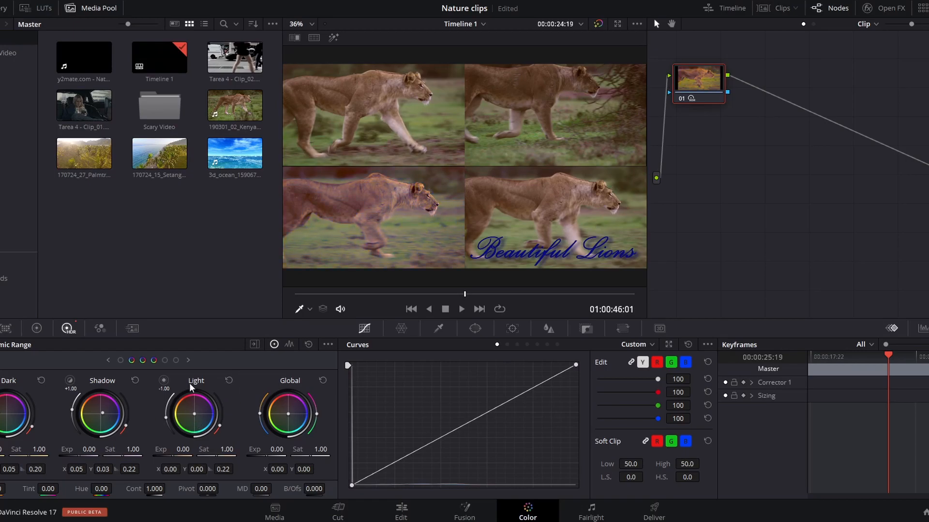
{"action": "left_click_drag", "start_coordinate": [280, 409], "coordinate": [320, 407]}
{"action": "left_click", "coordinate": [321, 380]}
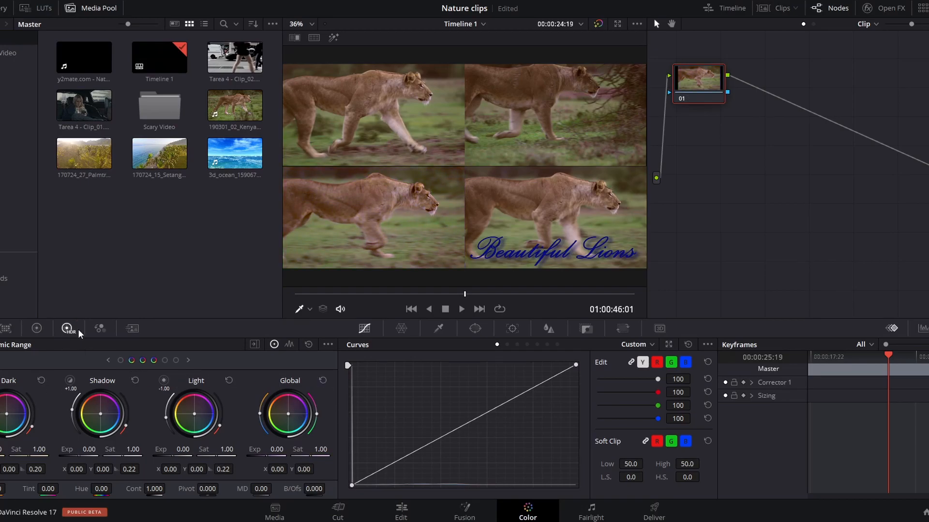
- Try the Monochrome option of the RGB Mixer on the lion clip and turn it off again
{"action": "left_click", "coordinate": [99, 329]}
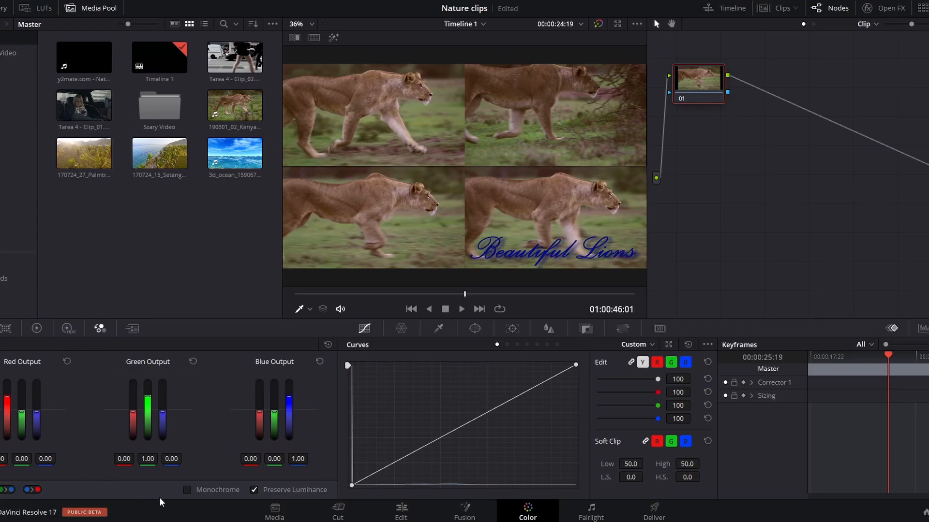
{"action": "left_click", "coordinate": [186, 491]}
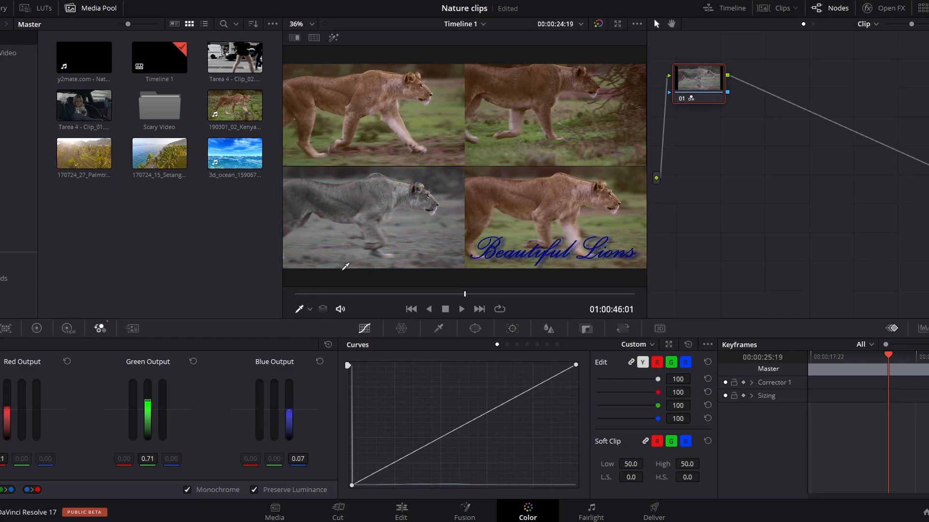
{"action": "left_click", "coordinate": [335, 240]}
{"action": "left_click", "coordinate": [186, 489]}
- Show the Motion Effects palette and bend node 01's custom curve downward in the shadows to add contrast
{"action": "left_click", "coordinate": [132, 329]}
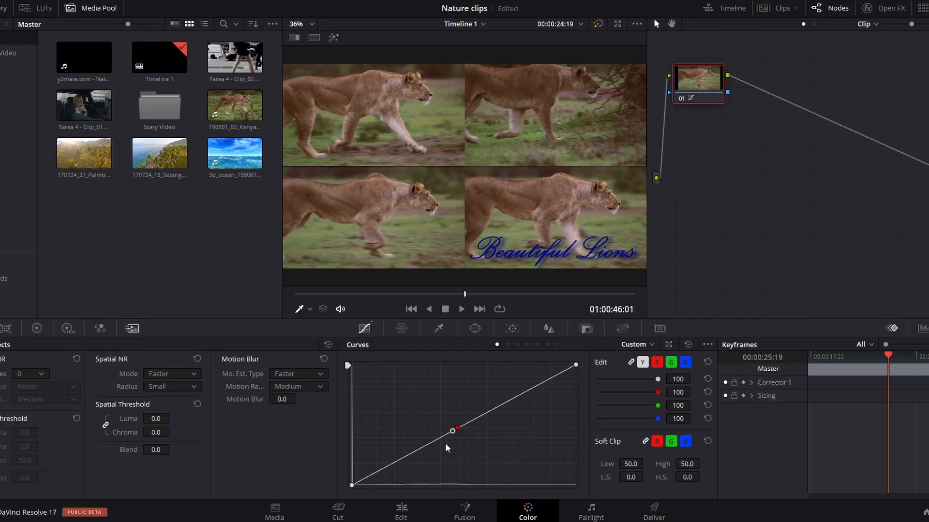
{"action": "left_click_drag", "start_coordinate": [446, 436], "coordinate": [422, 457]}
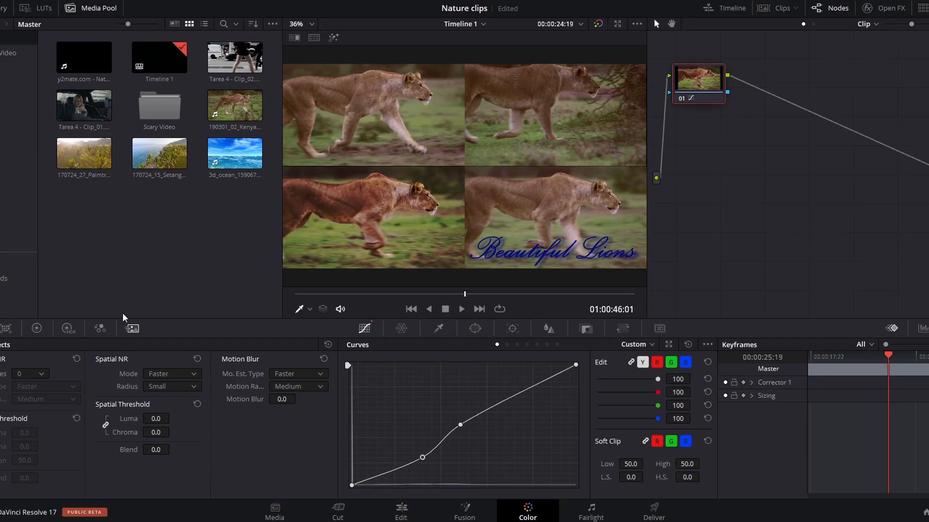
- Apply the DCI-P3 Fujifilm 3513DI D65 film look LUT to node 01 and play back the graded lion clip
{"action": "left_click", "coordinate": [37, 14]}
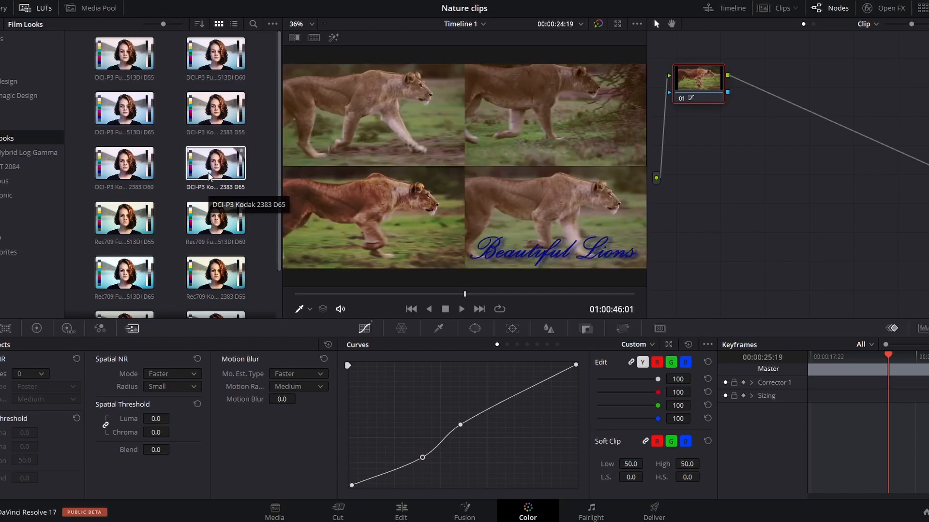
{"action": "scroll", "coordinate": [203, 241], "scroll_direction": "down", "scroll_amount": 1}
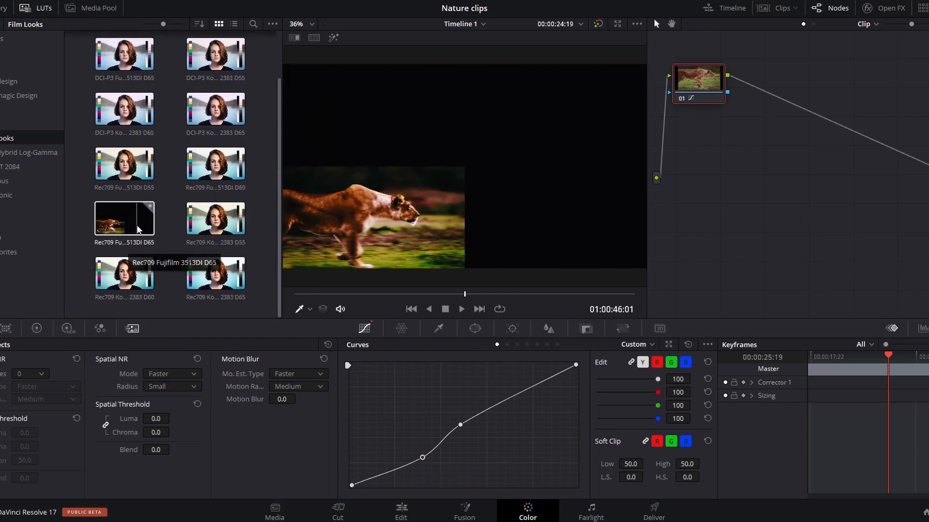
{"action": "scroll", "coordinate": [125, 105], "scroll_direction": "up", "scroll_amount": 1}
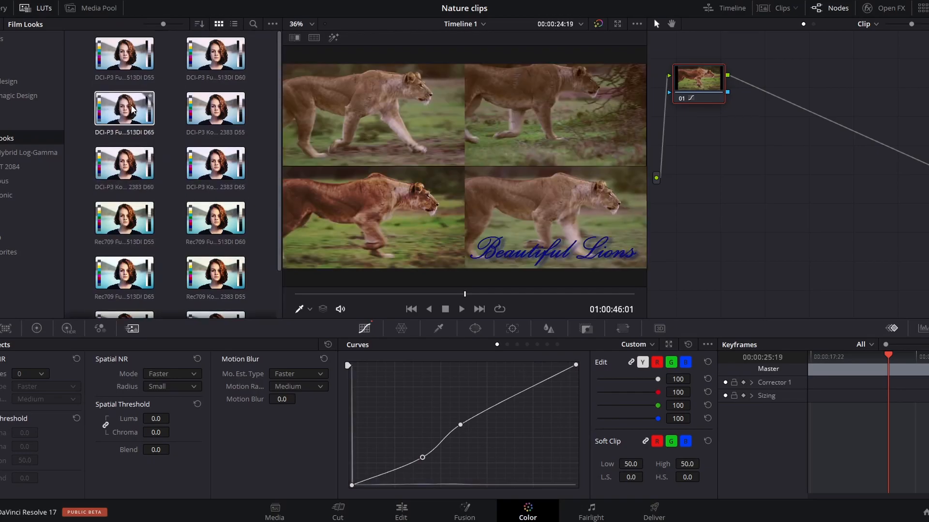
{"action": "double_click", "coordinate": [121, 117]}
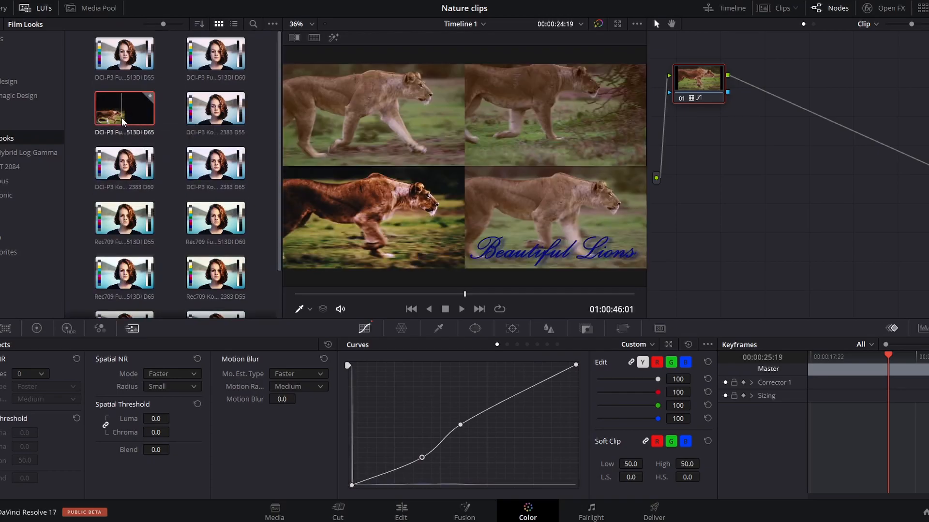
{"action": "left_click", "coordinate": [422, 294]}
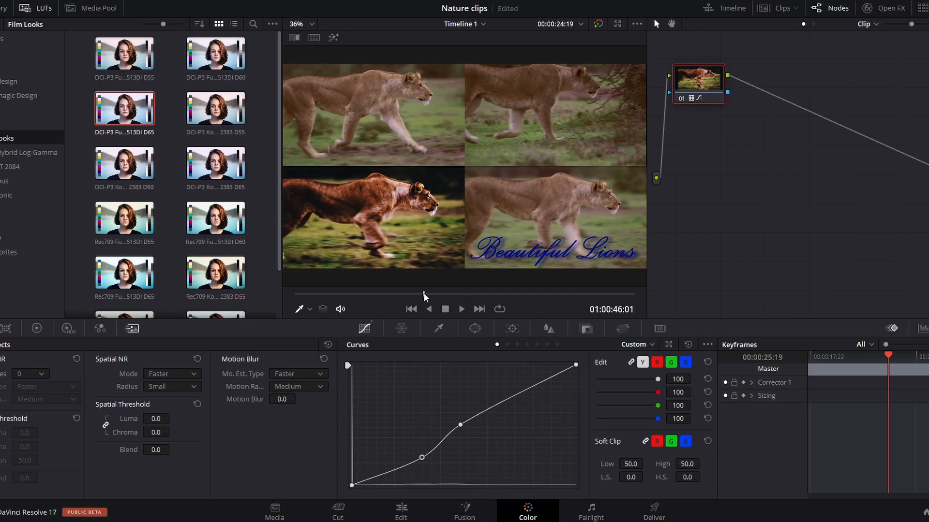
{"action": "left_click", "coordinate": [461, 309]}
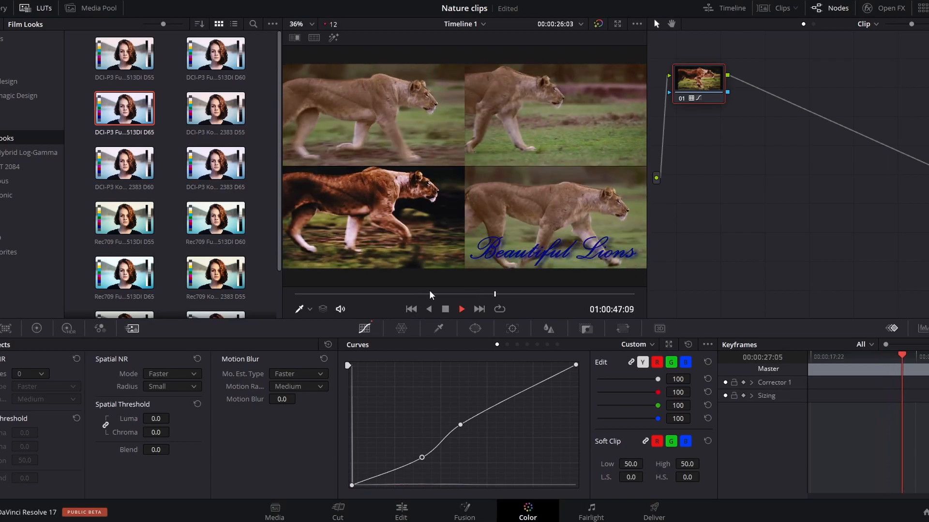
{"action": "key", "text": "space"}
- Browse the other LUT categories, including HDR Hybrid Log-Gamma, RED and ACES
{"action": "left_click", "coordinate": [27, 152]}
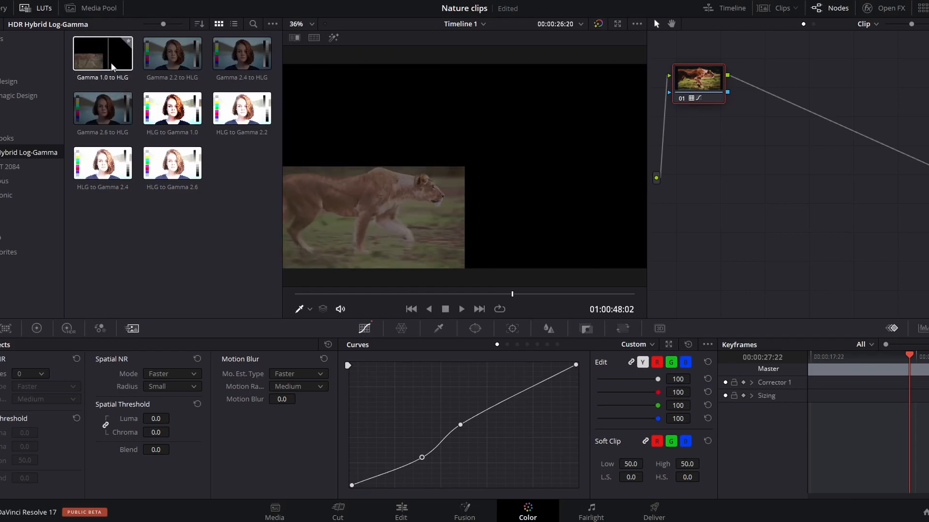
{"action": "left_click", "coordinate": [6, 181]}
{"action": "left_click", "coordinate": [9, 208]}
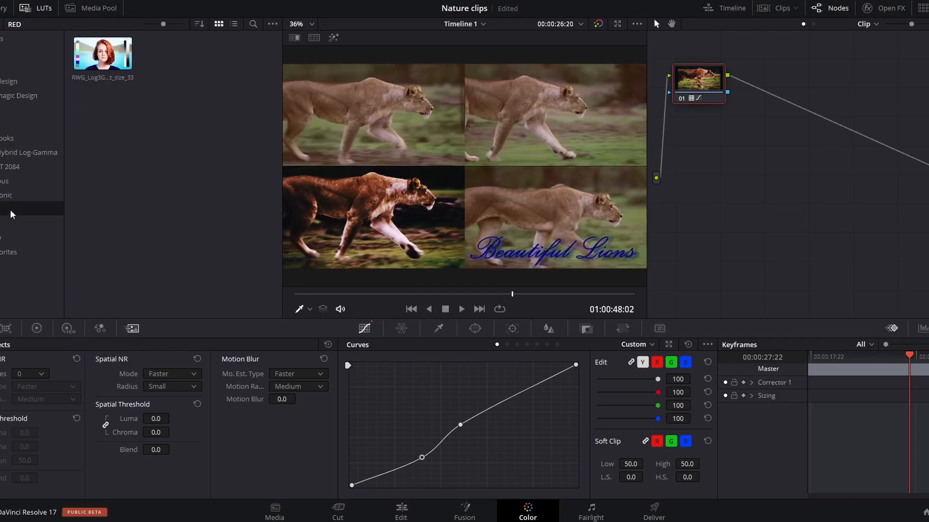
{"action": "left_click", "coordinate": [29, 153]}
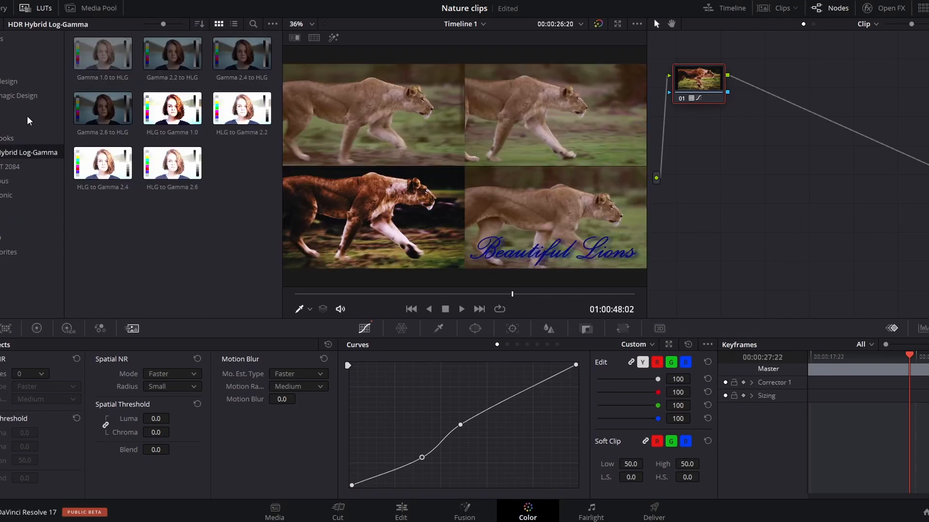
{"action": "left_click", "coordinate": [20, 50]}
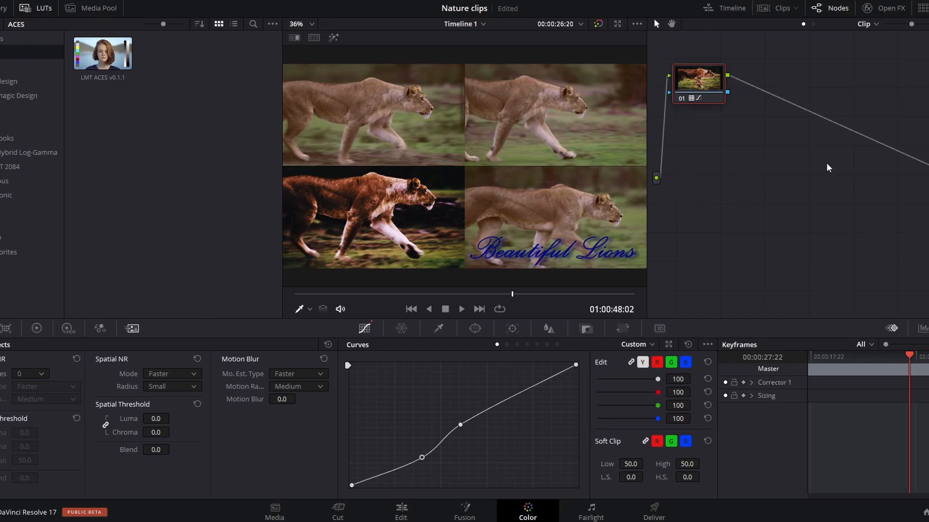
{"action": "left_click_drag", "start_coordinate": [788, 185], "coordinate": [780, 221]}
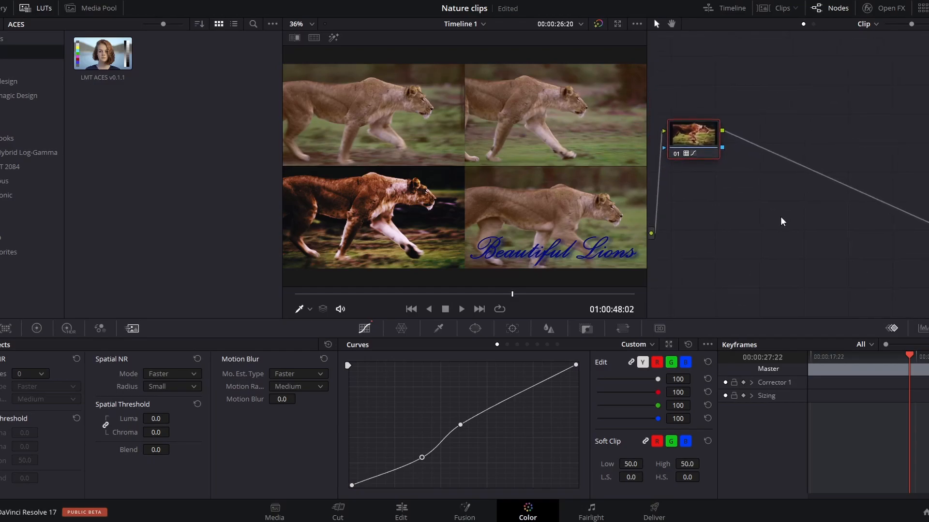
{"action": "right_click", "coordinate": [844, 217]}
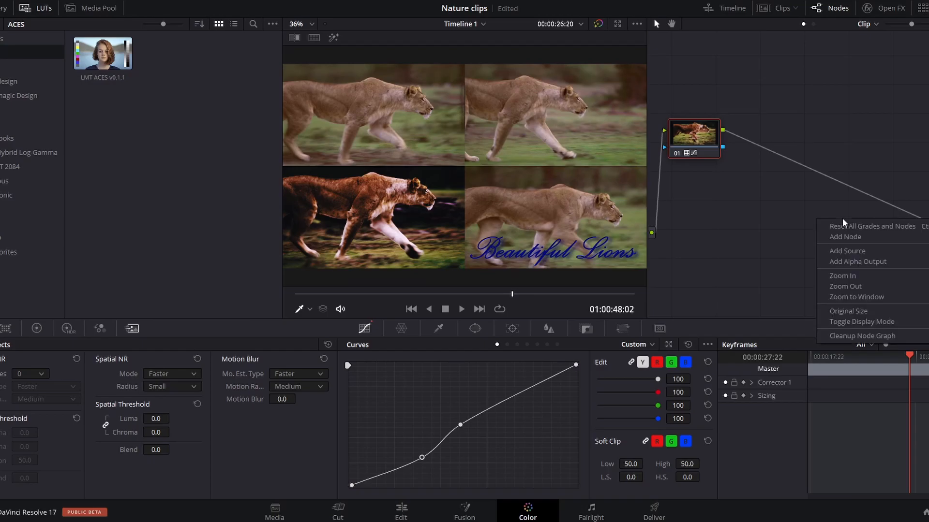
{"action": "left_click", "coordinate": [825, 214]}
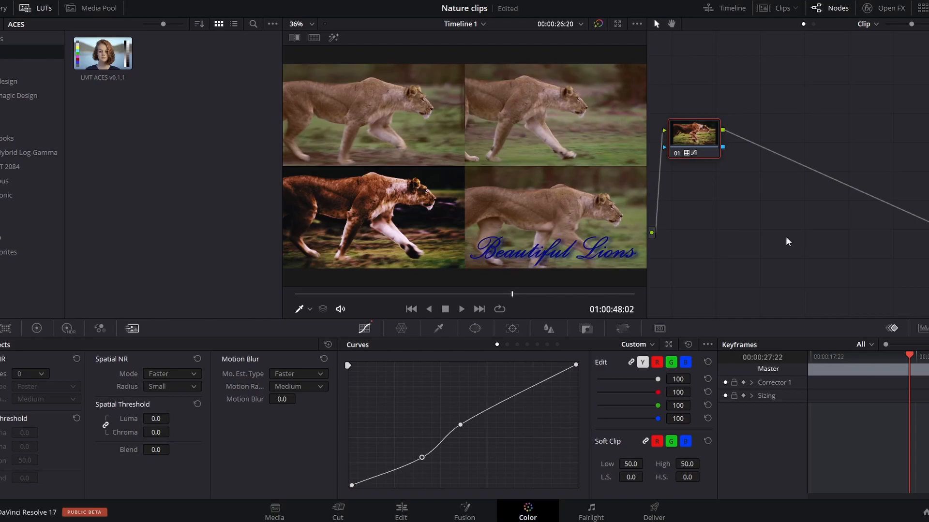
- Park the playhead at 01:01:00:12 in the skull section, select Mystery.mp3 on Audio 1 and show it on the Fairlight page
{"action": "left_click", "coordinate": [591, 517]}
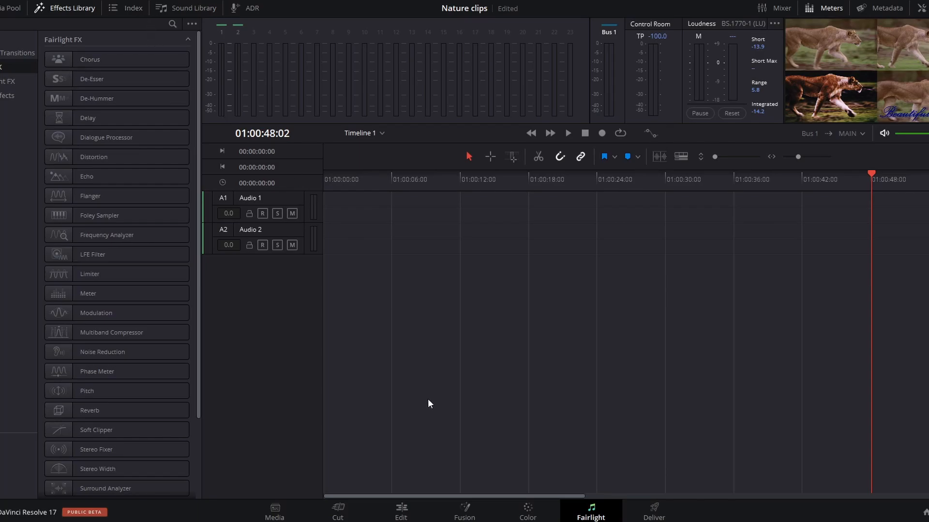
{"action": "left_click", "coordinate": [396, 511]}
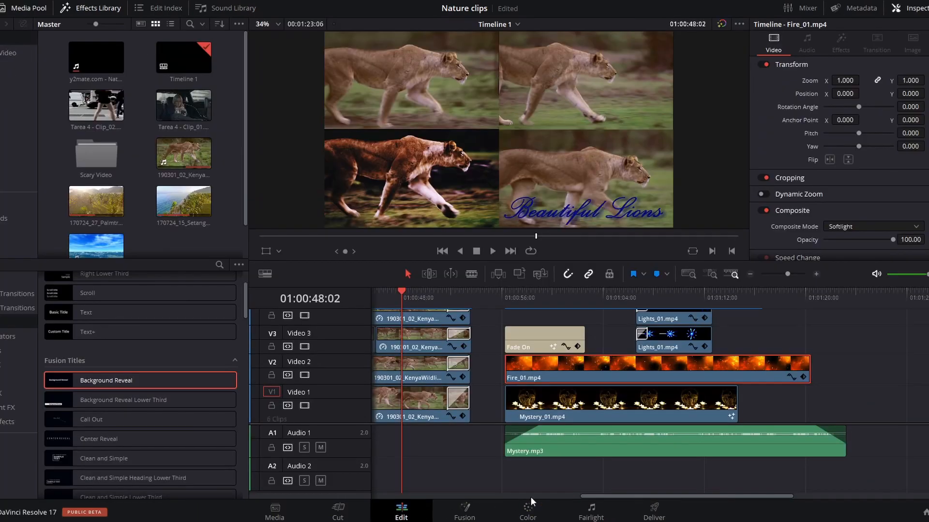
{"action": "left_click", "coordinate": [558, 300]}
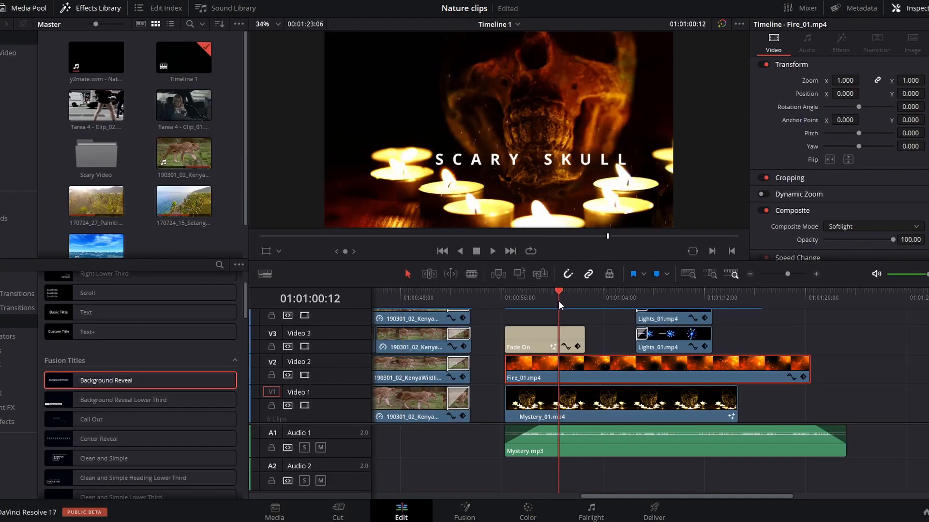
{"action": "left_click", "coordinate": [586, 446]}
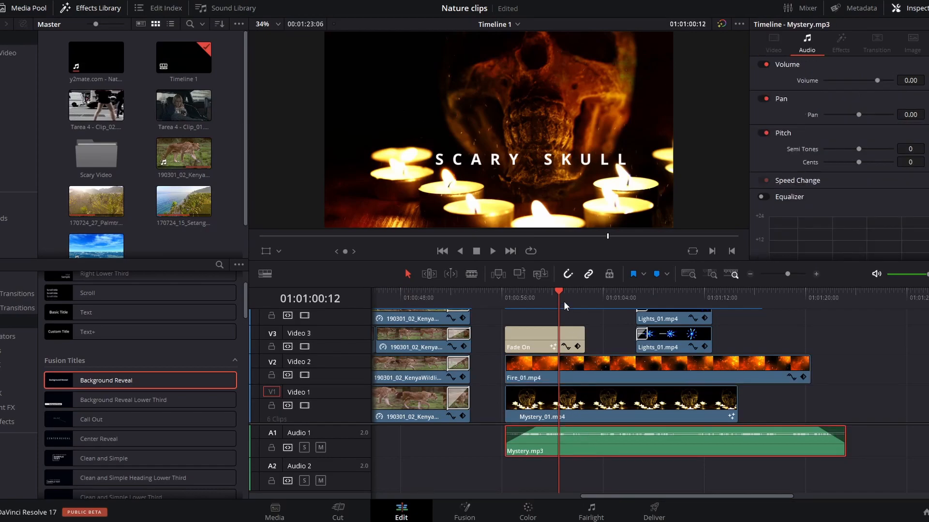
{"action": "left_click", "coordinate": [590, 512]}
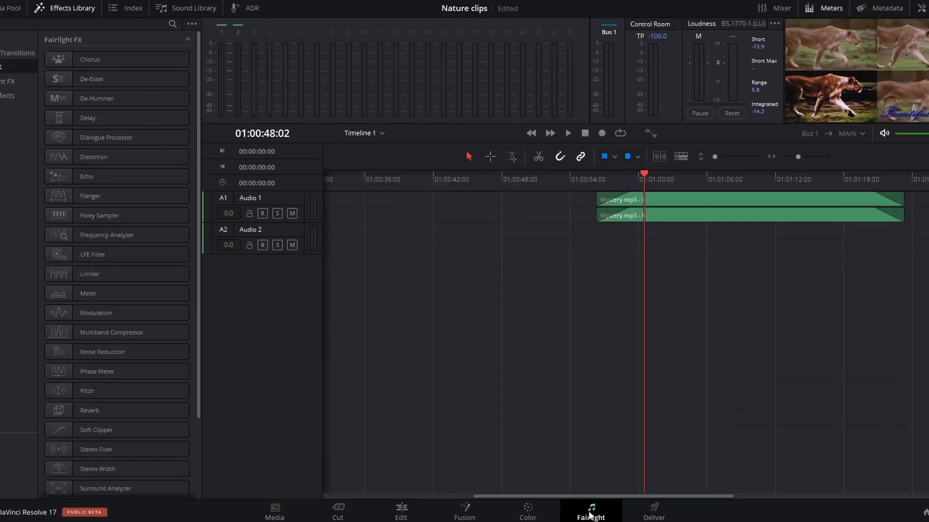
{"action": "scroll", "coordinate": [650, 290], "scroll_direction": "right", "scroll_amount": 5}
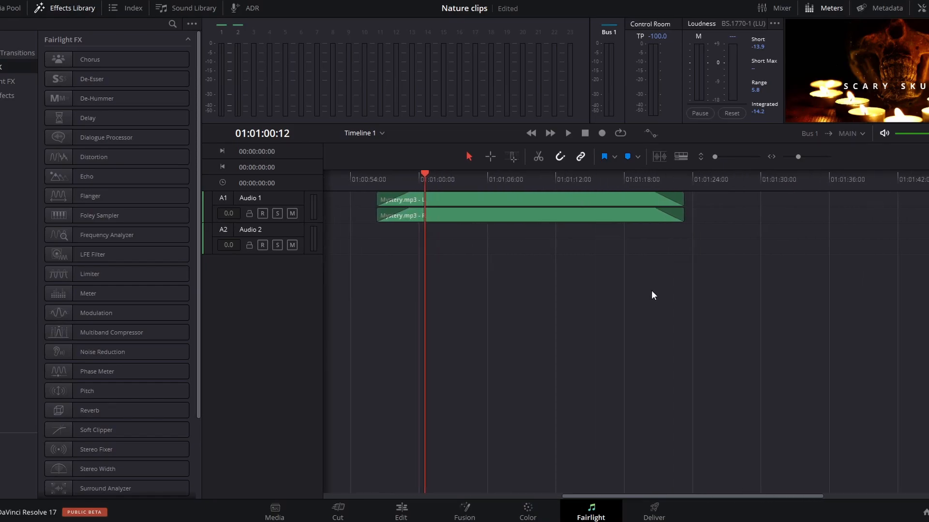
- Browse the Effects Library's cross fades, favorites, Fairlight FX and VST effects, with the playhead parked at 01:01:02:17
{"action": "left_click_drag", "start_coordinate": [446, 179], "coordinate": [472, 180]}
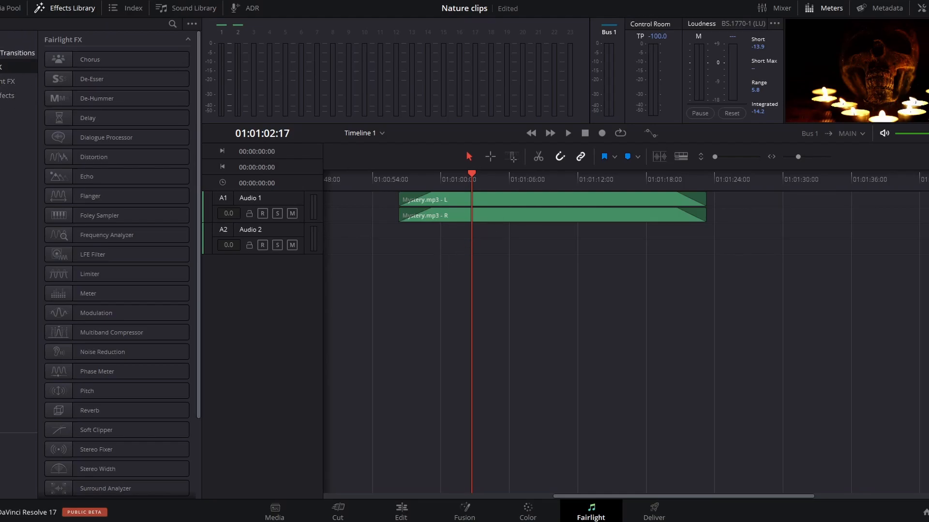
{"action": "left_click", "coordinate": [52, 7]}
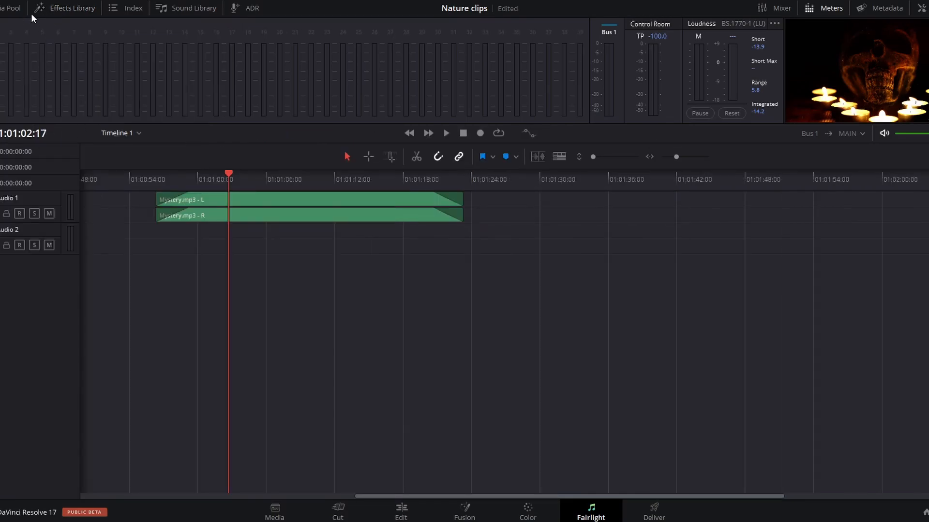
{"action": "left_click", "coordinate": [46, 10]}
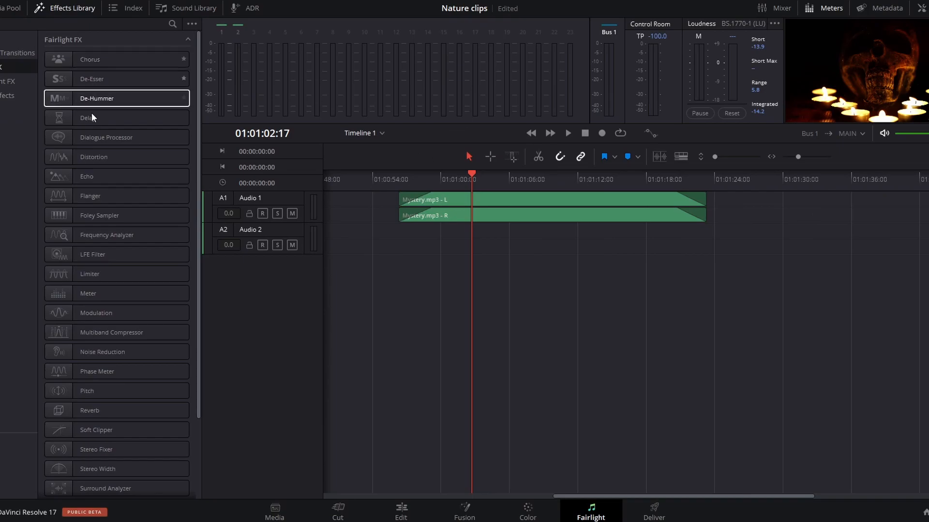
{"action": "left_click", "coordinate": [18, 53]}
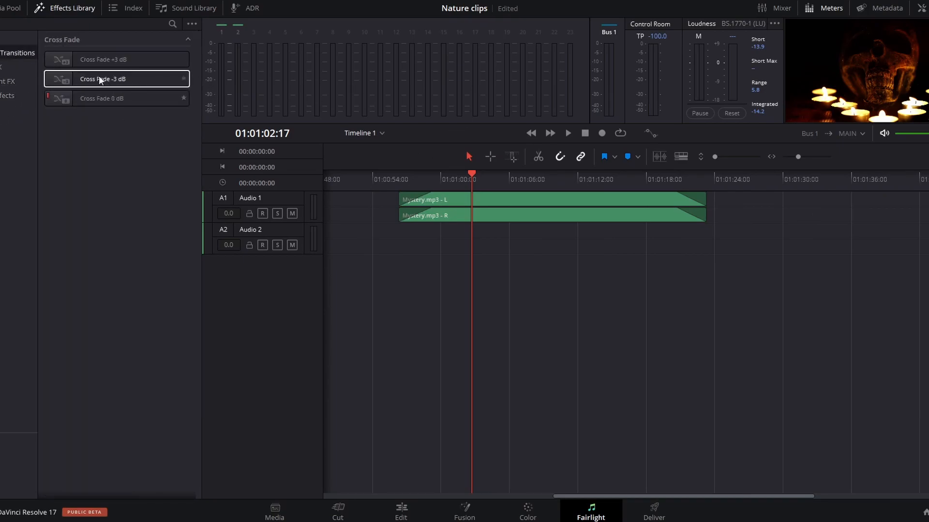
{"action": "left_click", "coordinate": [9, 81]}
{"action": "left_click", "coordinate": [4, 95]}
{"action": "left_click", "coordinate": [4, 82]}
{"action": "left_click", "coordinate": [2, 67]}
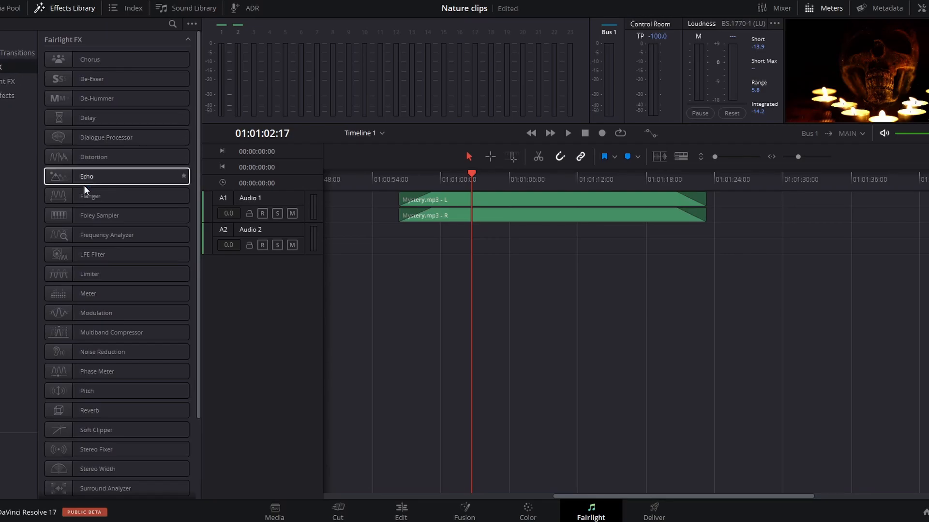
{"action": "scroll", "coordinate": [83, 185], "scroll_direction": "down", "scroll_amount": 2}
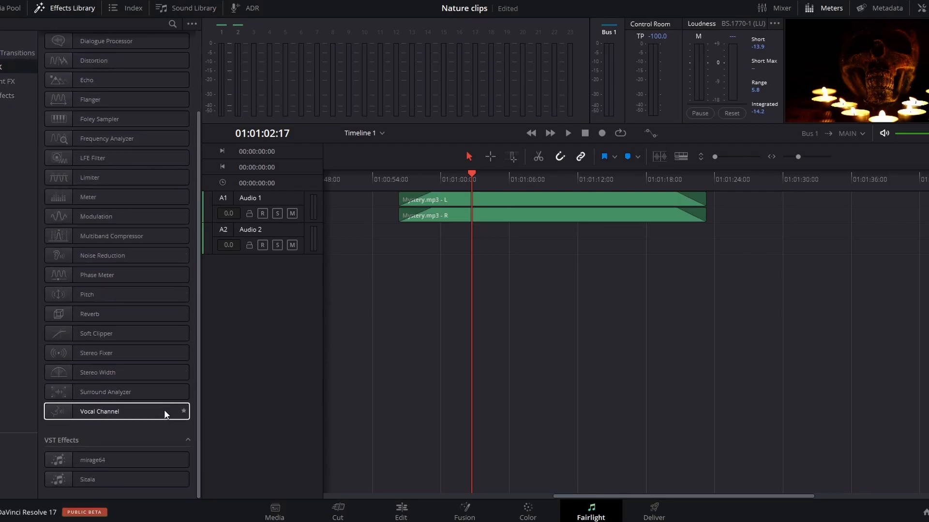
{"action": "scroll", "coordinate": [164, 410], "scroll_direction": "up", "scroll_amount": 2}
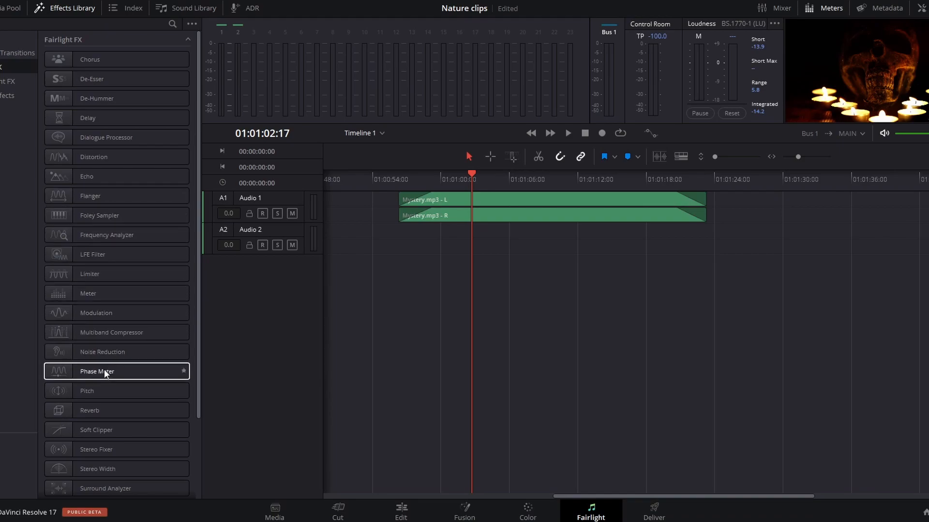
{"action": "scroll", "coordinate": [103, 370], "scroll_direction": "down", "scroll_amount": 2}
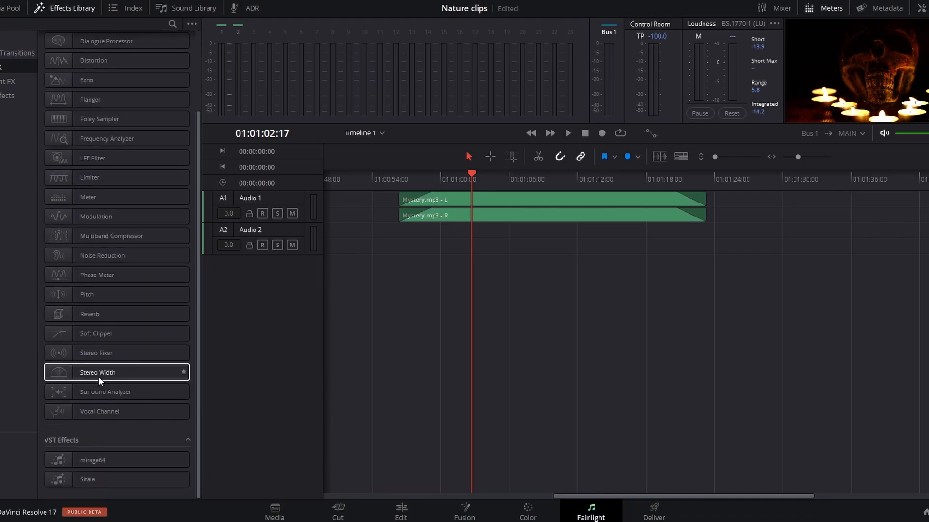
- Apply Reverb to Mystery.mp3 with pre-delay 2, reverb time 817 and early reflection low frequency 309, and close its settings
{"action": "left_click_drag", "start_coordinate": [70, 318], "coordinate": [453, 199]}
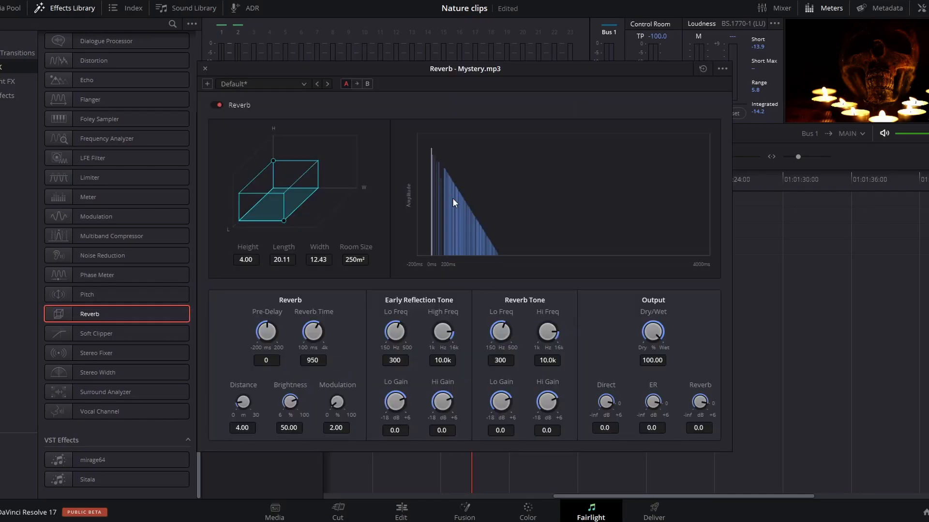
{"action": "left_click_drag", "start_coordinate": [315, 332], "coordinate": [271, 351]}
{"action": "left_click_drag", "start_coordinate": [395, 331], "coordinate": [396, 328]}
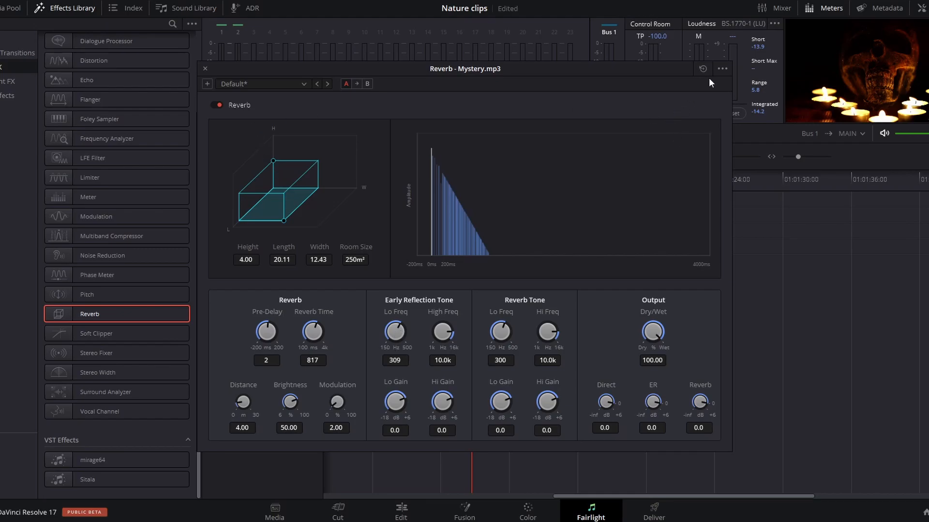
{"action": "left_click", "coordinate": [205, 69]}
- Play back Mystery.mp3 from near its start to audition the reverb
{"action": "left_click", "coordinate": [396, 179]}
{"action": "key", "text": "space"}
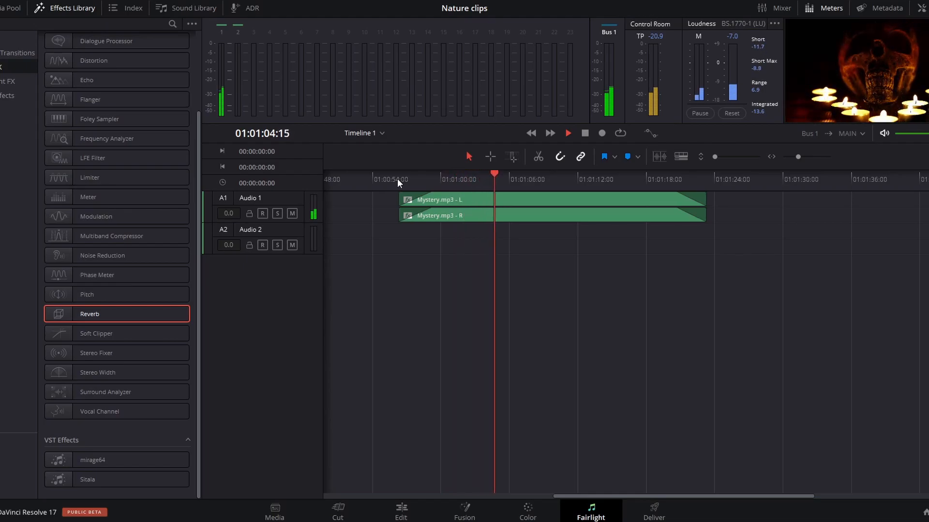
{"action": "key", "text": "space"}
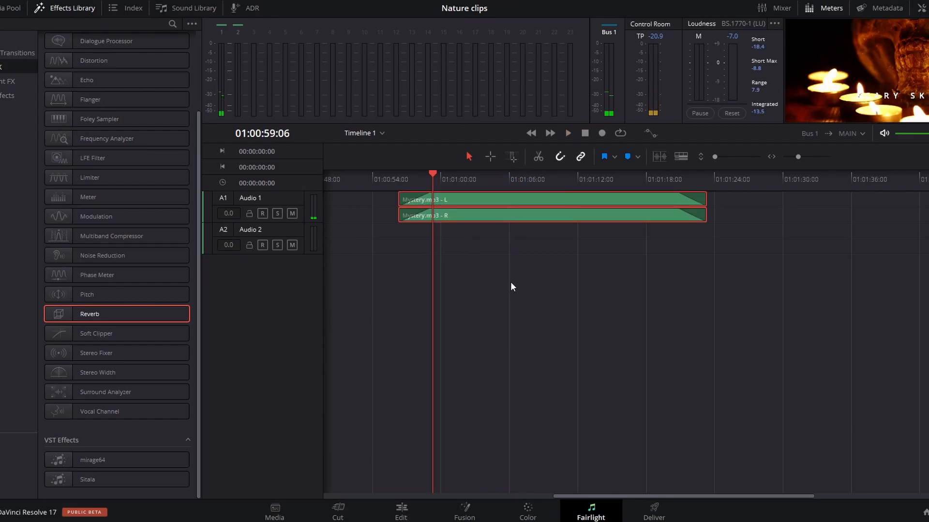
- View the Mixer and the Inspector's audio settings for Mystery.mp3, and hide the Inspector, Meters and Mixer
{"action": "left_click", "coordinate": [775, 8]}
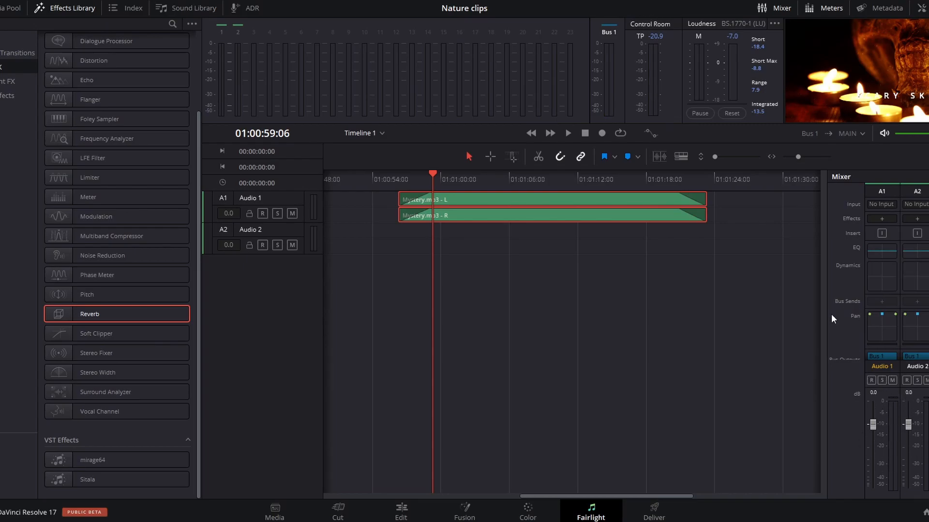
{"action": "left_click", "coordinate": [878, 7]}
{"action": "left_click", "coordinate": [878, 7]}
{"action": "left_click", "coordinate": [922, 8]}
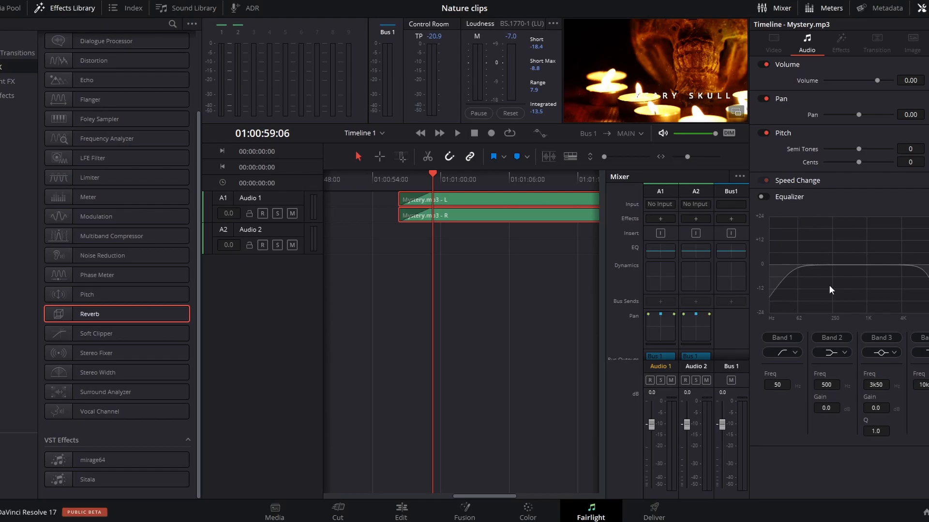
{"action": "left_click", "coordinate": [922, 7]}
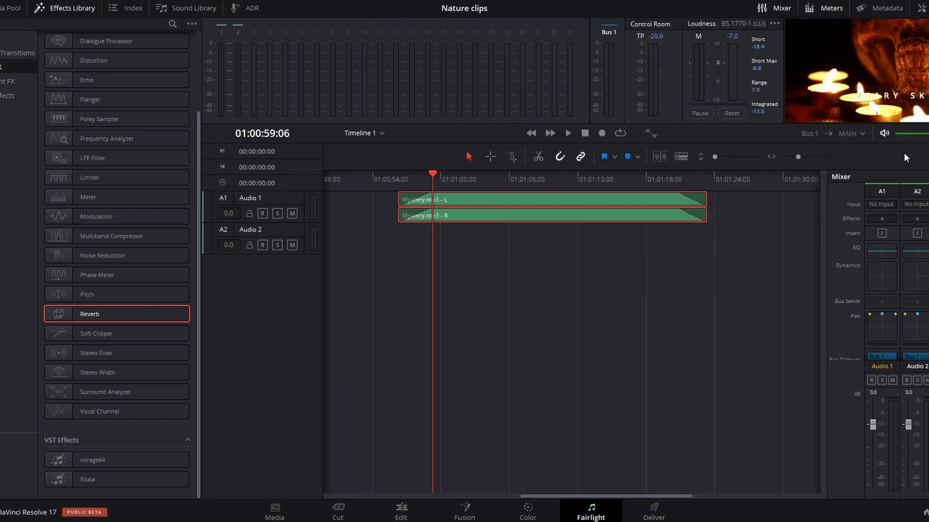
{"action": "left_click", "coordinate": [824, 13]}
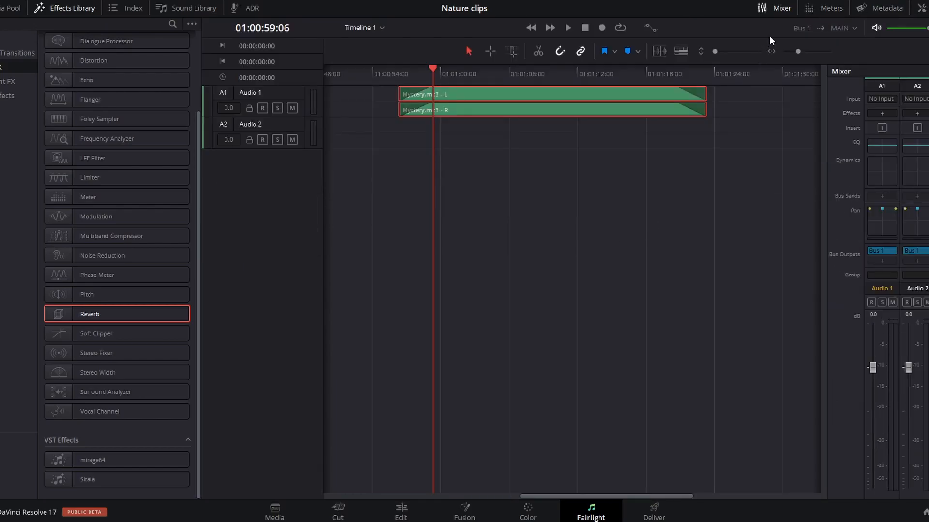
{"action": "left_click", "coordinate": [782, 11]}
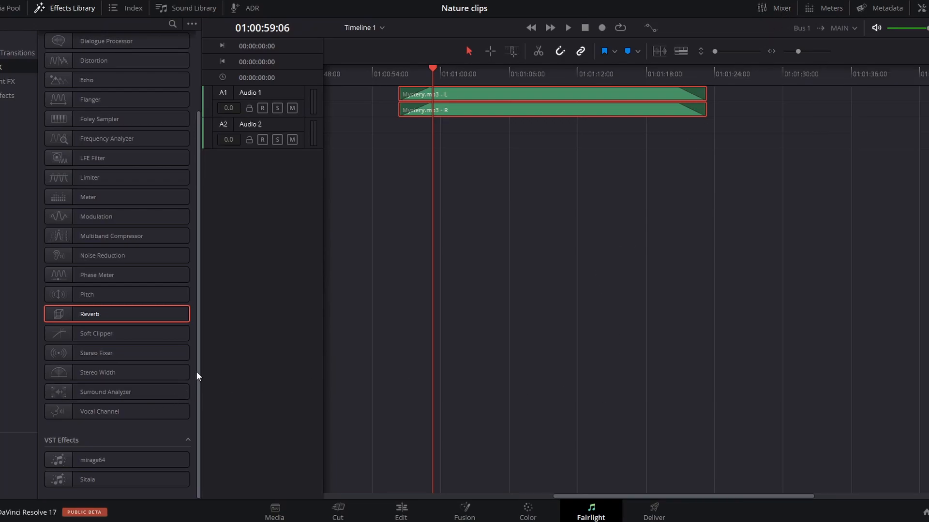
- Show the Deliver page and look over its render settings, clip thumbnails and timeline
{"action": "left_click_drag", "start_coordinate": [200, 375], "coordinate": [205, 290]}
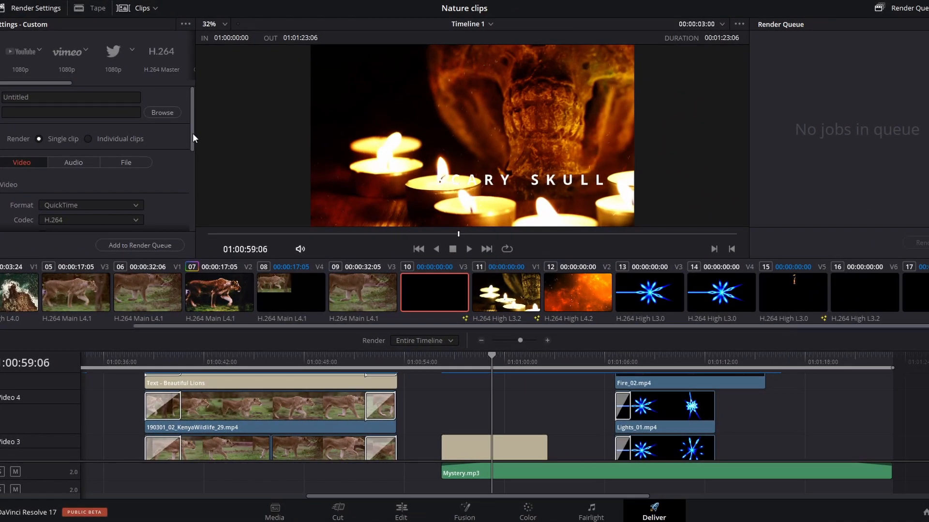
{"action": "left_click_drag", "start_coordinate": [193, 139], "coordinate": [193, 141]}
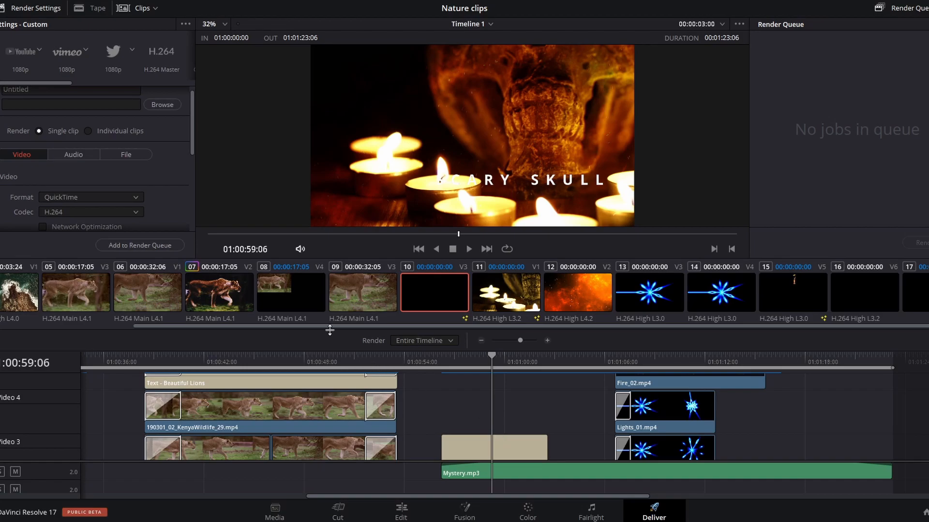
{"action": "scroll", "coordinate": [177, 159], "scroll_direction": "up", "scroll_amount": 1}
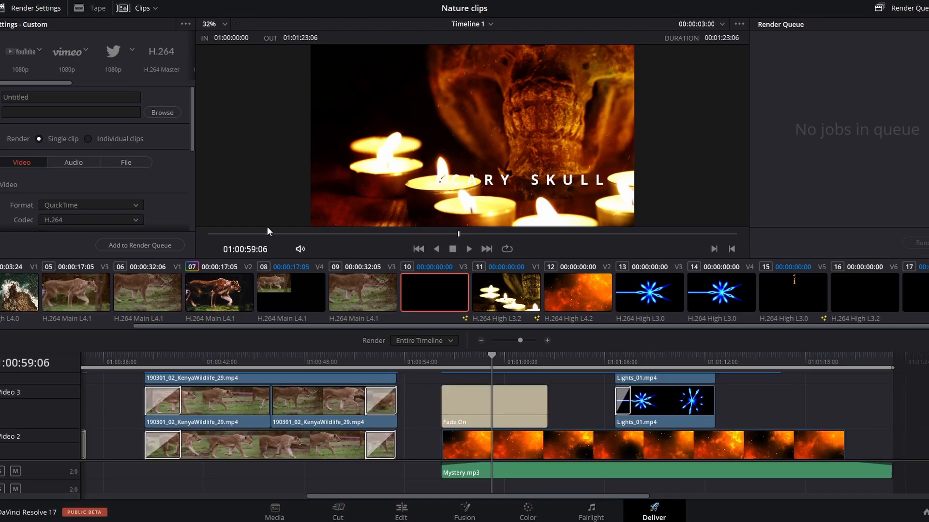
{"action": "left_click", "coordinate": [131, 10]}
{"action": "left_click_drag", "start_coordinate": [405, 497], "coordinate": [219, 451]}
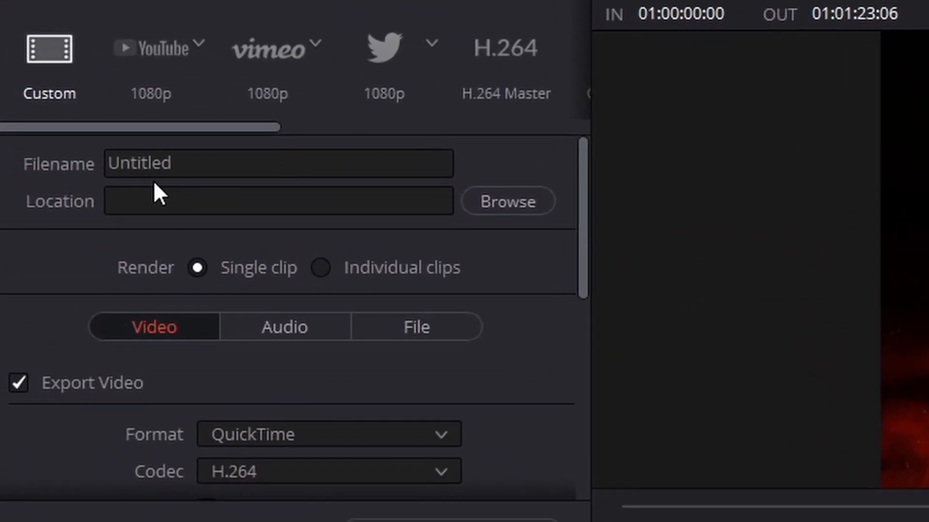
- Set the render filename to Basics
{"action": "left_click_drag", "start_coordinate": [183, 163], "coordinate": [99, 165]}
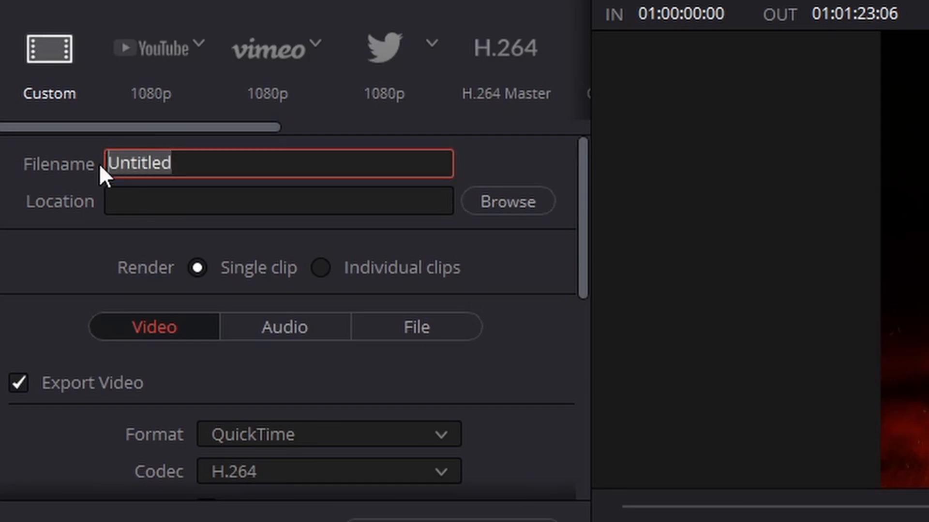
{"action": "key", "text": "BackSpace"}
{"action": "type", "text": "nA"}
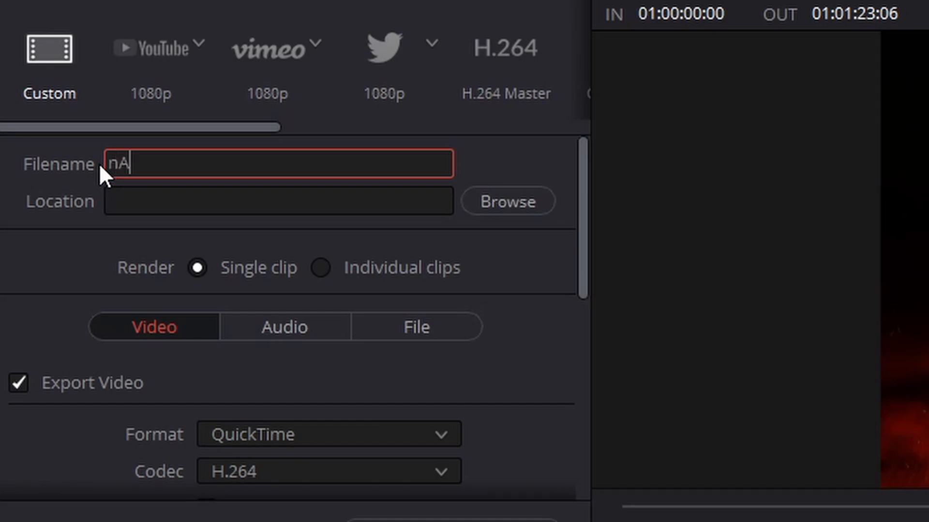
{"action": "key", "text": "BackSpace"}
{"action": "type", "text": "Basics"}
- Set the render location to the root of the Data (E:) drive
{"action": "left_click", "coordinate": [512, 207]}
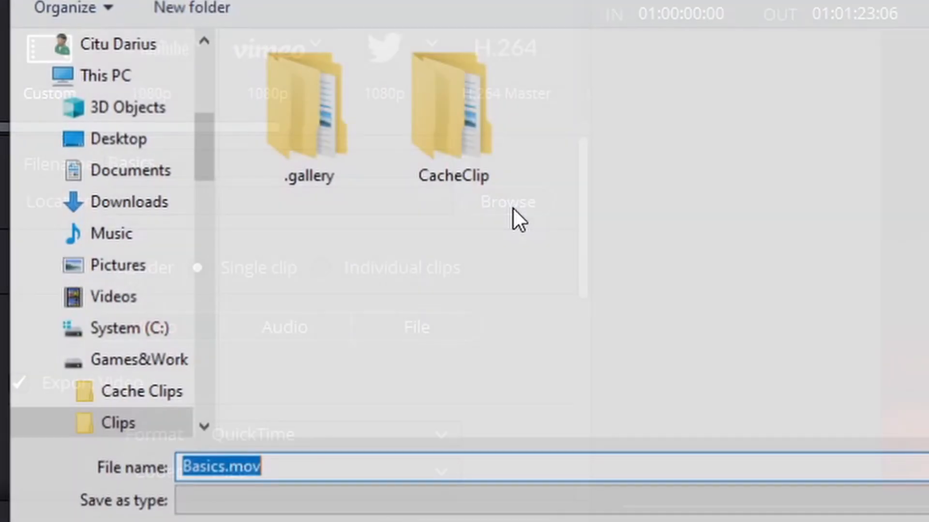
{"action": "left_click_drag", "start_coordinate": [198, 152], "coordinate": [198, 219]}
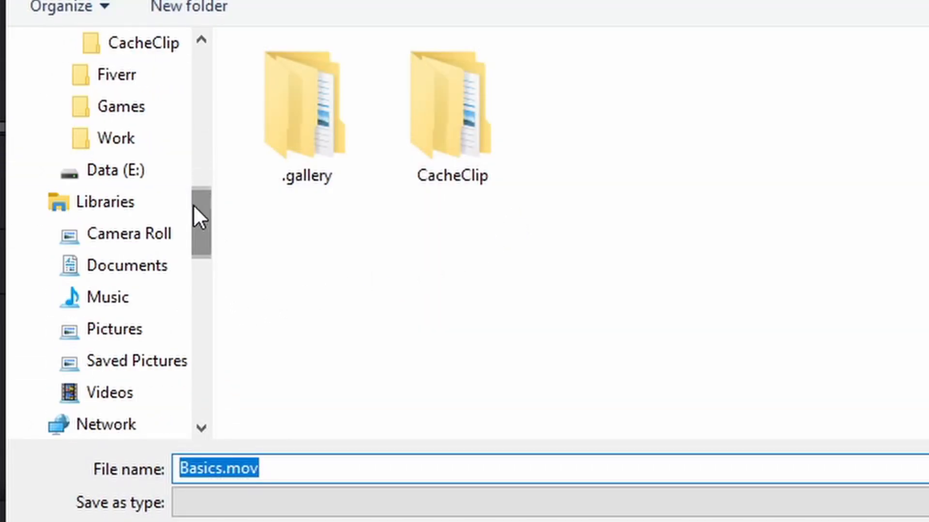
{"action": "left_click", "coordinate": [122, 178]}
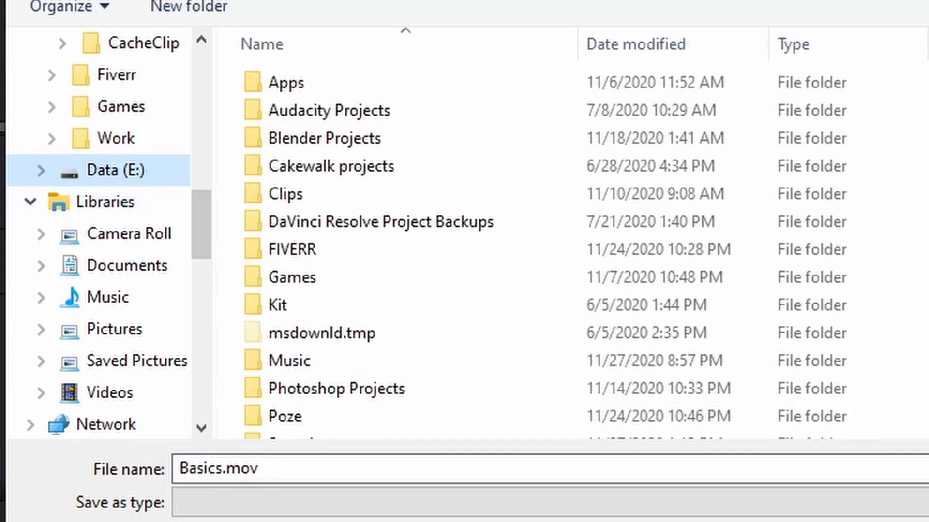
{"action": "scroll", "coordinate": [570, 242], "scroll_direction": "down", "scroll_amount": 1}
{"action": "key", "text": "Return"}
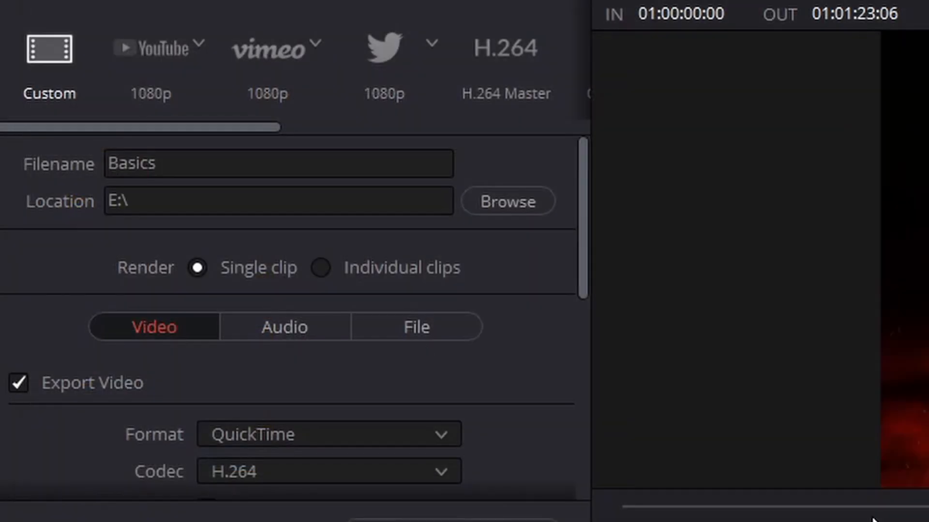
- Switch the render mode to Individual clips and return it to Single clip
{"action": "left_click_drag", "start_coordinate": [585, 247], "coordinate": [582, 282]}
{"action": "scroll", "coordinate": [532, 321], "scroll_direction": "up", "scroll_amount": 2}
{"action": "left_click", "coordinate": [320, 268]}
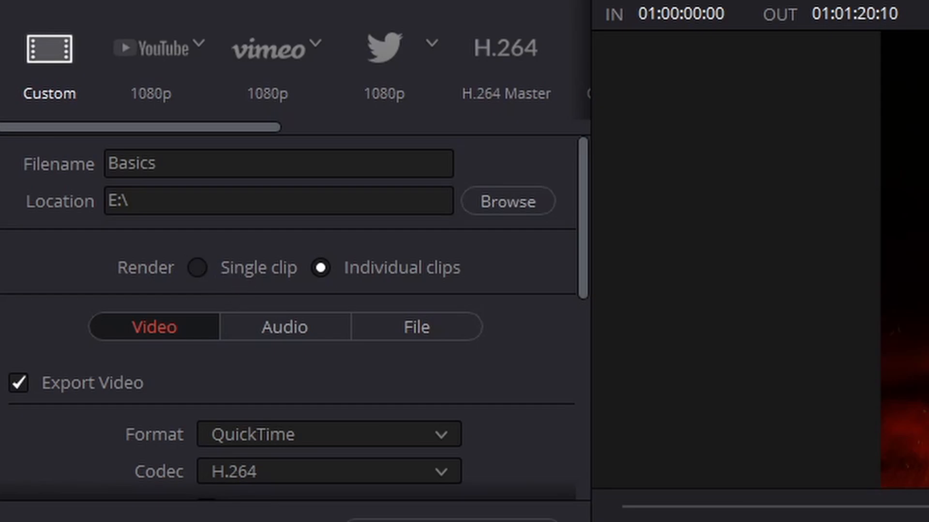
{"action": "left_click", "coordinate": [197, 267]}
- Look through the audio and file export settings and return to the video settings
{"action": "left_click_drag", "start_coordinate": [576, 246], "coordinate": [585, 291]}
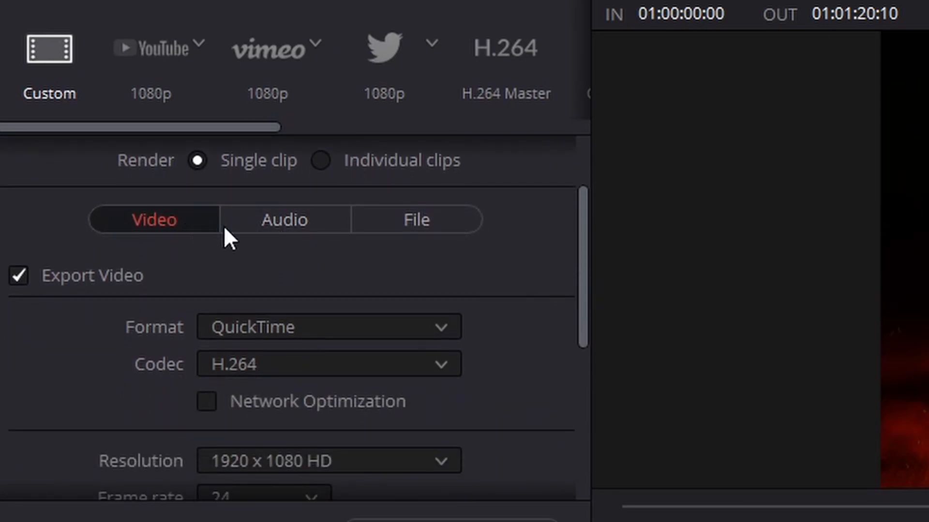
{"action": "left_click", "coordinate": [284, 220]}
{"action": "left_click", "coordinate": [399, 221]}
{"action": "left_click", "coordinate": [175, 223]}
- Set the video export format to MP4
{"action": "scroll", "coordinate": [581, 256], "scroll_direction": "down", "scroll_amount": 3}
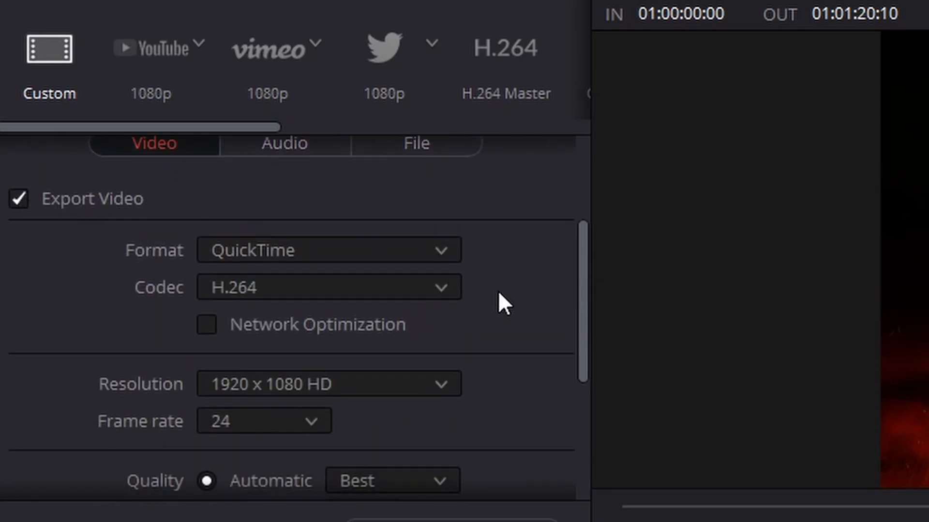
{"action": "left_click_drag", "start_coordinate": [583, 324], "coordinate": [584, 333]}
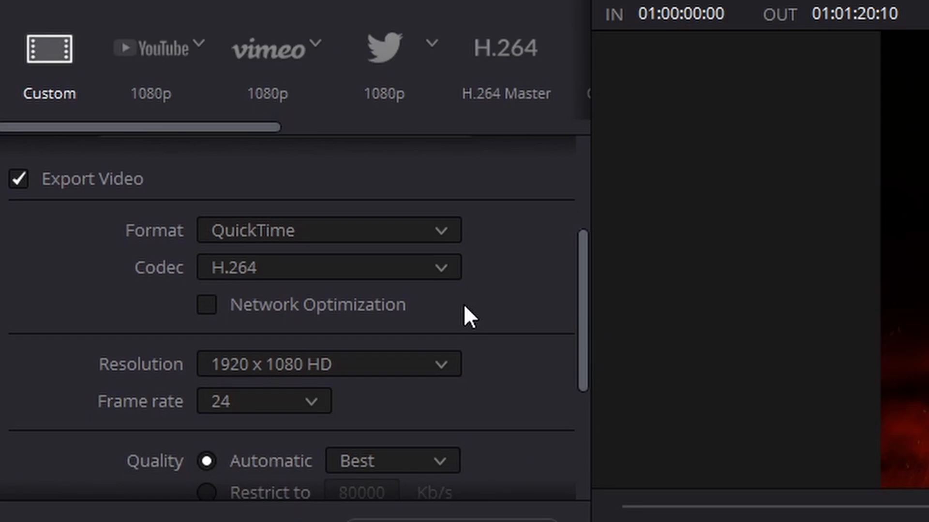
{"action": "left_click", "coordinate": [357, 233]}
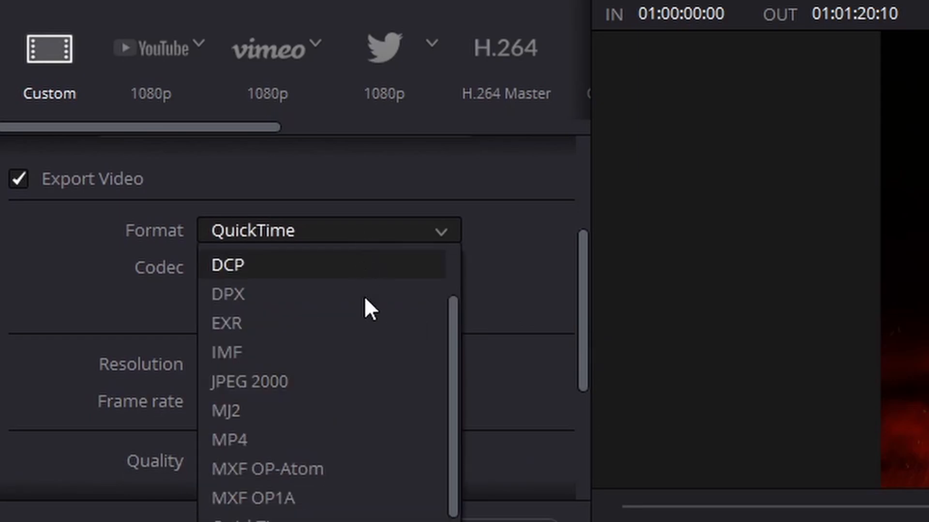
{"action": "left_click", "coordinate": [323, 453]}
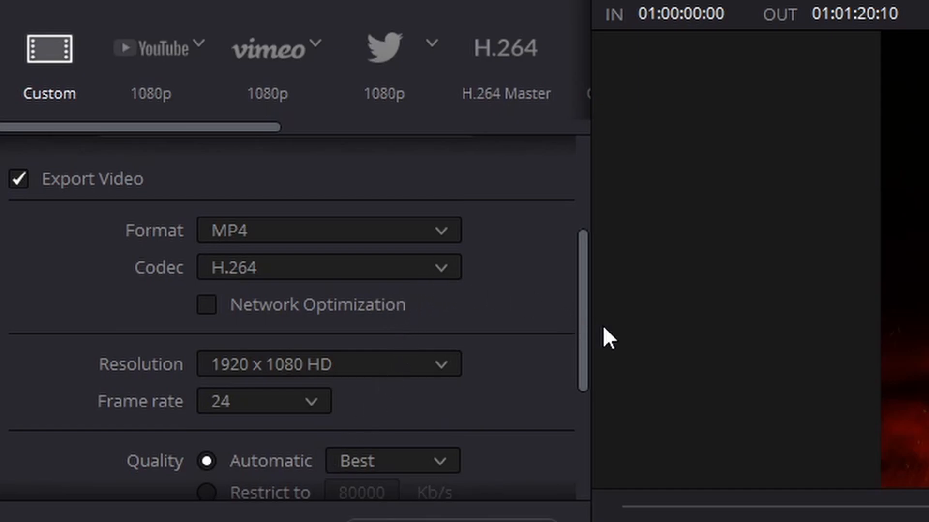
- Check the export resolution and frame rate, view the project's master settings, and close them without changes
{"action": "left_click_drag", "start_coordinate": [582, 326], "coordinate": [589, 356]}
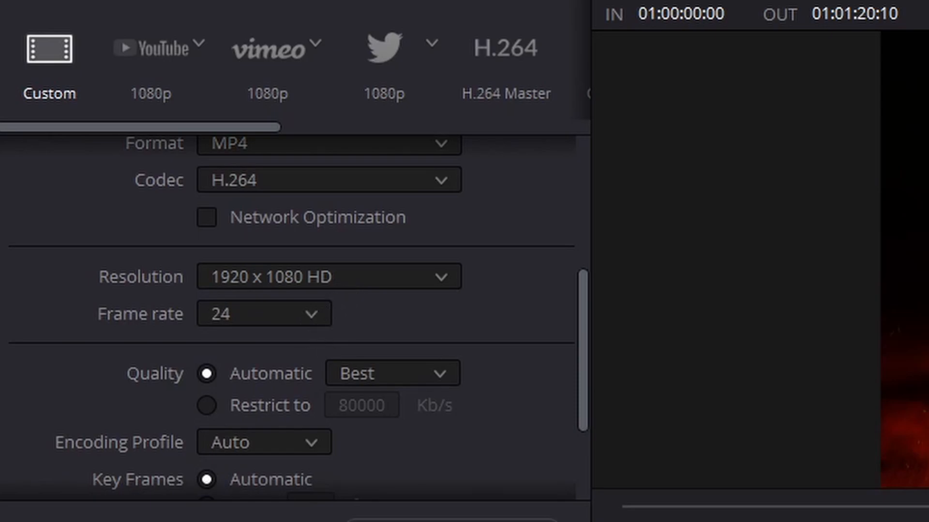
{"action": "key", "text": "shift+9"}
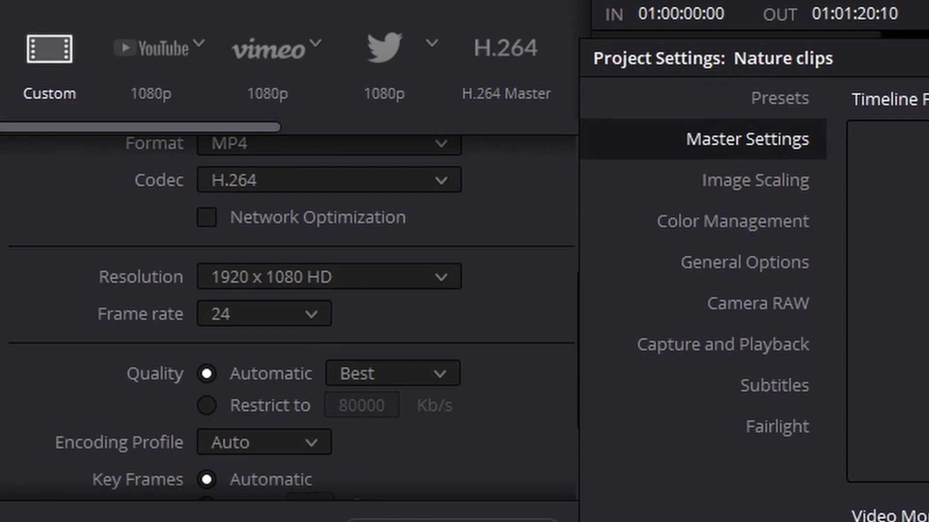
{"action": "key", "text": "Escape"}
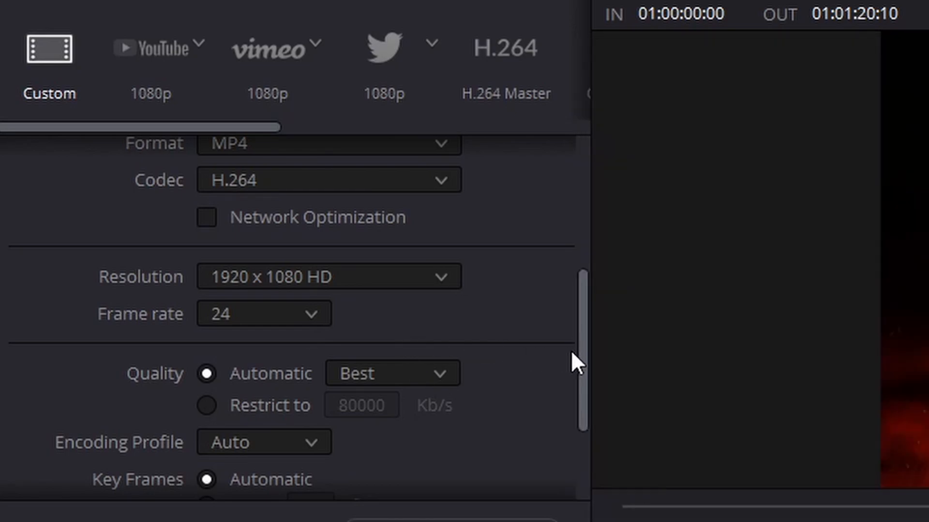
- Look through the quality, encoding profile and key frame options, and expand and review the advanced video settings
{"action": "scroll", "coordinate": [571, 363], "scroll_direction": "down", "scroll_amount": 1}
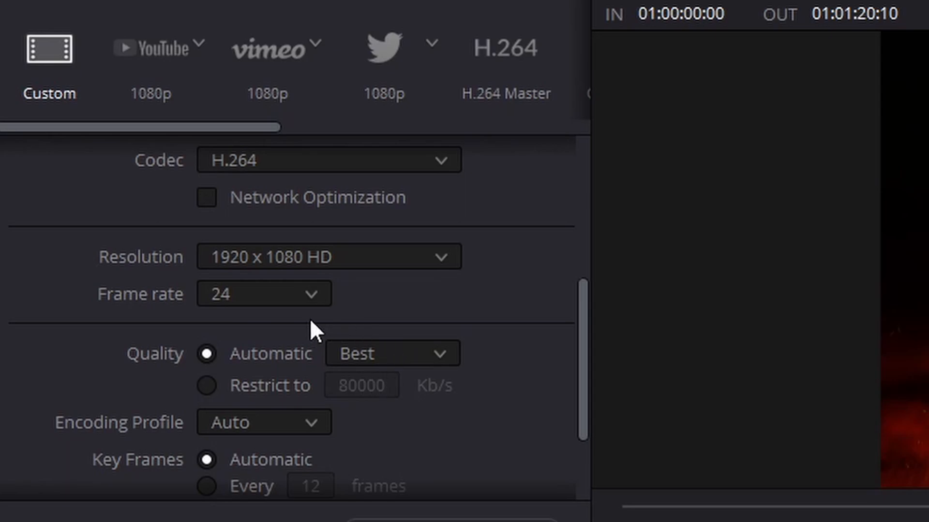
{"action": "scroll", "coordinate": [583, 377], "scroll_direction": "down", "scroll_amount": 3}
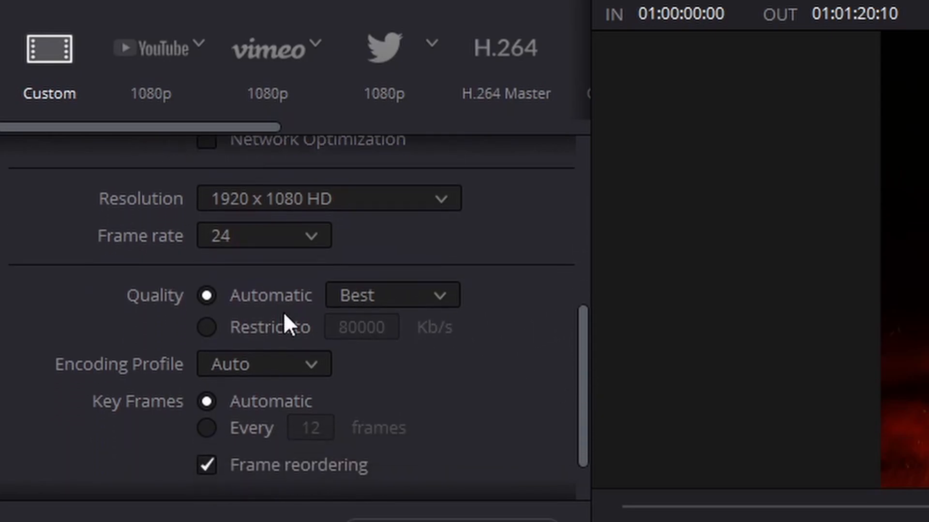
{"action": "left_click_drag", "start_coordinate": [584, 394], "coordinate": [585, 448]}
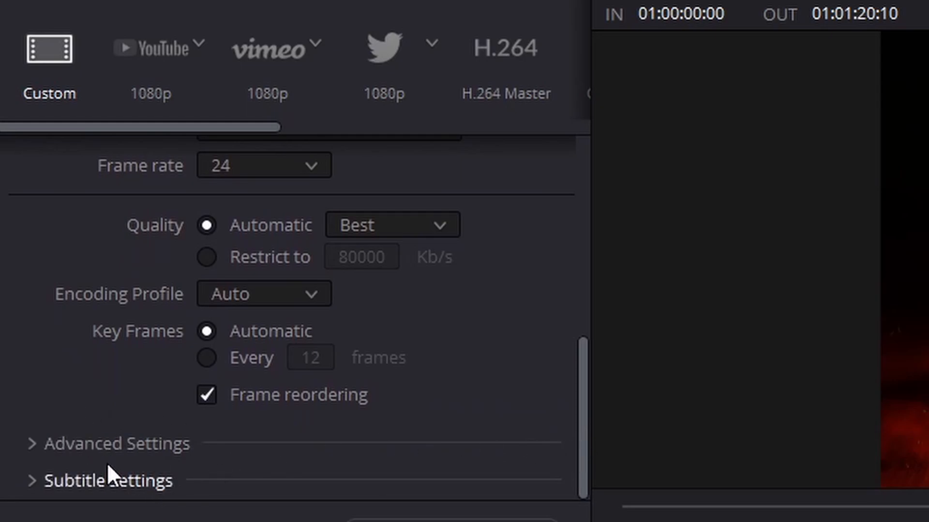
{"action": "left_click_drag", "start_coordinate": [586, 452], "coordinate": [432, 474]}
{"action": "left_click", "coordinate": [75, 444]}
{"action": "mouse_move", "coordinate": [578, 336]}
{"action": "left_mouse_down"}
{"action": "mouse_move", "coordinate": [593, 332]}
{"action": "mouse_move", "coordinate": [595, 377]}
{"action": "mouse_move", "coordinate": [607, 394]}
{"action": "mouse_move", "coordinate": [561, 447]}
{"action": "left_mouse_up"}
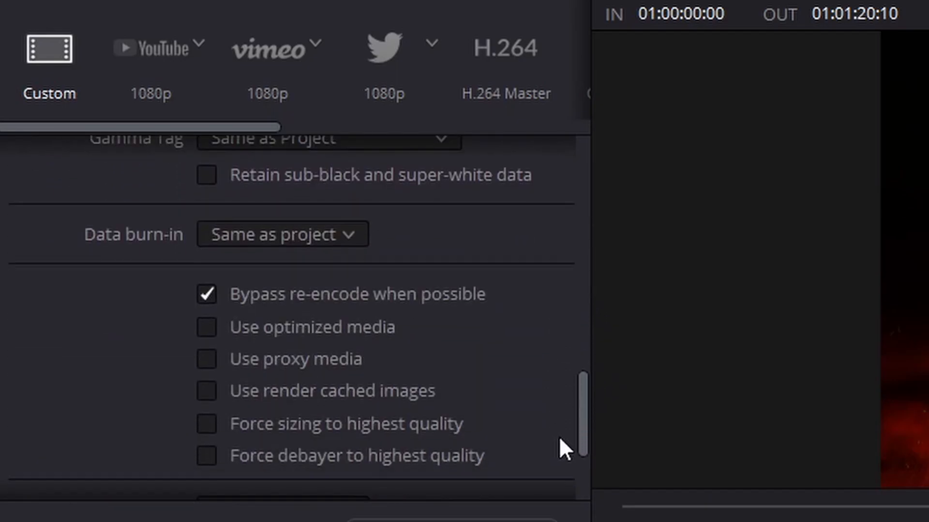
{"action": "scroll", "coordinate": [560, 473], "scroll_direction": "down", "scroll_amount": 5}
{"action": "scroll", "coordinate": [551, 338], "scroll_direction": "up", "scroll_amount": 15}
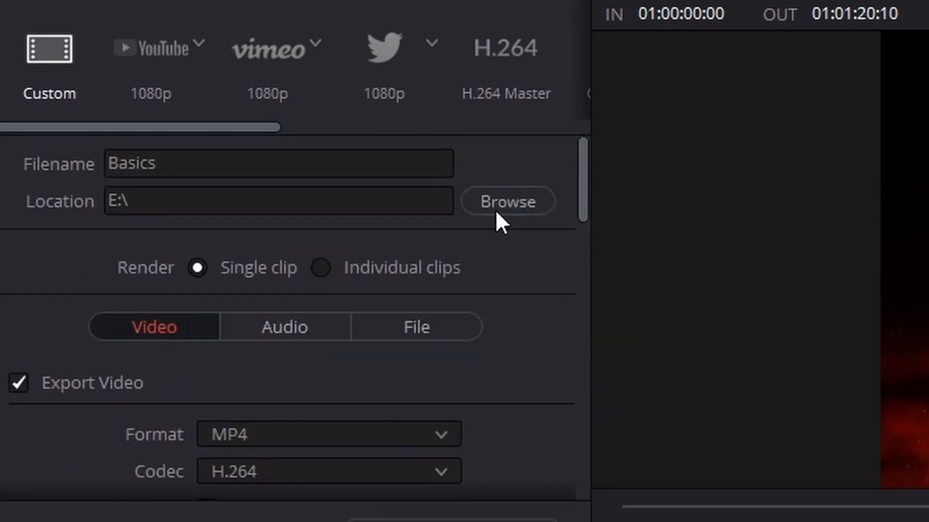
- Look through the audio export settings, and return to the video settings and the render presets
{"action": "left_click", "coordinate": [255, 328]}
{"action": "scroll", "coordinate": [576, 401], "scroll_direction": "down", "scroll_amount": 5}
{"action": "scroll", "coordinate": [572, 385], "scroll_direction": "up", "scroll_amount": 1}
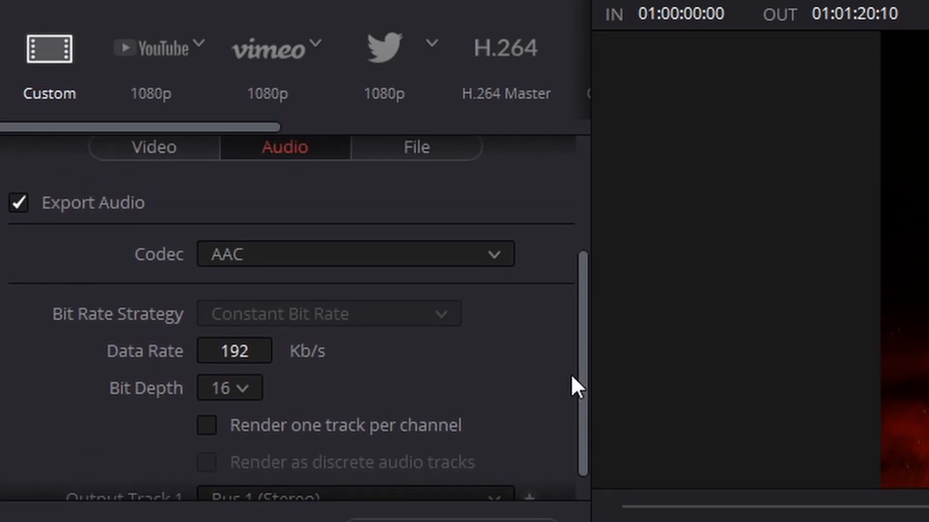
{"action": "scroll", "coordinate": [571, 379], "scroll_direction": "up", "scroll_amount": 1}
{"action": "left_click", "coordinate": [512, 277]}
{"action": "left_click", "coordinate": [502, 275]}
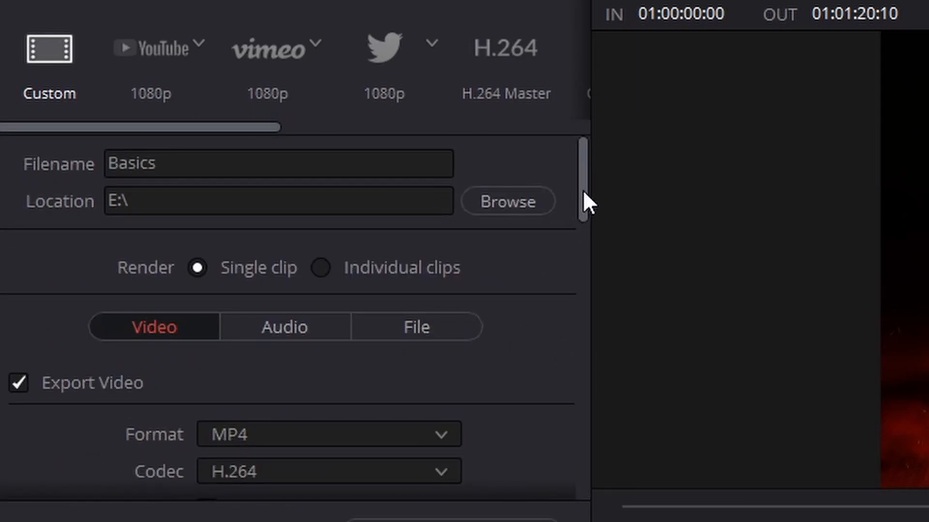
{"action": "left_click_drag", "start_coordinate": [583, 191], "coordinate": [564, 462]}
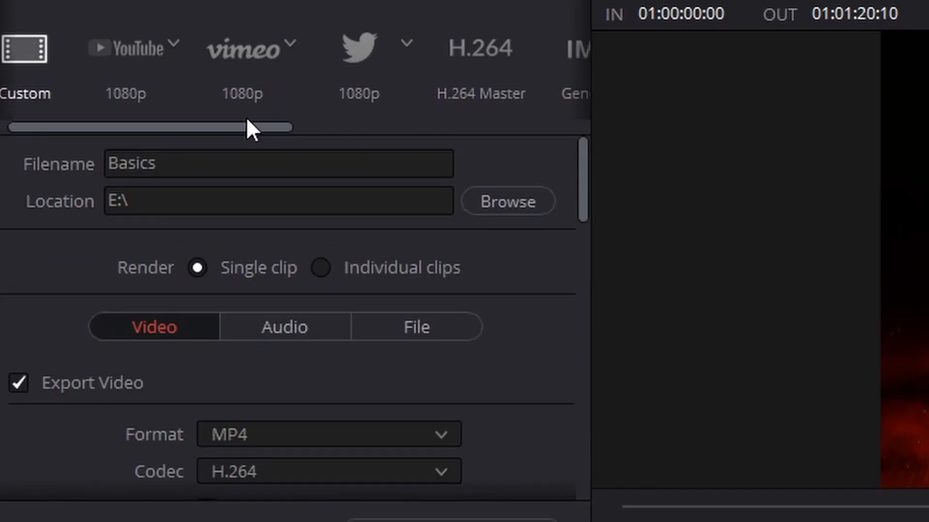
{"action": "left_click_drag", "start_coordinate": [247, 121], "coordinate": [131, 135]}
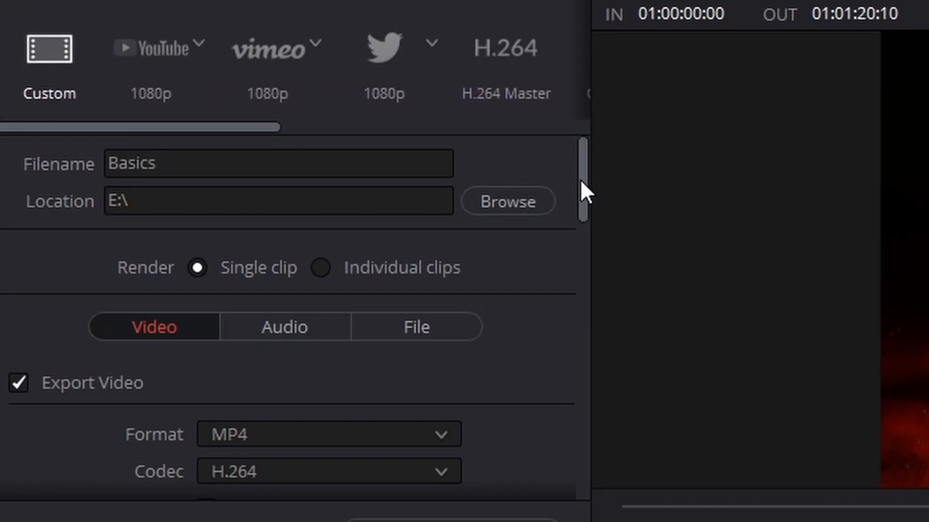
- Add the Basics MP4 job to the render queue and start rendering all queued jobs
{"action": "left_click_drag", "start_coordinate": [579, 179], "coordinate": [531, 503]}
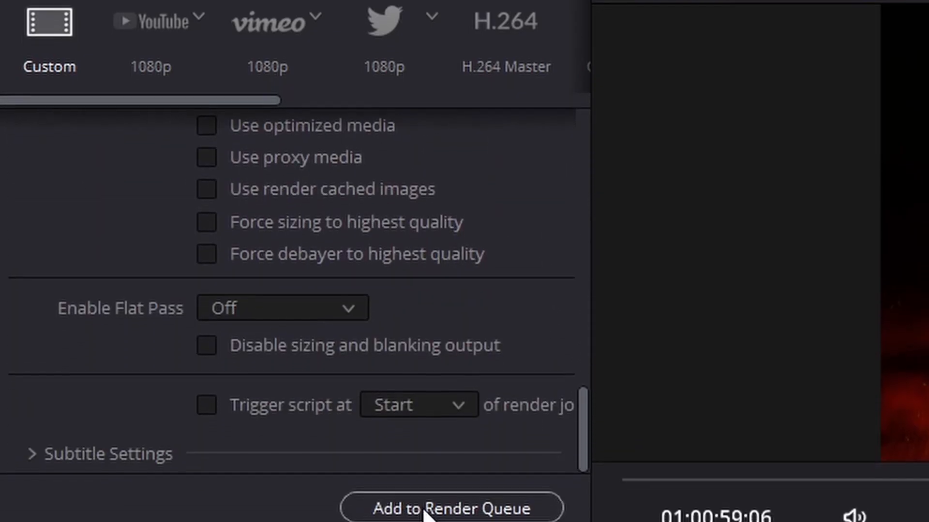
{"action": "left_click", "coordinate": [424, 352]}
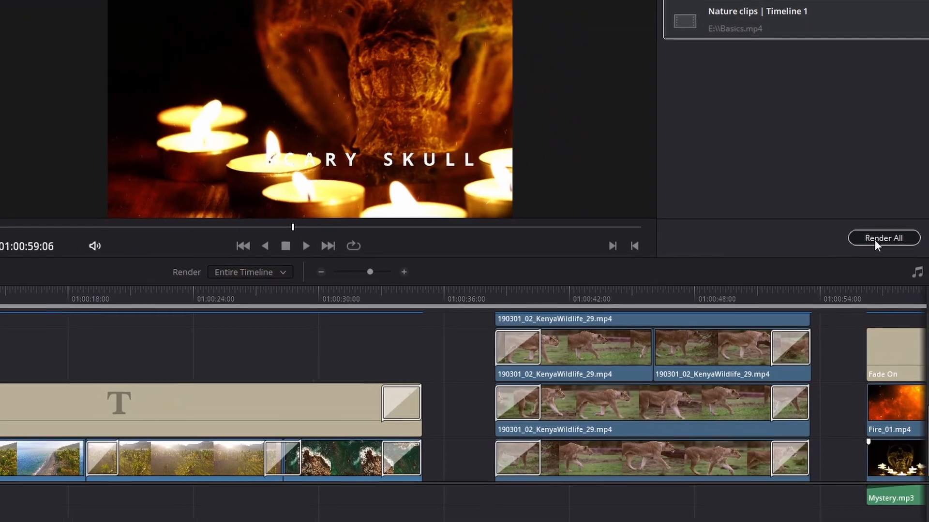
{"action": "left_click", "coordinate": [874, 239]}
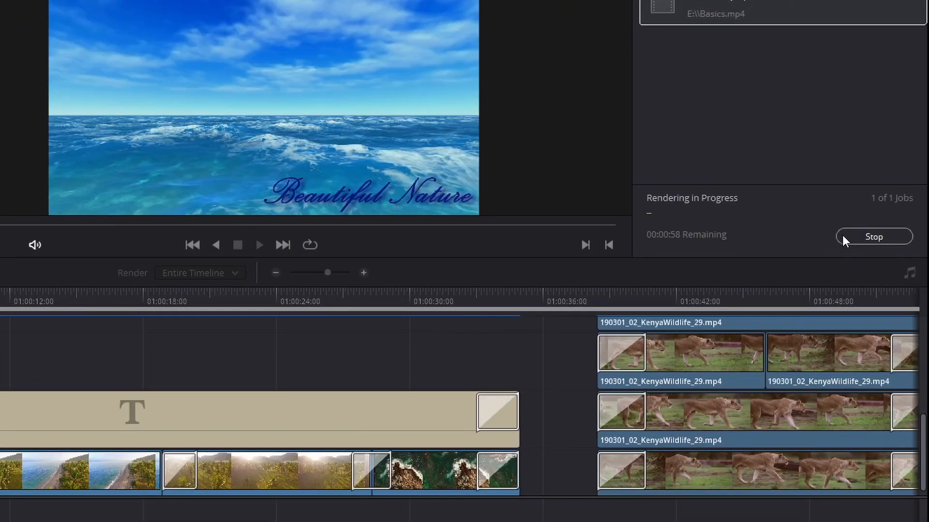